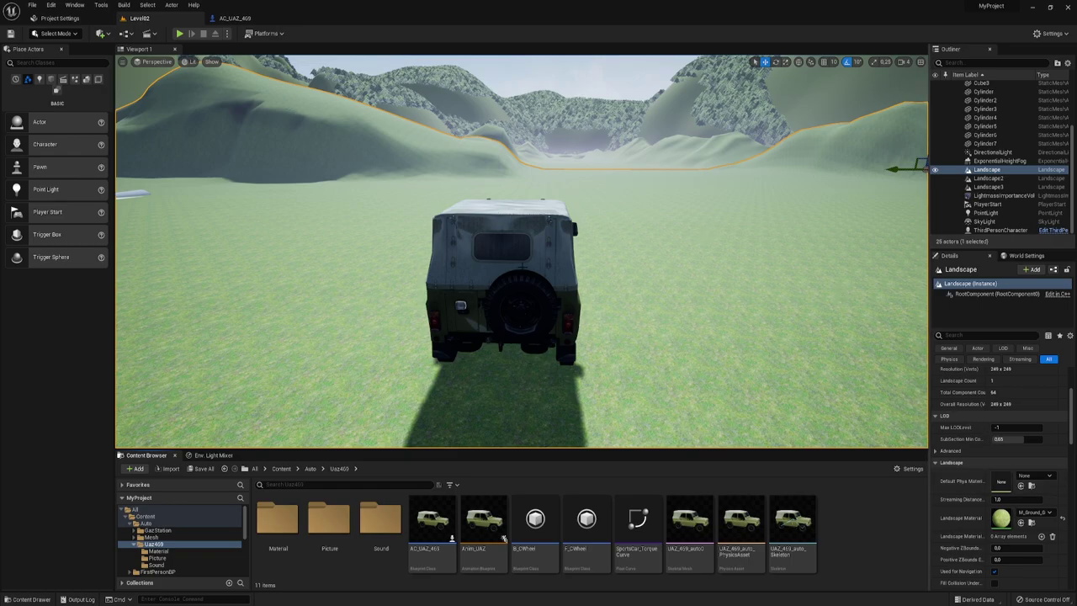
Step: Select the AC_UAZ_469 vehicle and check its Current Fuel of 1.0 in Details
{"action": "left_click", "coordinate": [505, 278]}
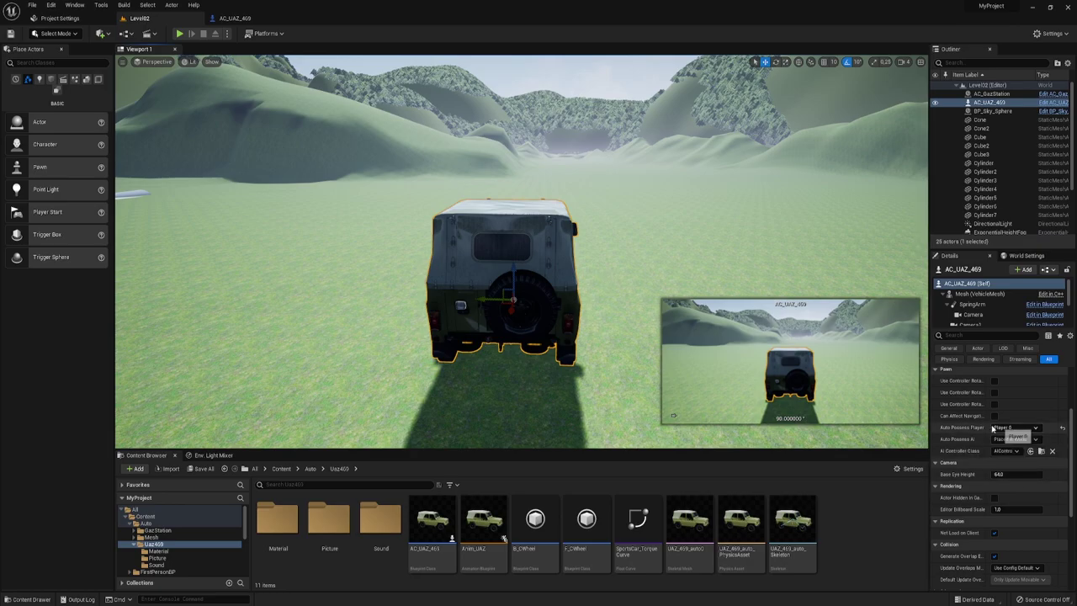
{"action": "scroll", "coordinate": [993, 428], "scroll_direction": "up", "scroll_amount": 3}
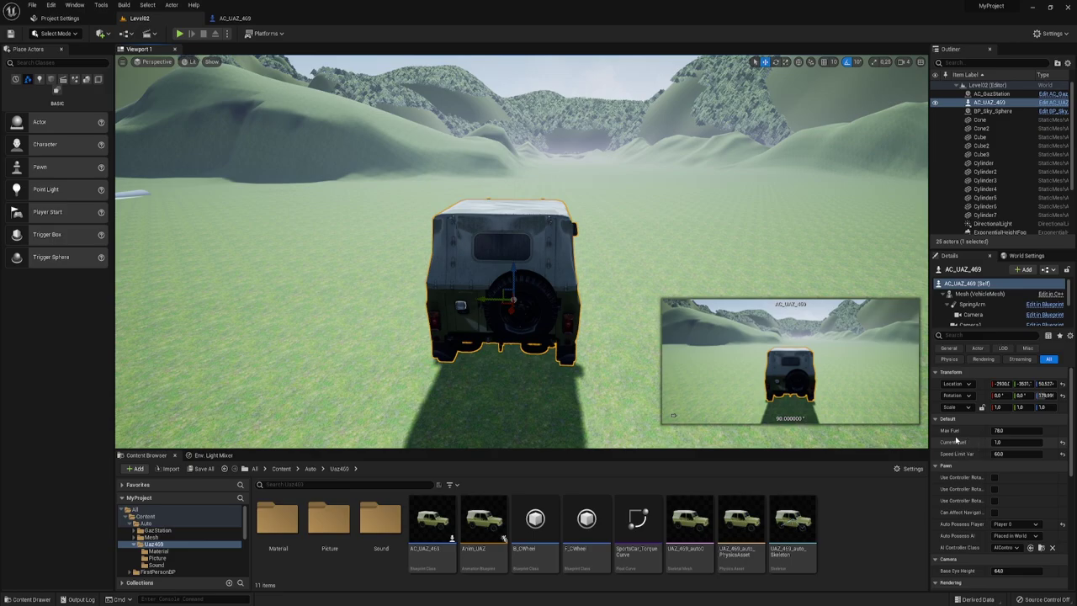
{"action": "left_click", "coordinate": [1010, 442]}
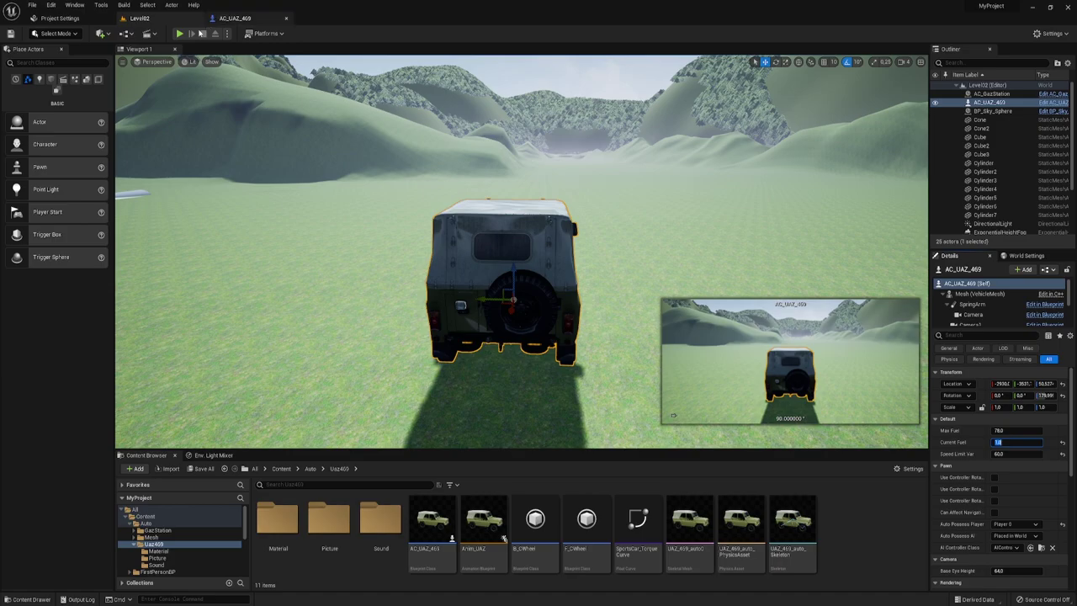
Step: Play in editor, drive the UAZ forward with W, then stop the session with Esc
{"action": "left_click", "coordinate": [181, 35]}
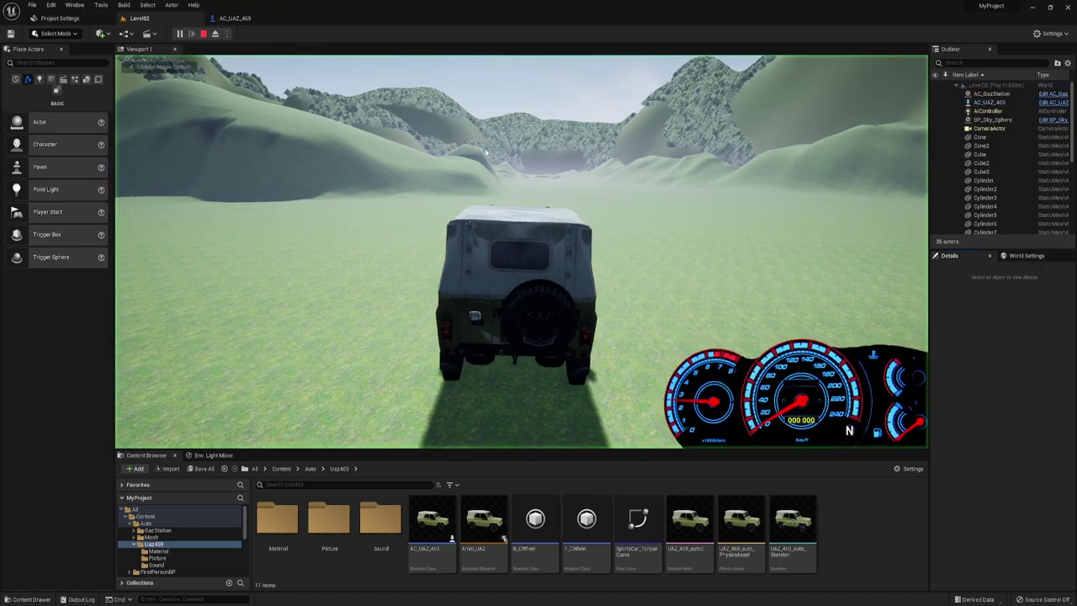
{"action": "key", "text": "w"}
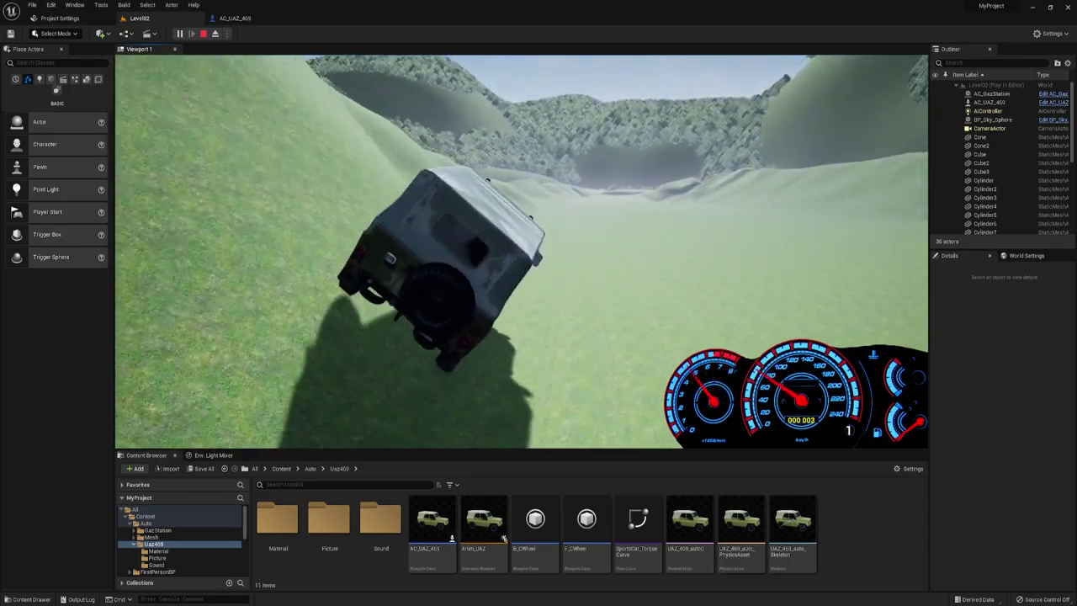
{"action": "key", "text": "Escape"}
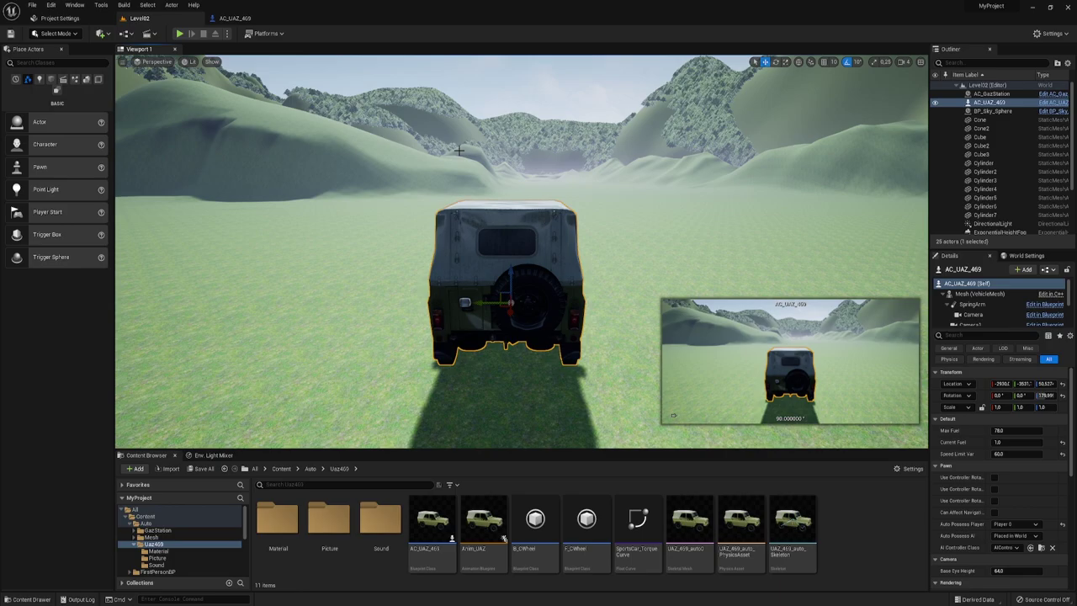
Step: Switch to the AC_UAZ_469 blueprint and bring its BeginPlay timer nodes into view
{"action": "mouse_move", "coordinate": [593, 171]}
{"action": "left_mouse_down", "text": "alt"}
{"action": "mouse_move", "coordinate": [505, 173]}
{"action": "mouse_move", "coordinate": [583, 165]}
{"action": "mouse_move", "coordinate": [606, 126]}
{"action": "left_mouse_up", "text": "alt"}
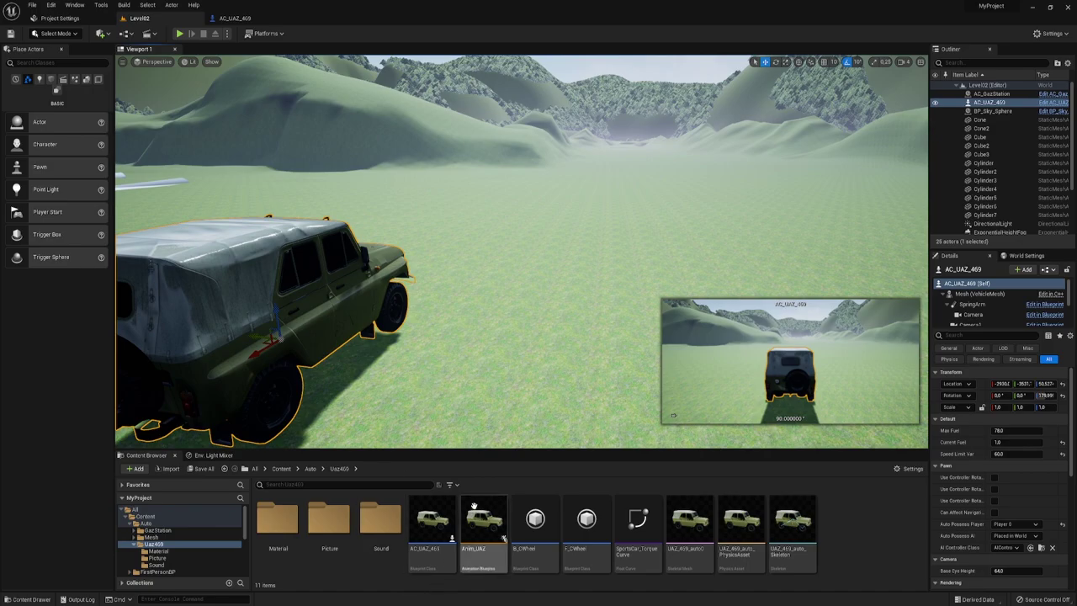
{"action": "left_click", "coordinate": [251, 18]}
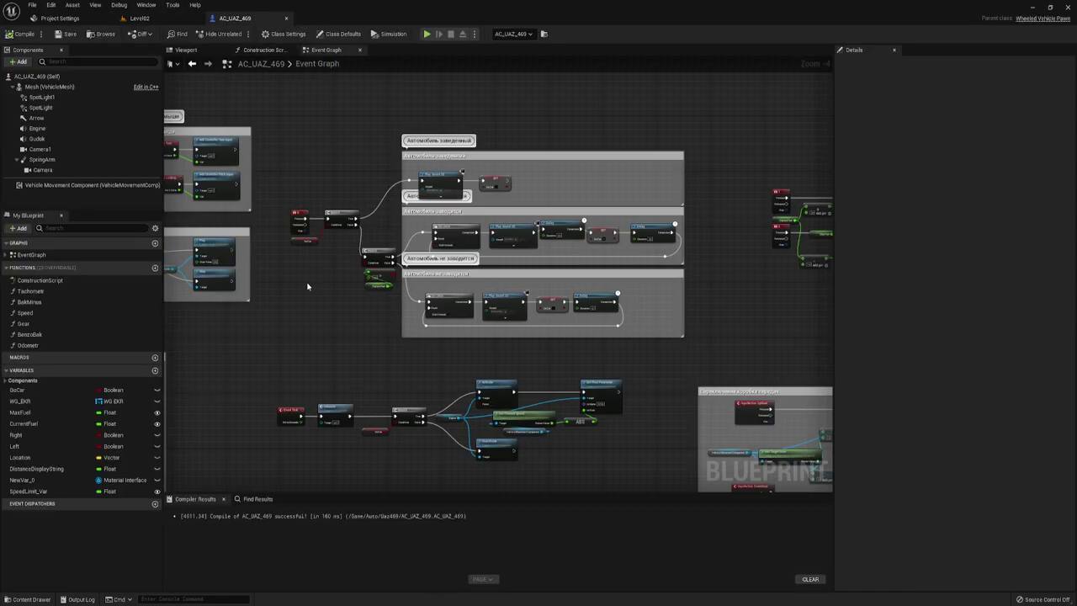
{"action": "right_click_drag", "start_coordinate": [307, 286], "coordinate": [699, 233]}
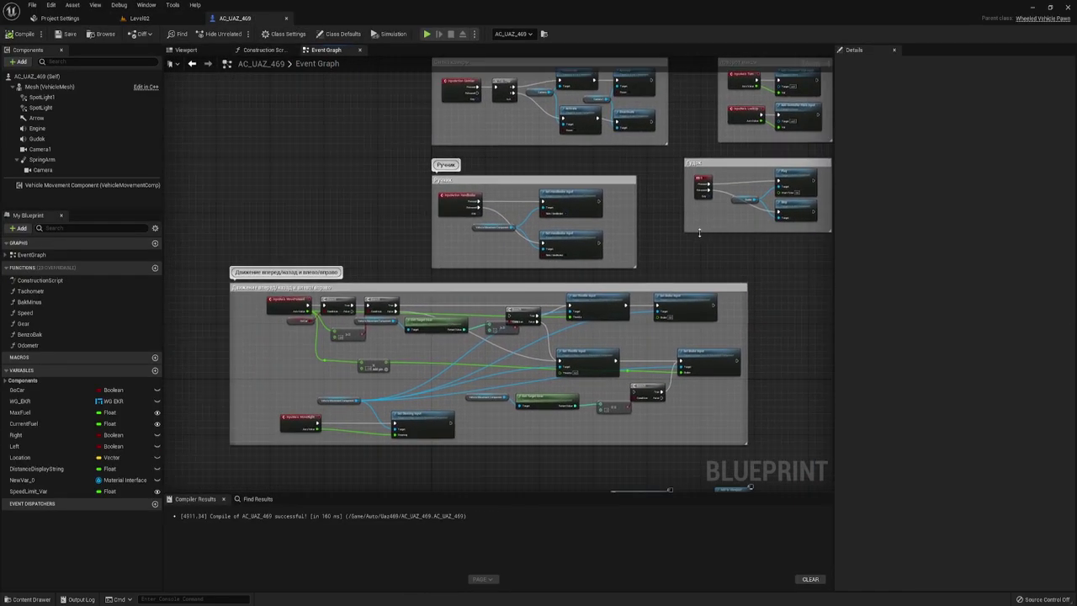
{"action": "scroll", "coordinate": [539, 270], "scroll_direction": "down", "scroll_amount": 3}
{"action": "right_click_drag", "start_coordinate": [505, 211], "coordinate": [573, 126]}
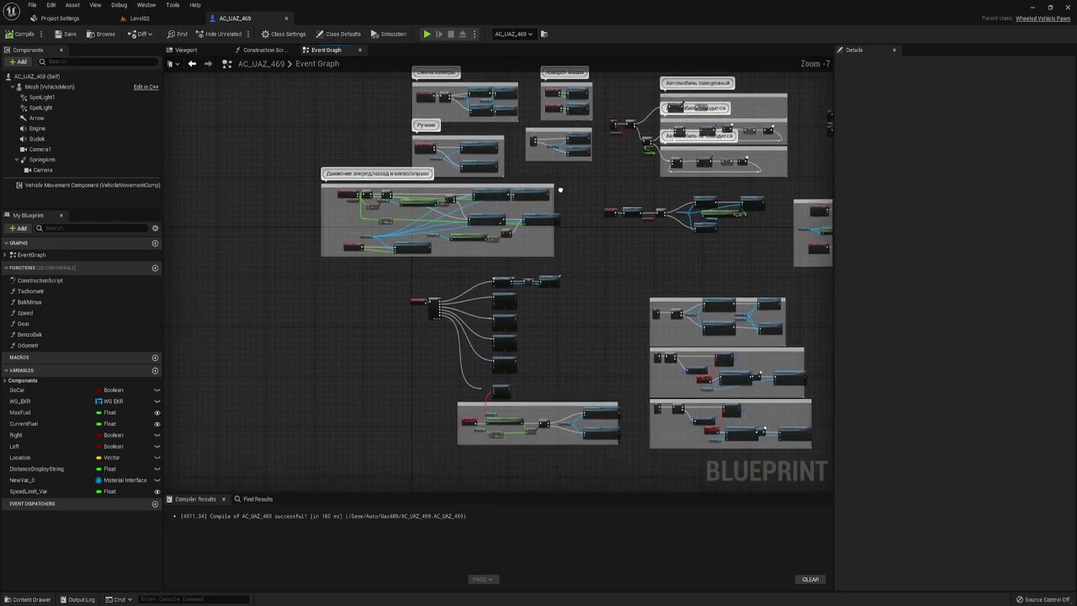
{"action": "scroll", "coordinate": [569, 273], "scroll_direction": "up", "scroll_amount": 5}
{"action": "scroll", "coordinate": [562, 260], "scroll_direction": "down", "scroll_amount": 1}
{"action": "scroll", "coordinate": [276, 290], "scroll_direction": "up", "scroll_amount": 1}
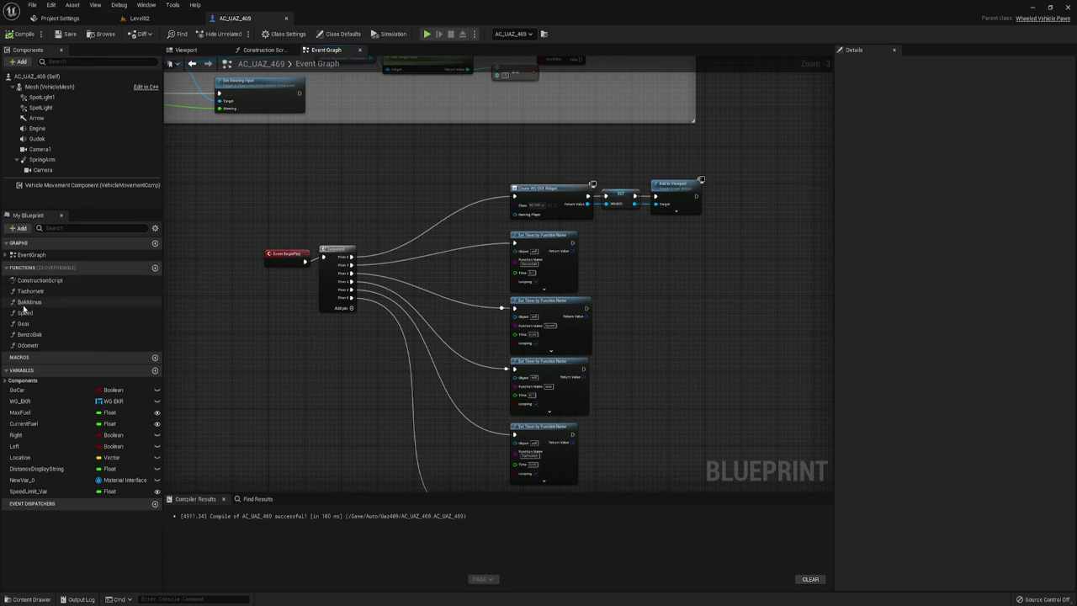
Step: Open the Bak Minus function and inspect its Current Fuel, Branch and SET node groups
{"action": "double_click", "coordinate": [25, 302]}
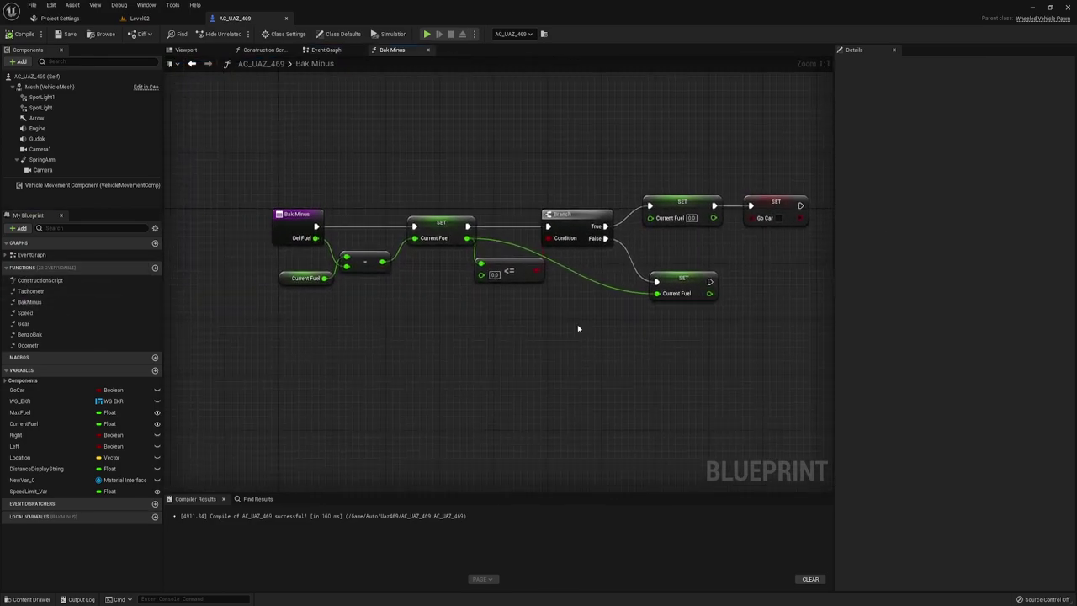
{"action": "left_click_drag", "start_coordinate": [283, 159], "coordinate": [494, 301]}
{"action": "right_click_drag", "start_coordinate": [472, 323], "coordinate": [377, 352]}
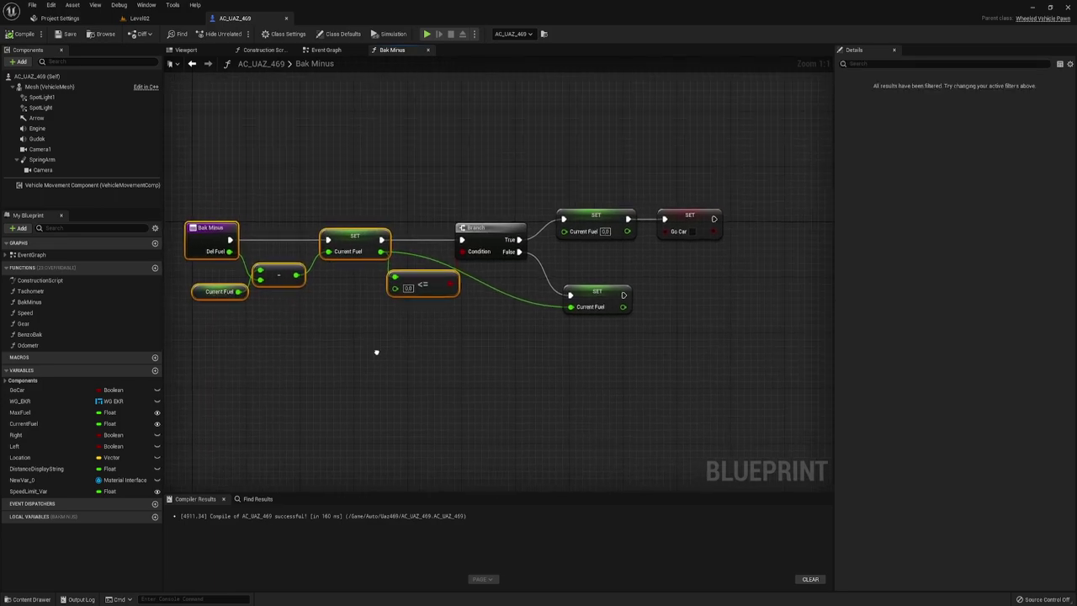
{"action": "left_click_drag", "start_coordinate": [215, 318], "coordinate": [267, 266]}
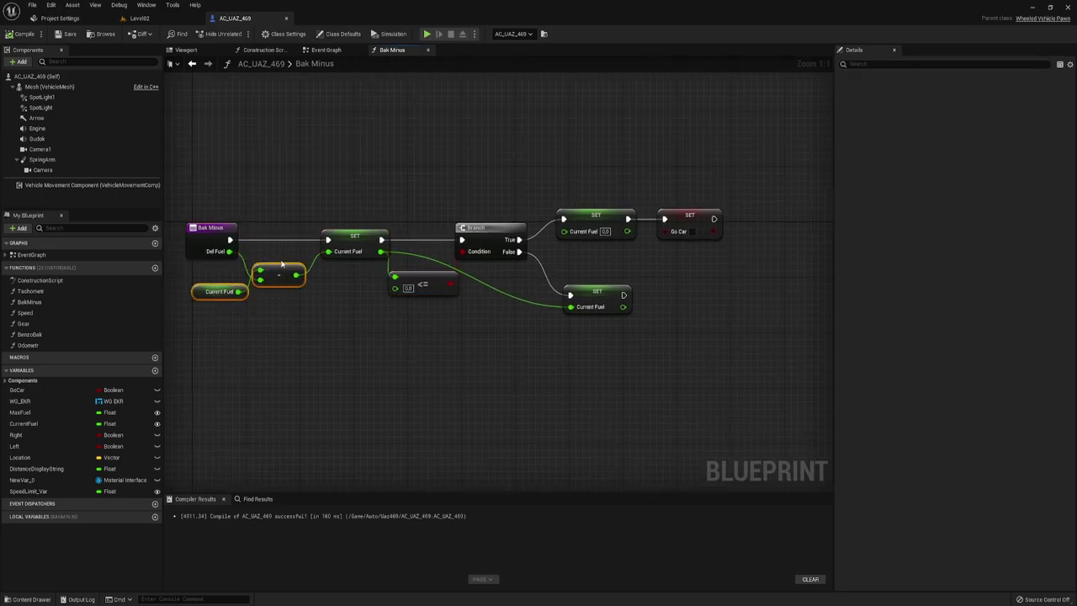
{"action": "right_click_drag", "start_coordinate": [364, 305], "coordinate": [327, 317]}
{"action": "left_click_drag", "start_coordinate": [307, 310], "coordinate": [334, 200]}
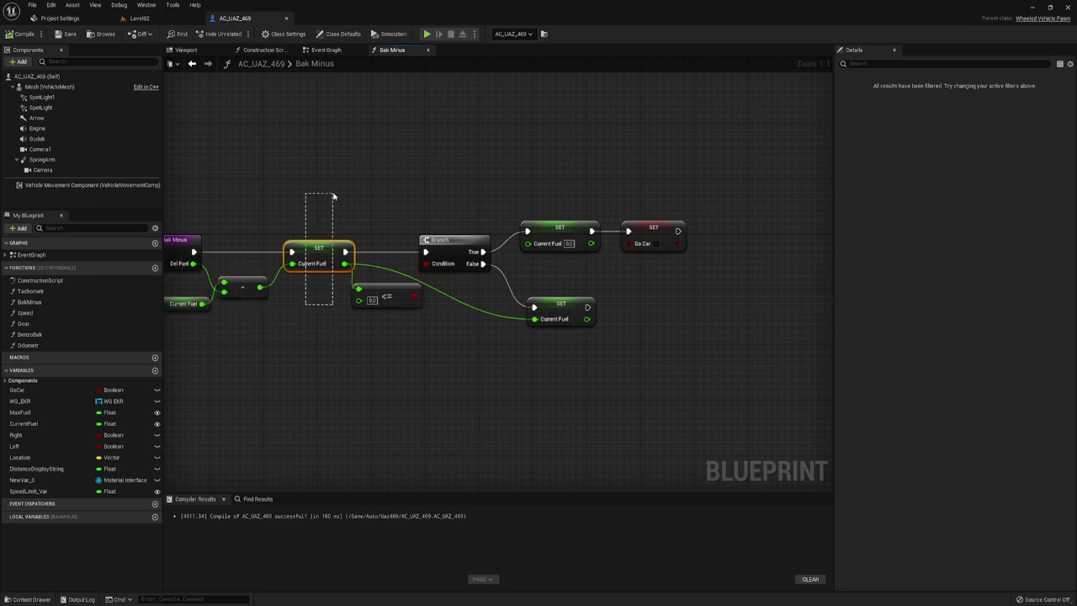
{"action": "right_click_drag", "start_coordinate": [432, 368], "coordinate": [399, 379]}
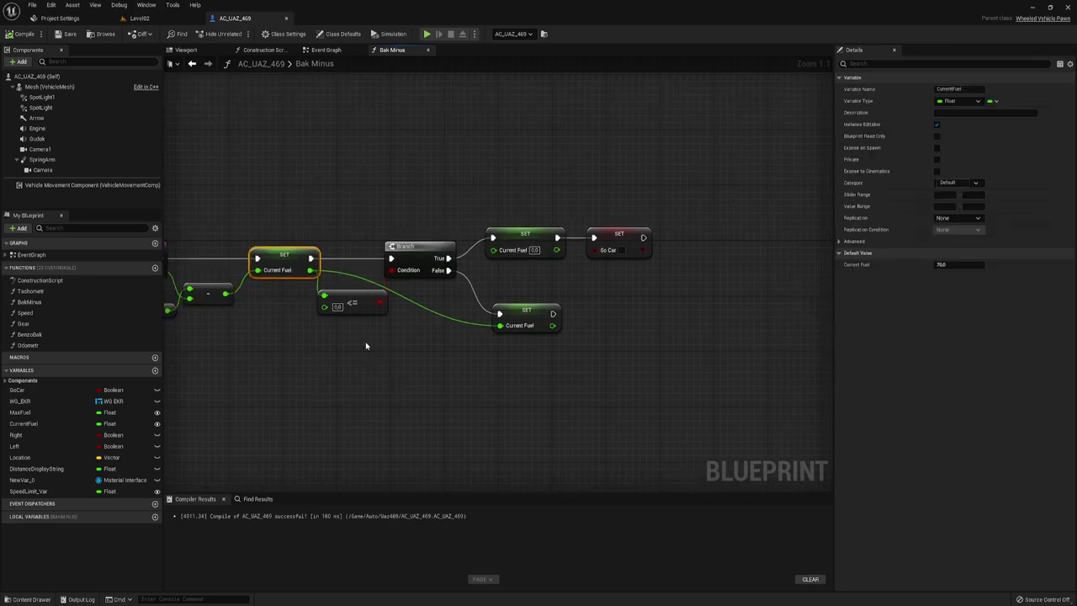
{"action": "right_click_drag", "start_coordinate": [366, 345], "coordinate": [368, 363]}
{"action": "left_click_drag", "start_coordinate": [275, 205], "coordinate": [475, 378]}
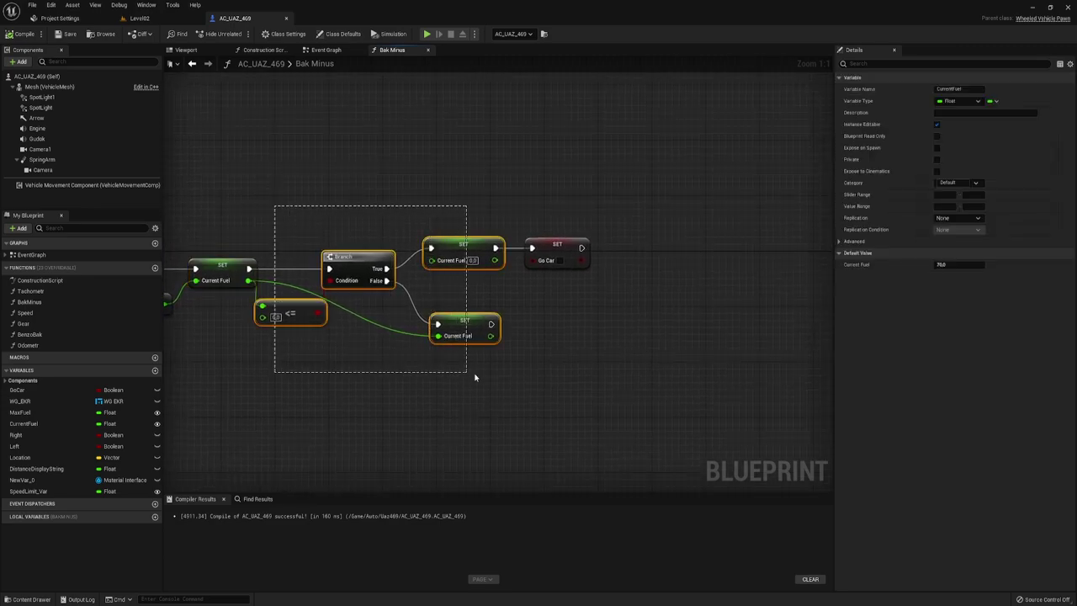
{"action": "right_click_drag", "start_coordinate": [577, 339], "coordinate": [518, 357]}
Step: Inspect the <= comparison, then settle on the SET Go Car node as the chain's end
{"action": "left_click", "coordinate": [392, 301]}
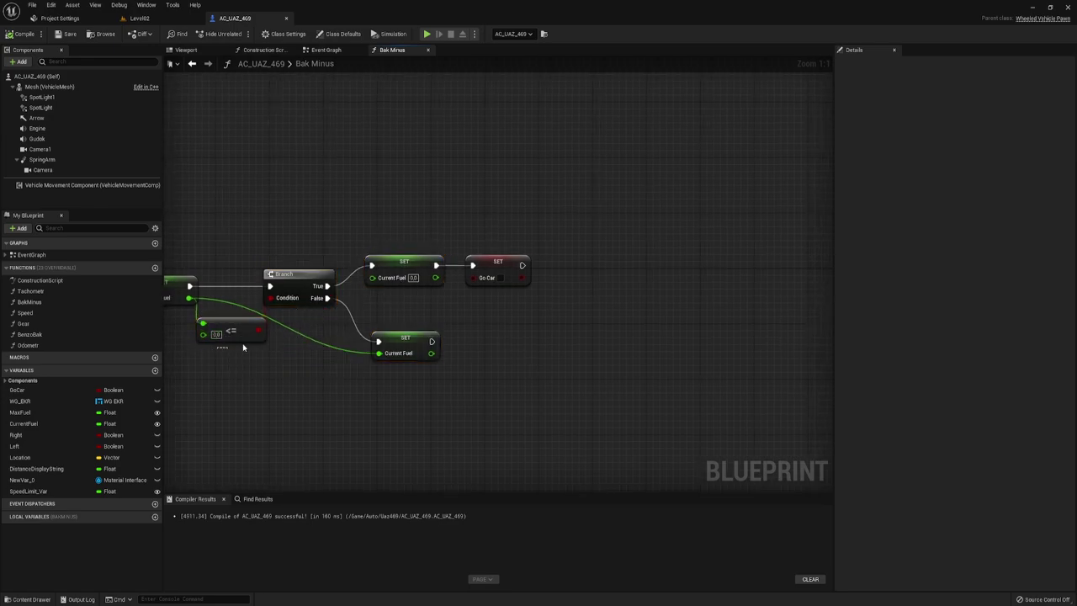
{"action": "left_click", "coordinate": [227, 328]}
{"action": "mouse_move", "coordinate": [289, 341]}
{"action": "right_mouse_down"}
{"action": "mouse_move", "coordinate": [379, 323]}
{"action": "mouse_move", "coordinate": [348, 327]}
{"action": "right_mouse_up"}
{"action": "left_click_drag", "start_coordinate": [404, 290], "coordinate": [609, 201]}
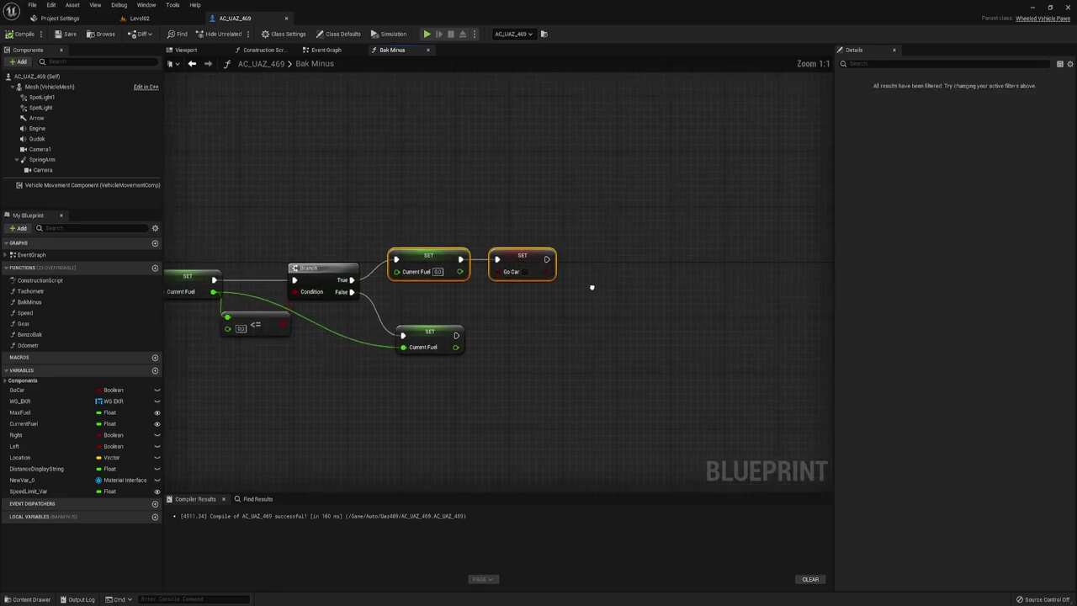
{"action": "right_click_drag", "start_coordinate": [592, 294], "coordinate": [572, 295]}
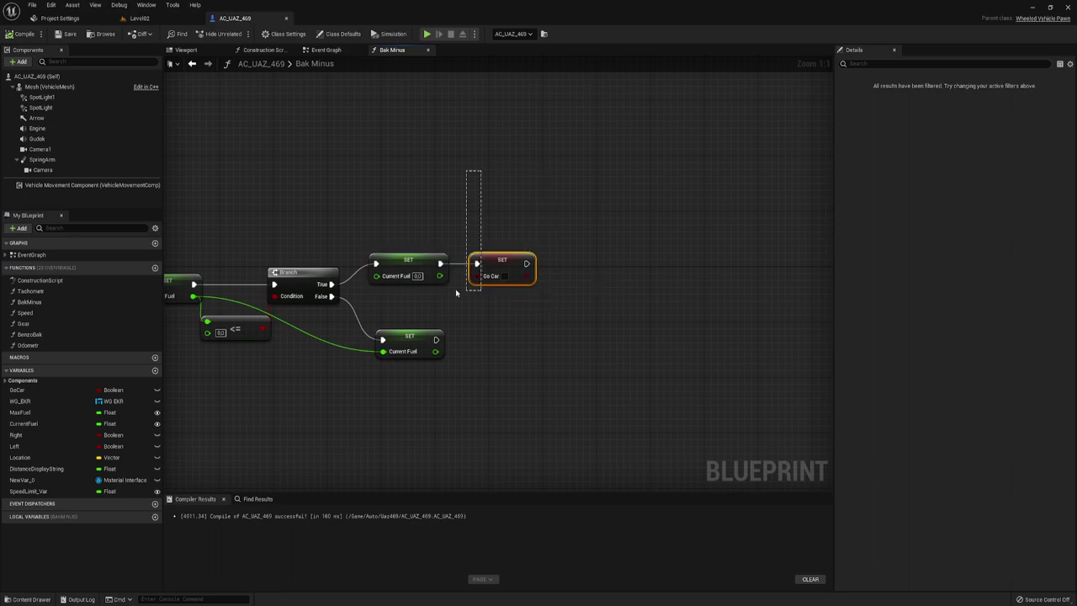
{"action": "left_click_drag", "start_coordinate": [482, 170], "coordinate": [534, 308]}
{"action": "left_click_drag", "start_coordinate": [473, 224], "coordinate": [557, 300]}
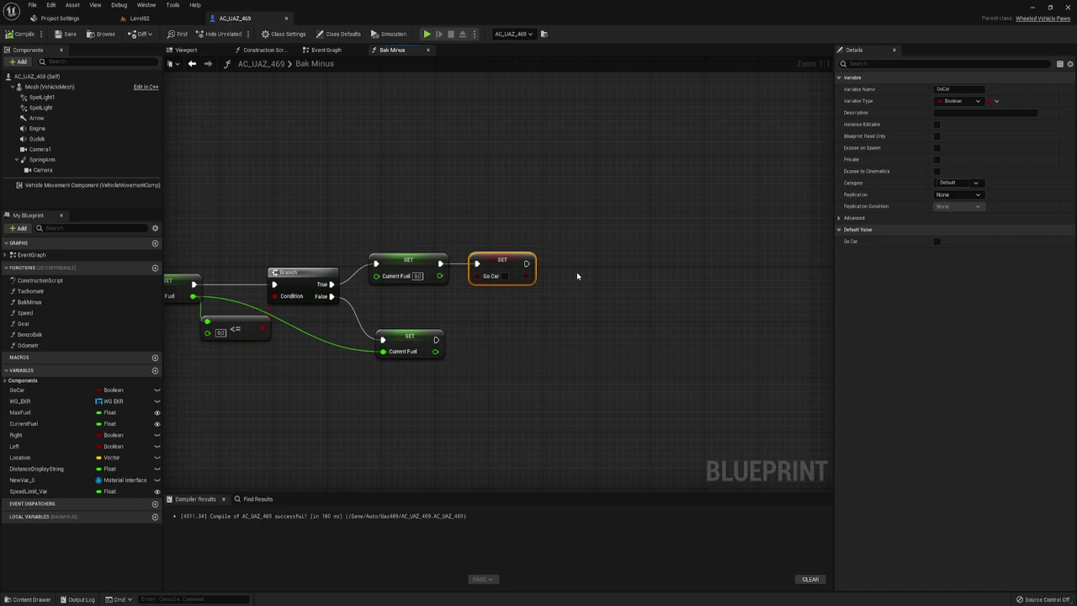
{"action": "left_click_drag", "start_coordinate": [526, 263], "coordinate": [777, 275]}
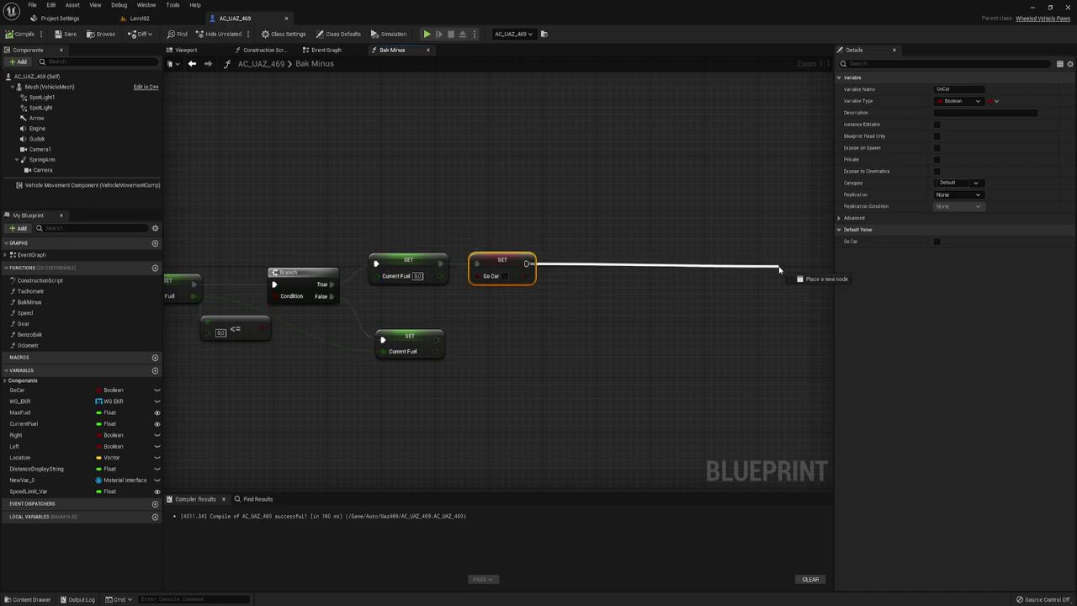
{"action": "right_click_drag", "start_coordinate": [637, 302], "coordinate": [559, 306]}
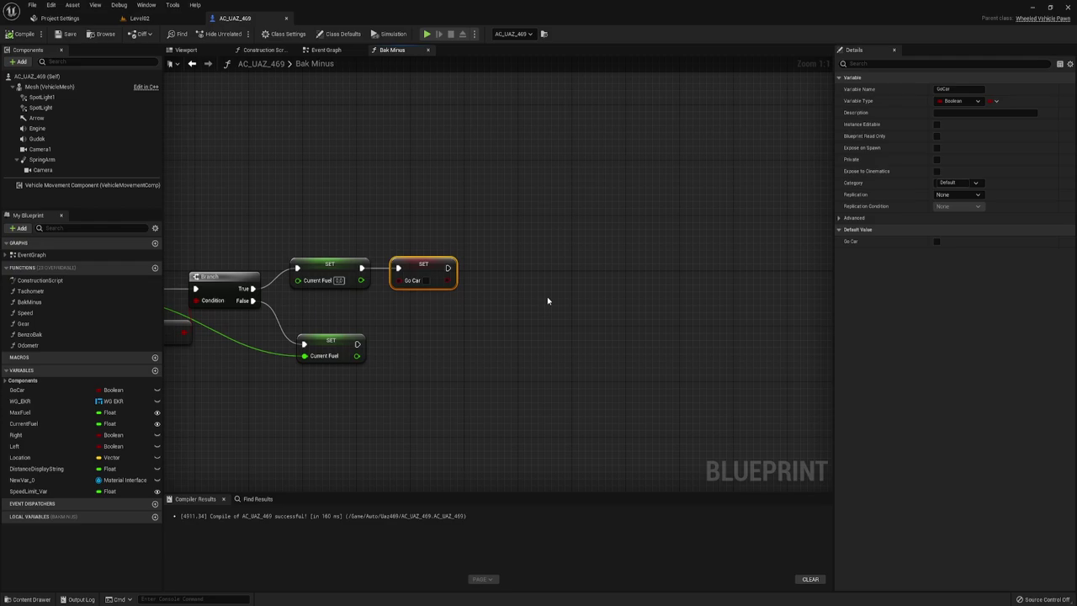
Step: Add a Vehicle Movement Component getter with a Stop Movement Immediately node
{"action": "mouse_move", "coordinate": [84, 185]}
{"action": "left_mouse_down"}
{"action": "mouse_move", "coordinate": [534, 319]}
{"action": "mouse_move", "coordinate": [410, 299]}
{"action": "left_mouse_up"}
{"action": "left_click_drag", "start_coordinate": [486, 299], "coordinate": [530, 259]}
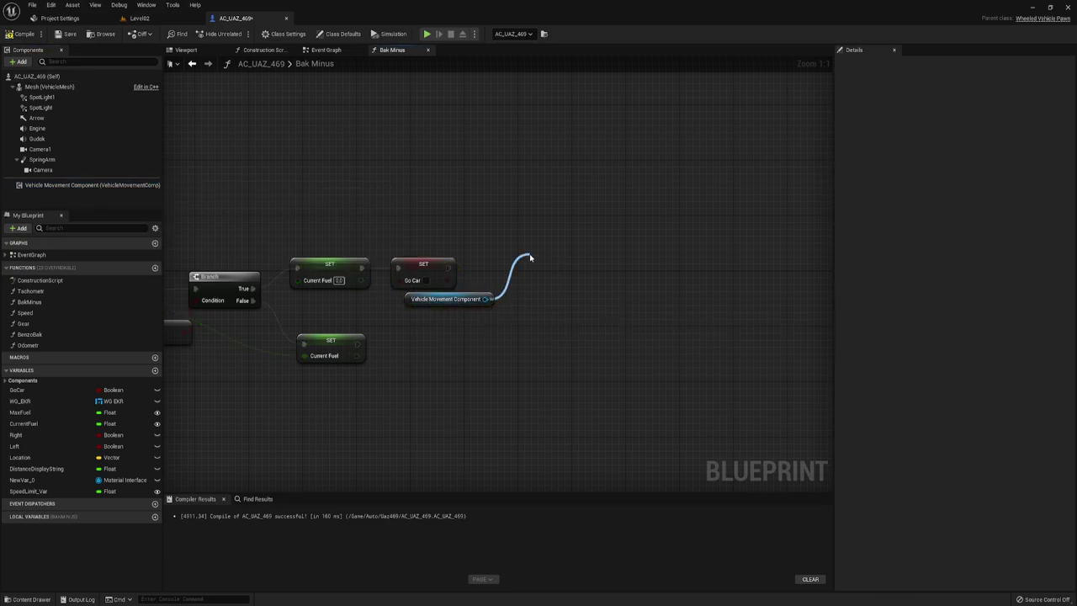
{"action": "type", "text": "w"}
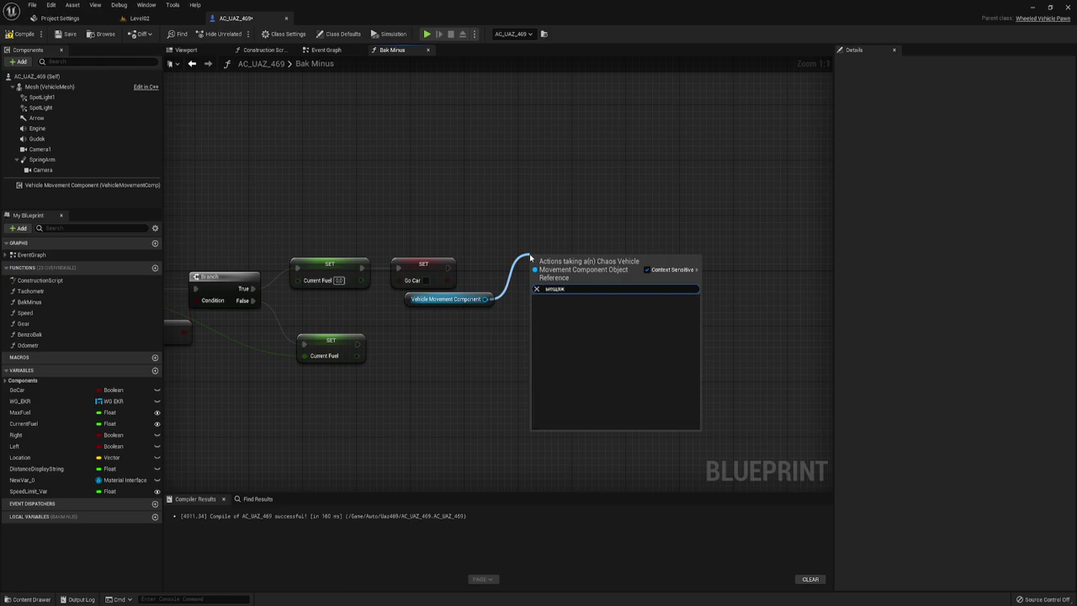
{"action": "type", "text": "op"}
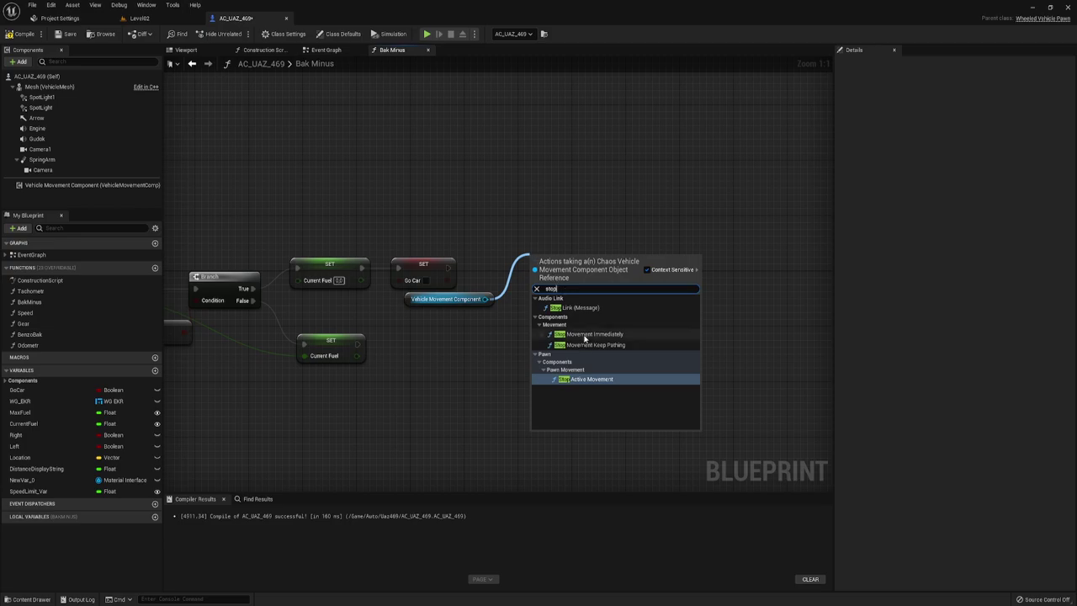
{"action": "left_click", "coordinate": [621, 336]}
{"action": "left_click_drag", "start_coordinate": [594, 269], "coordinate": [574, 256]}
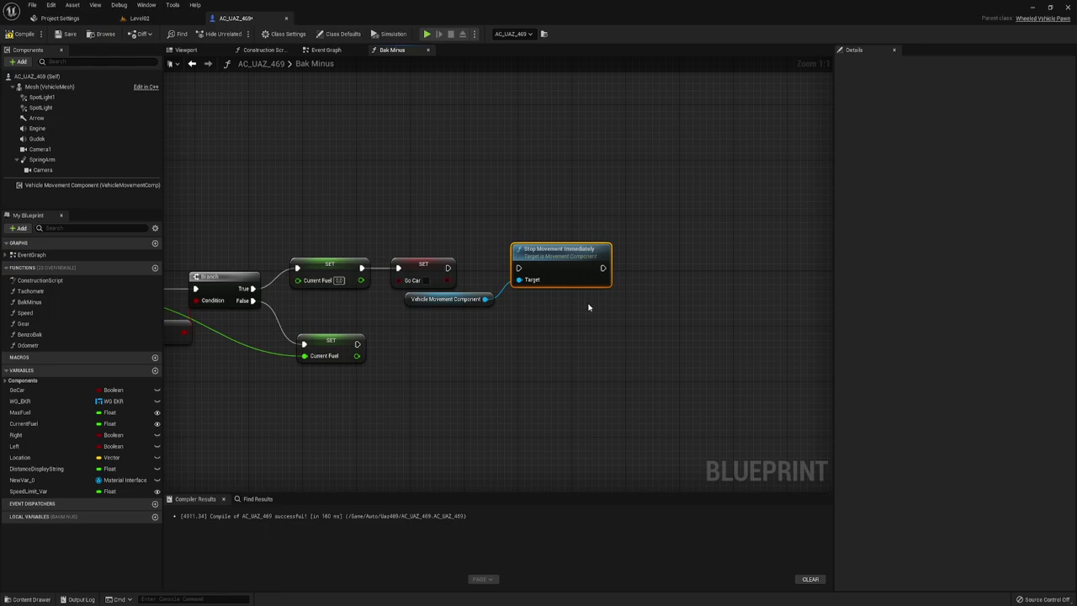
Step: Arrange Stop Movement Immediately and its component after the SET Go Car node
{"action": "left_click_drag", "start_coordinate": [451, 268], "coordinate": [518, 268]}
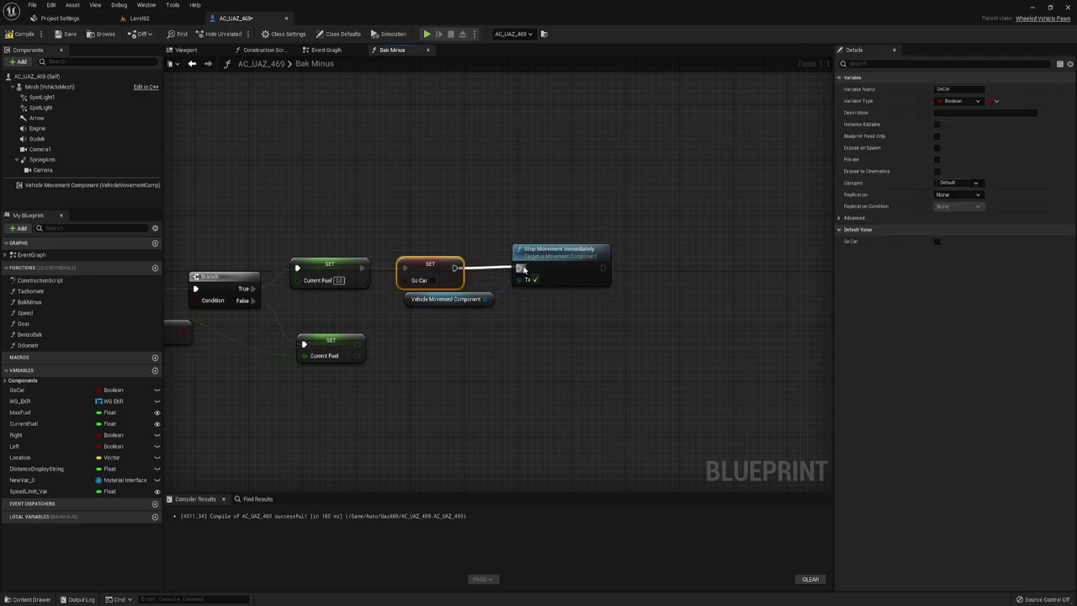
{"action": "left_click_drag", "start_coordinate": [484, 211], "coordinate": [599, 307]}
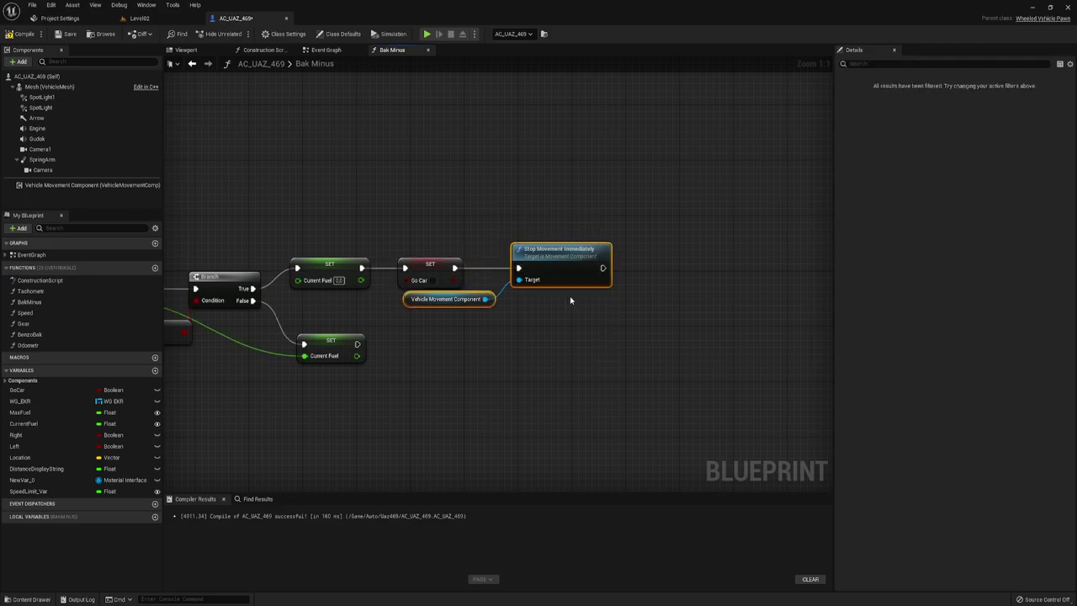
{"action": "left_click_drag", "start_coordinate": [552, 255], "coordinate": [580, 276]}
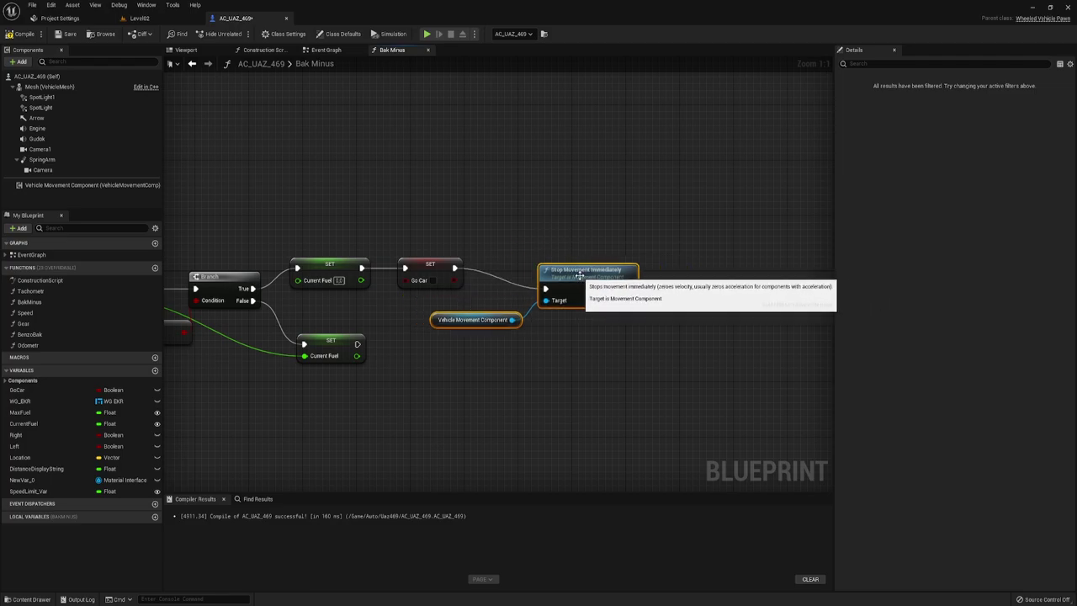
{"action": "right_click_drag", "start_coordinate": [577, 322], "coordinate": [598, 305]}
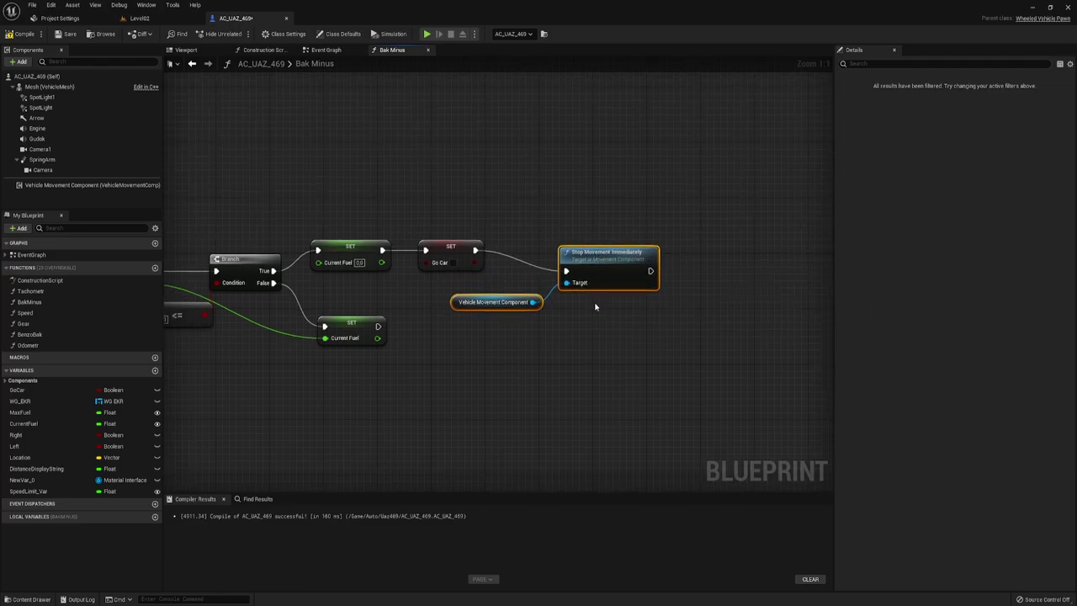
{"action": "mouse_move", "coordinate": [515, 206]}
{"action": "left_mouse_down"}
{"action": "mouse_move", "coordinate": [583, 335]}
{"action": "mouse_move", "coordinate": [638, 350]}
{"action": "left_mouse_up"}
Step: Compile the blueprint, then test-drive the UAZ with W and R before stopping with Esc
{"action": "left_click", "coordinate": [23, 34]}
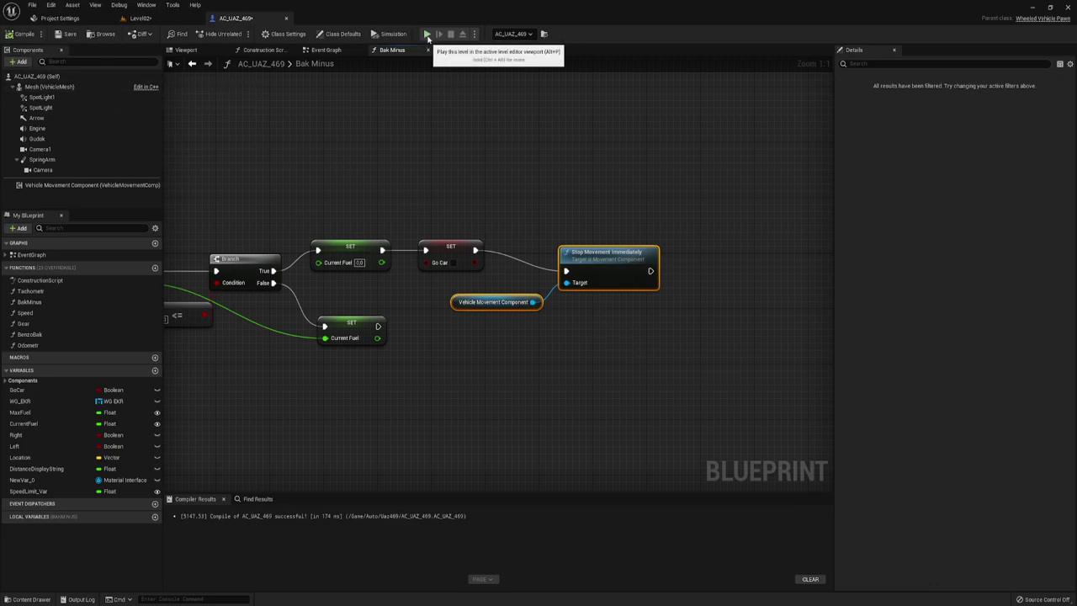
{"action": "left_click", "coordinate": [427, 36]}
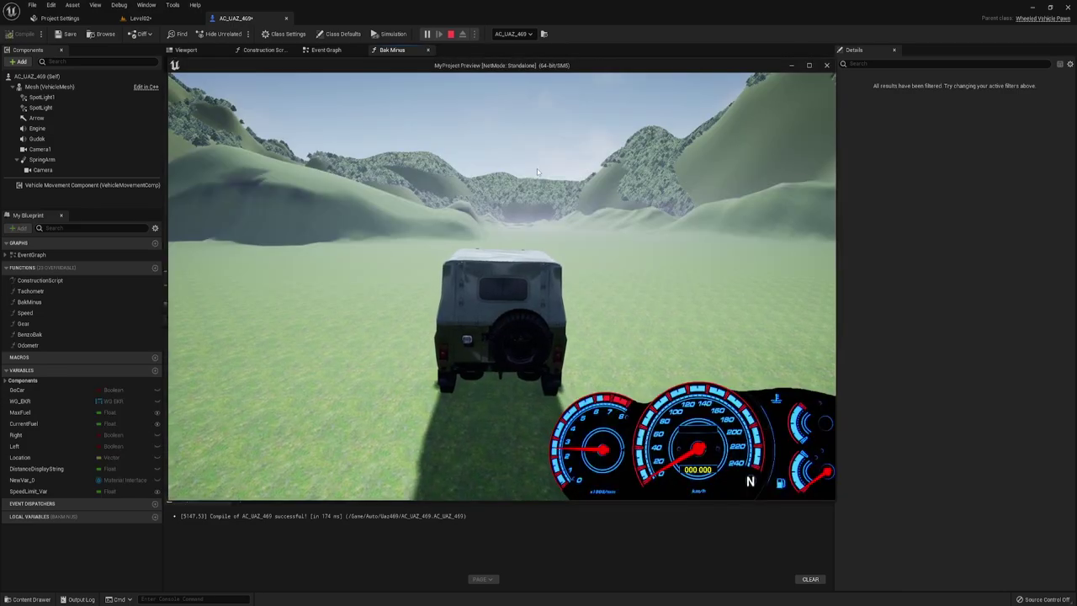
{"action": "left_click", "coordinate": [542, 181]}
{"action": "key", "text": "w"}
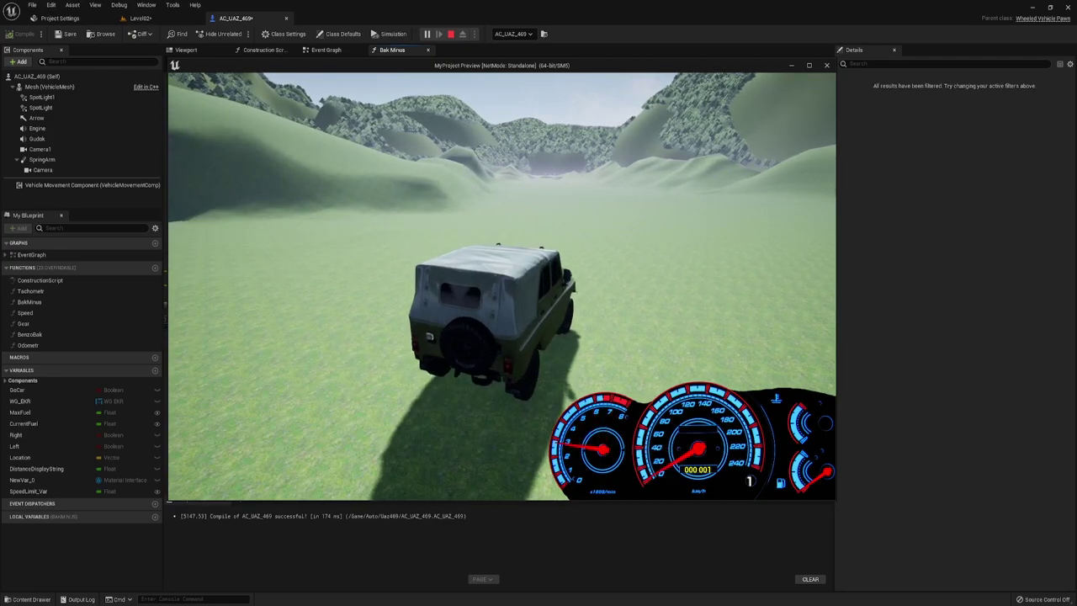
{"action": "key", "text": "r"}
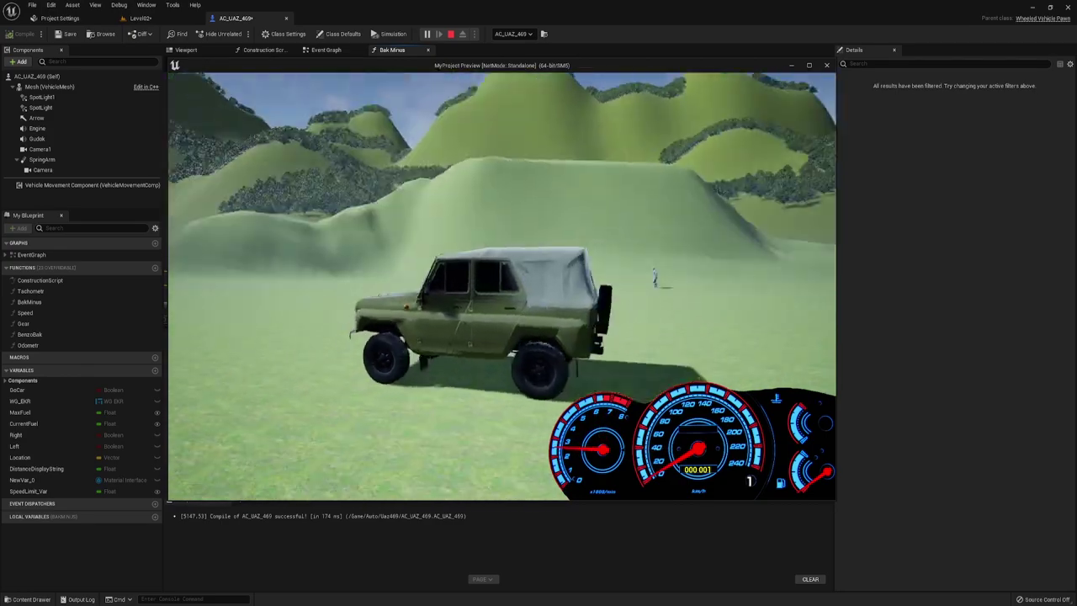
{"action": "key", "text": "Escape"}
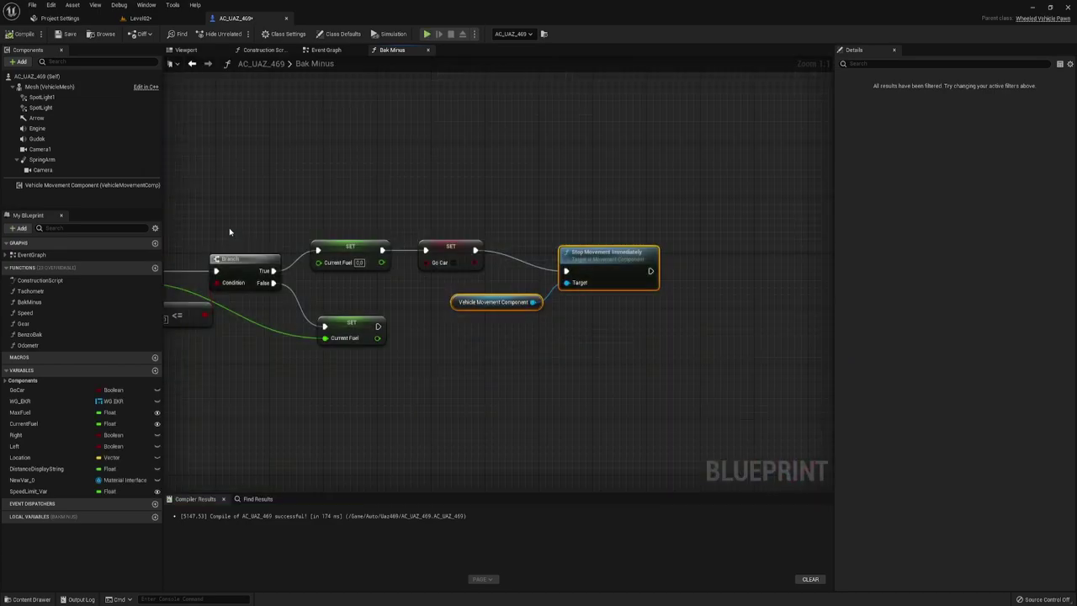
Step: Break the Go Car link and add Stop Movement Keep Pathing for the Vehicle Movement Component
{"action": "left_click", "coordinate": [475, 250], "text": "alt"}
{"action": "left_click_drag", "start_coordinate": [605, 279], "coordinate": [608, 325]}
{"action": "left_click_drag", "start_coordinate": [589, 259], "coordinate": [709, 431]}
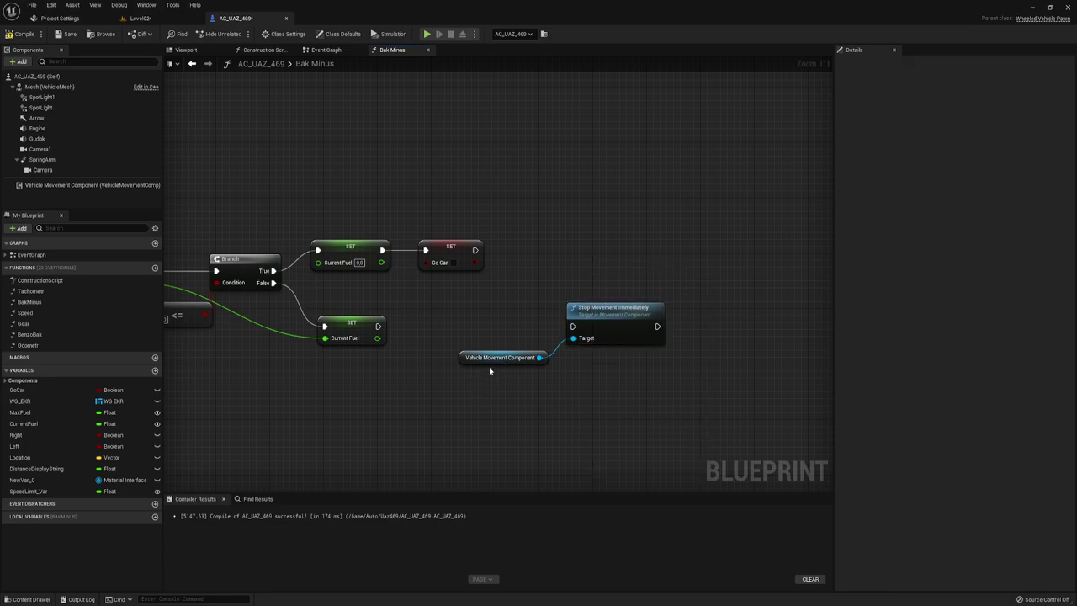
{"action": "mouse_move", "coordinate": [490, 367]}
{"action": "left_mouse_down"}
{"action": "mouse_move", "coordinate": [478, 320]}
{"action": "mouse_move", "coordinate": [554, 233]}
{"action": "left_mouse_up"}
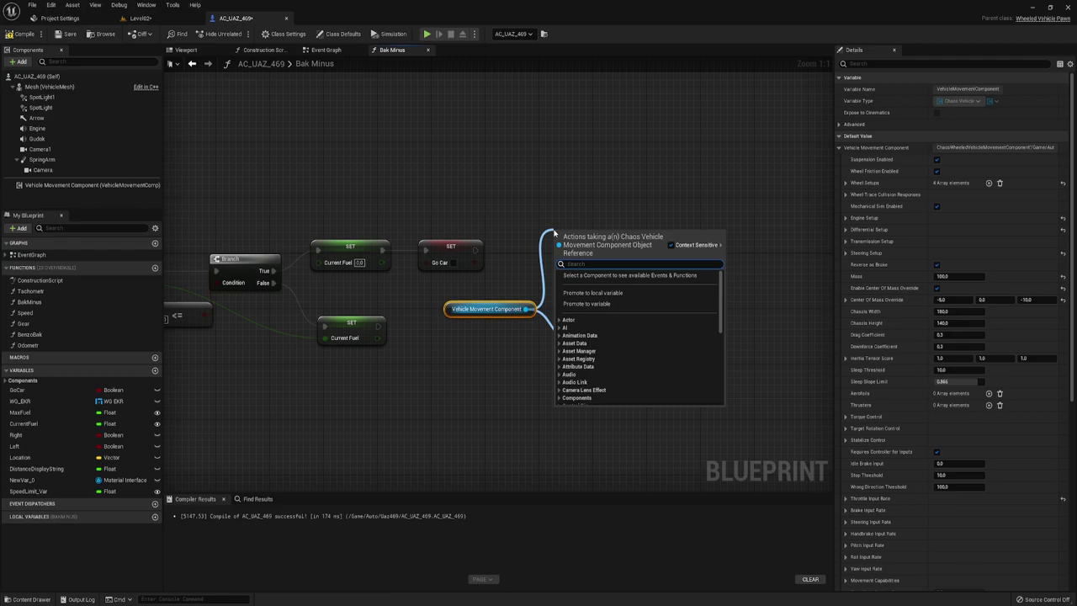
{"action": "type", "text": "stop"}
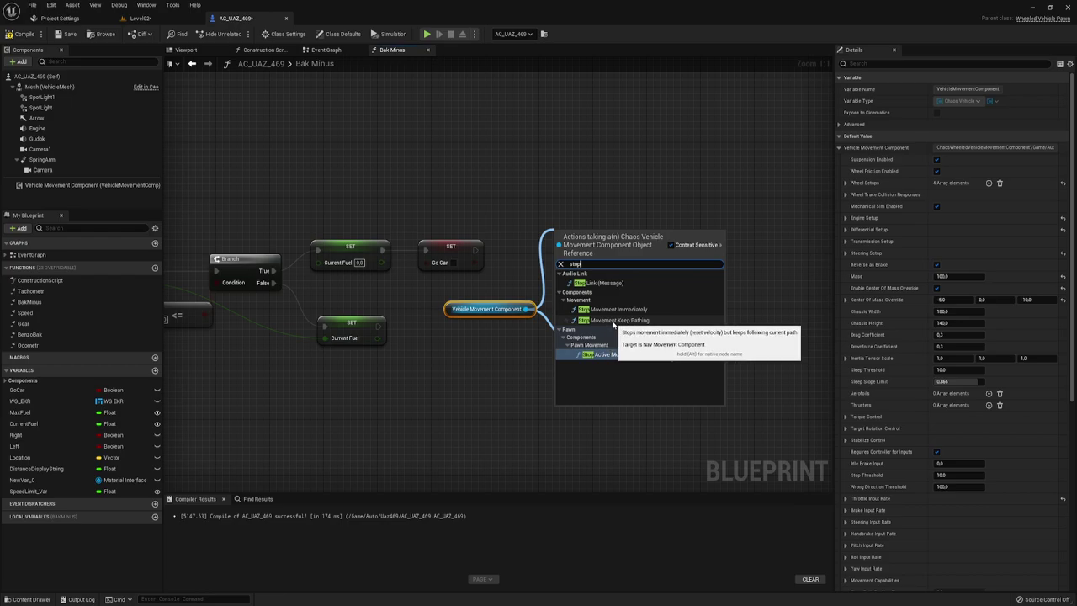
{"action": "left_click", "coordinate": [613, 321]}
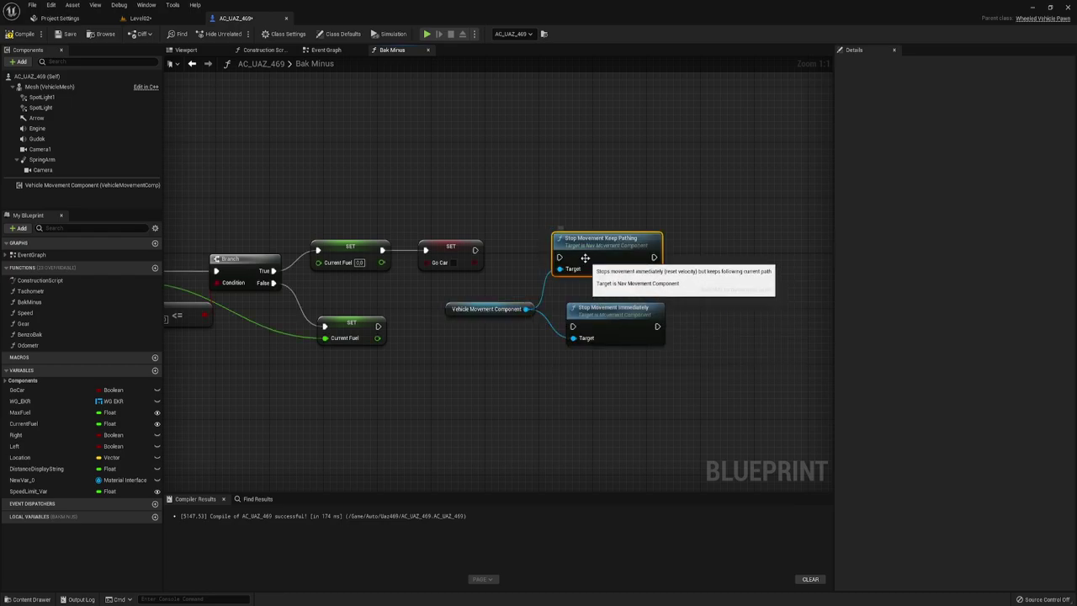
Step: Wire Stop Movement Keep Pathing after SET Go Car, tidy the nodes and compile
{"action": "left_click_drag", "start_coordinate": [559, 256], "coordinate": [476, 251]}
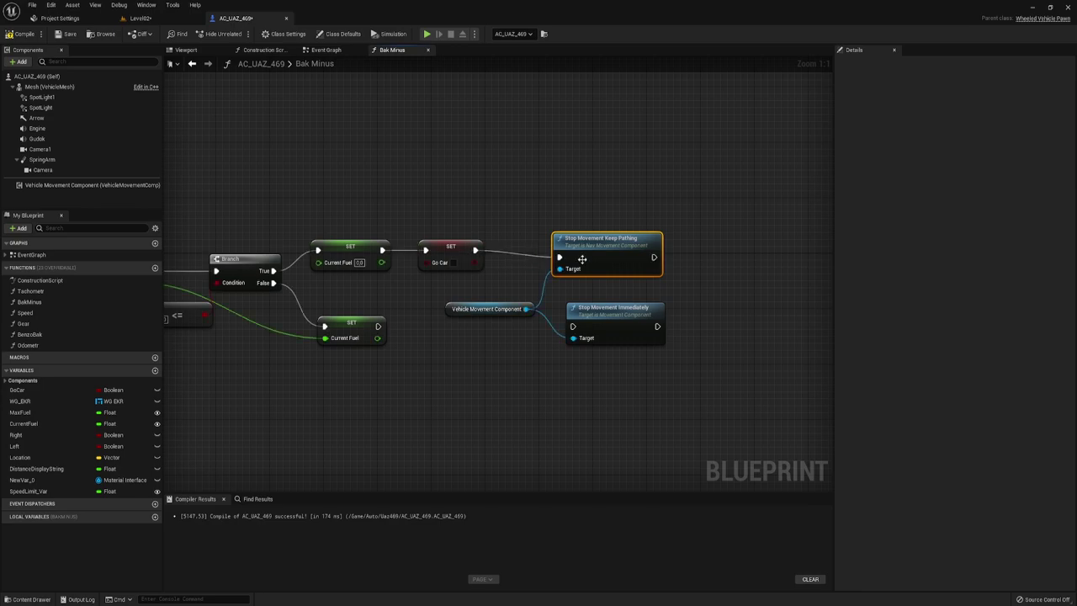
{"action": "left_click_drag", "start_coordinate": [597, 256], "coordinate": [563, 249]}
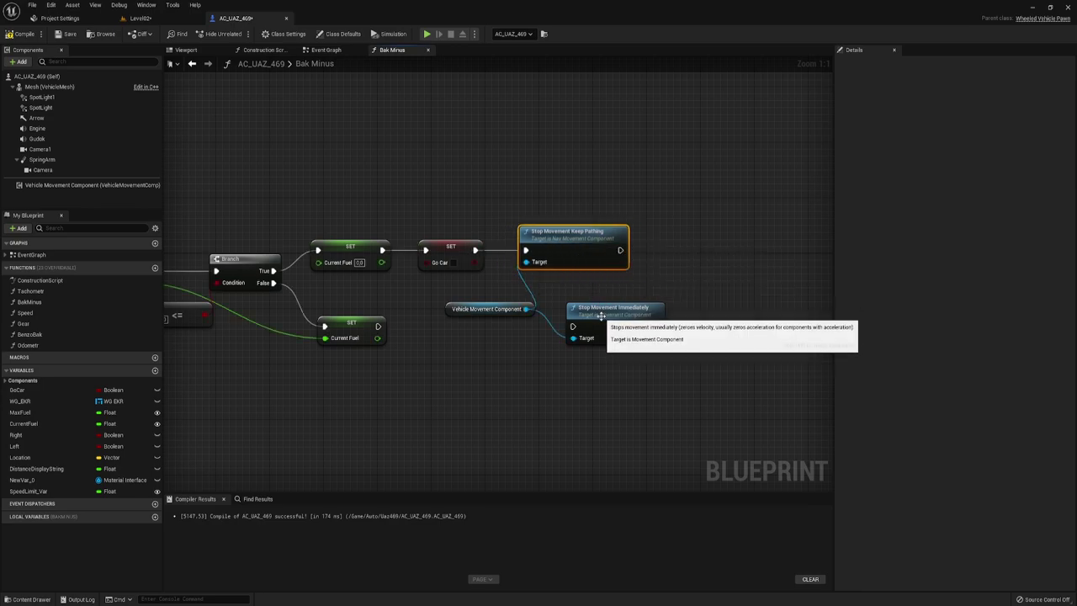
{"action": "left_click_drag", "start_coordinate": [599, 307], "coordinate": [600, 321]}
{"action": "mouse_move", "coordinate": [576, 278]}
{"action": "left_mouse_down"}
{"action": "mouse_move", "coordinate": [694, 183]}
{"action": "mouse_move", "coordinate": [645, 217]}
{"action": "left_mouse_up"}
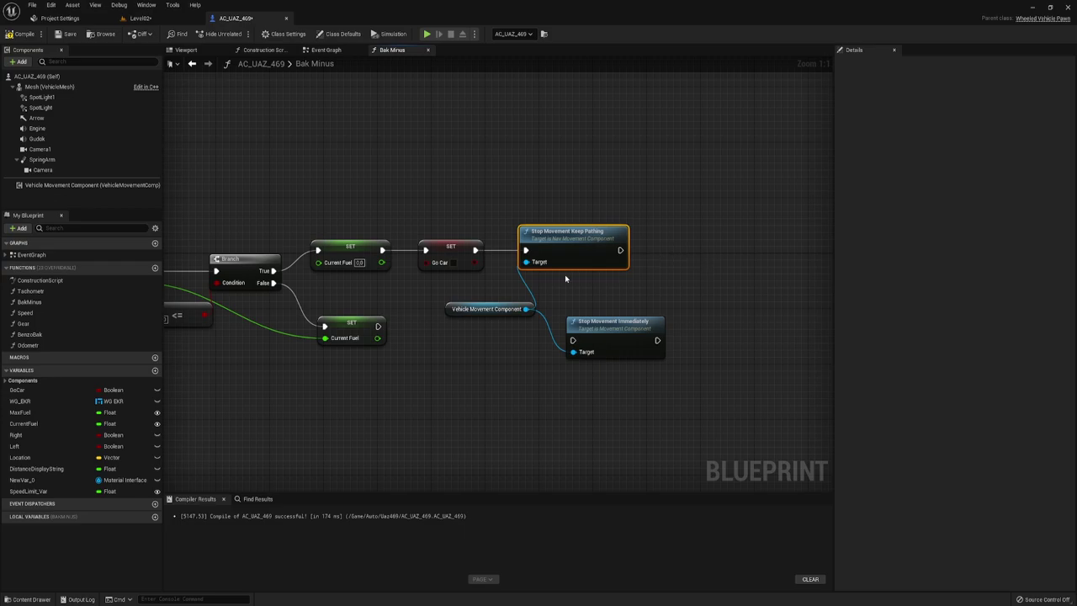
{"action": "left_click_drag", "start_coordinate": [495, 308], "coordinate": [468, 292]}
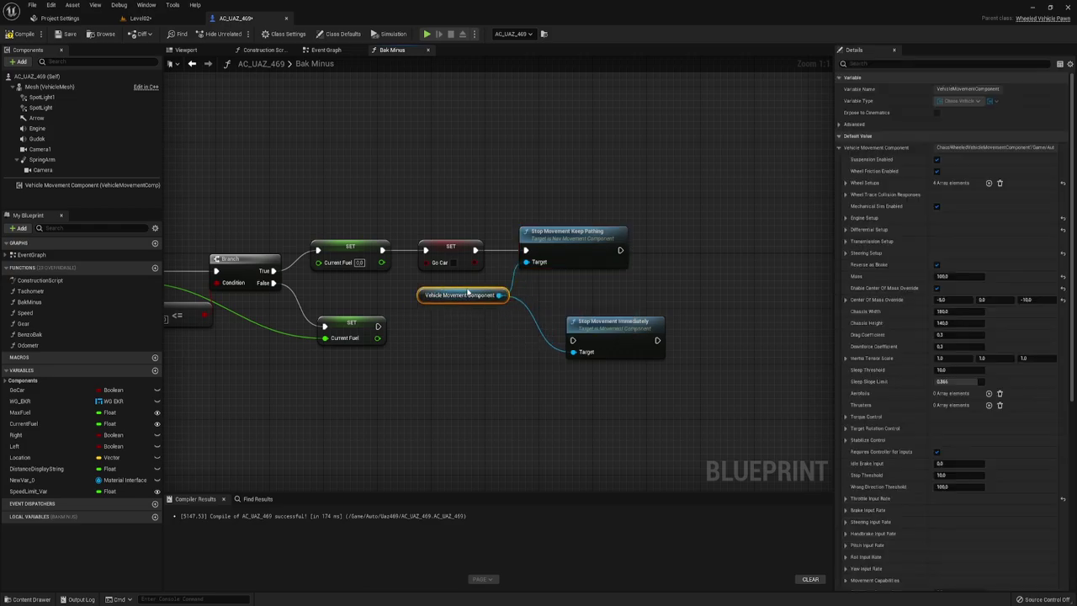
{"action": "left_click", "coordinate": [714, 306]}
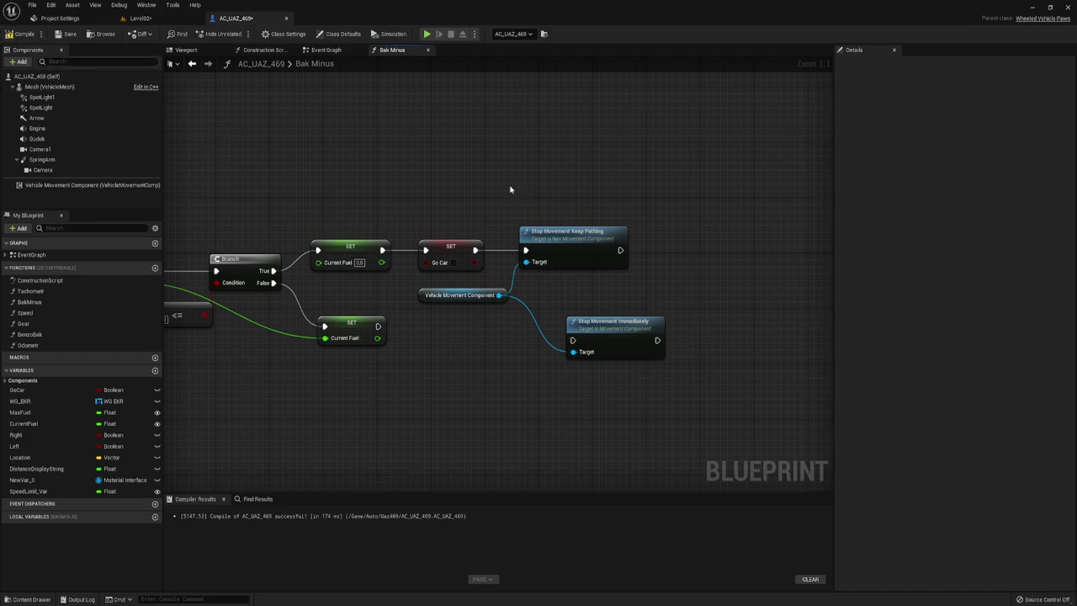
{"action": "left_click_drag", "start_coordinate": [499, 187], "coordinate": [693, 290]}
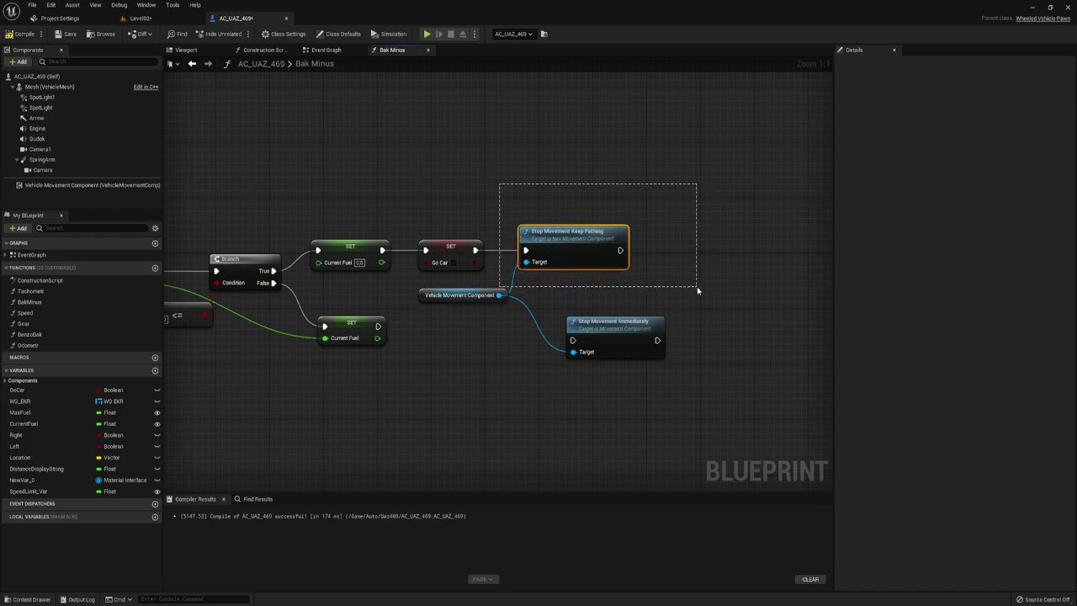
{"action": "left_click", "coordinate": [20, 33]}
{"action": "scroll", "coordinate": [393, 235], "scroll_direction": "down", "scroll_amount": 2}
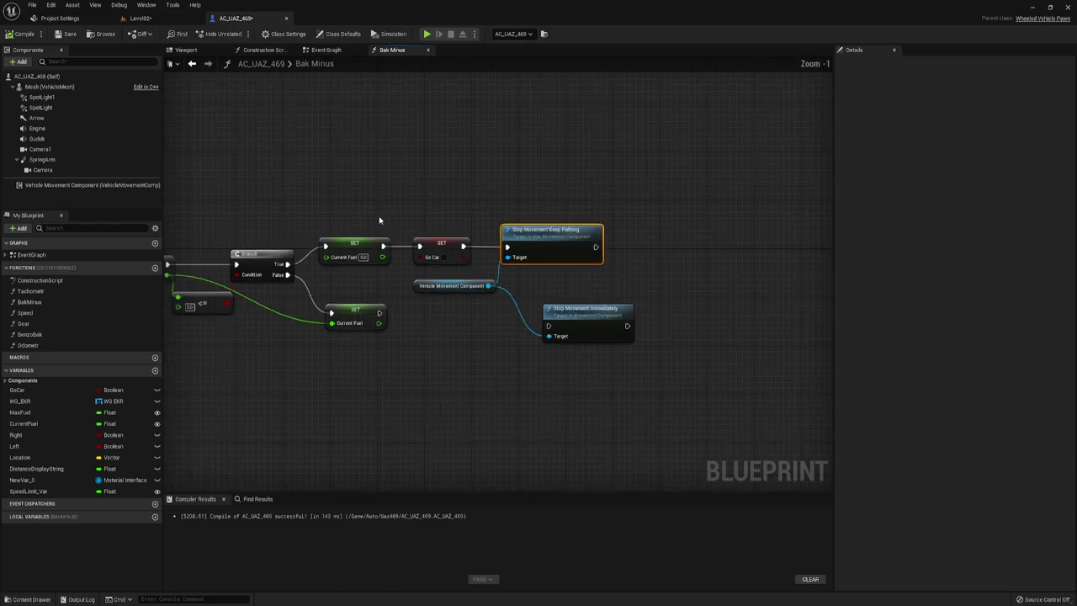
{"action": "left_click", "coordinate": [425, 33]}
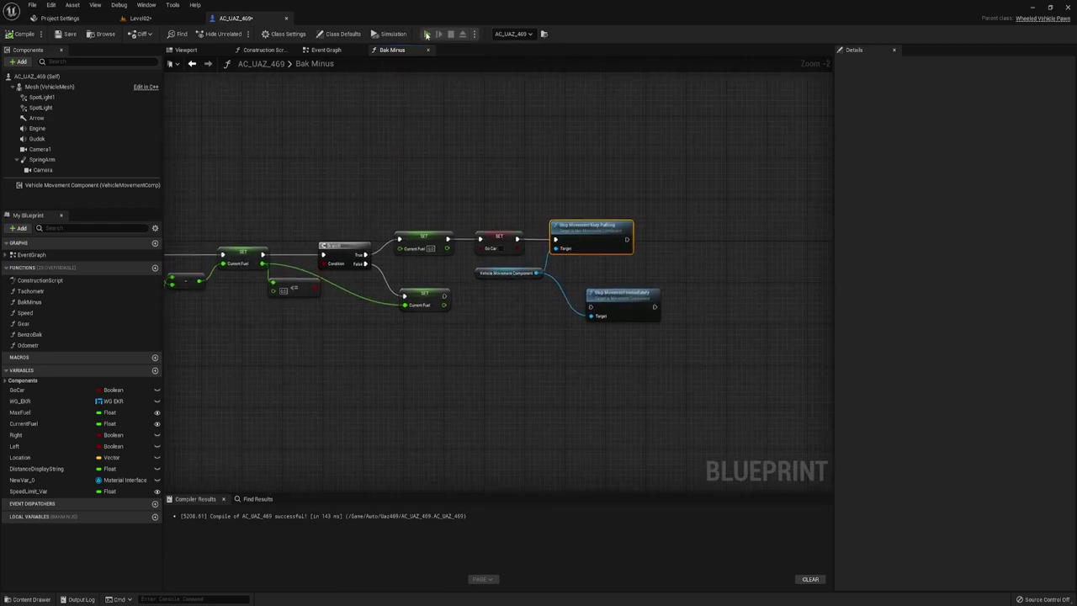
{"action": "key", "text": "w"}
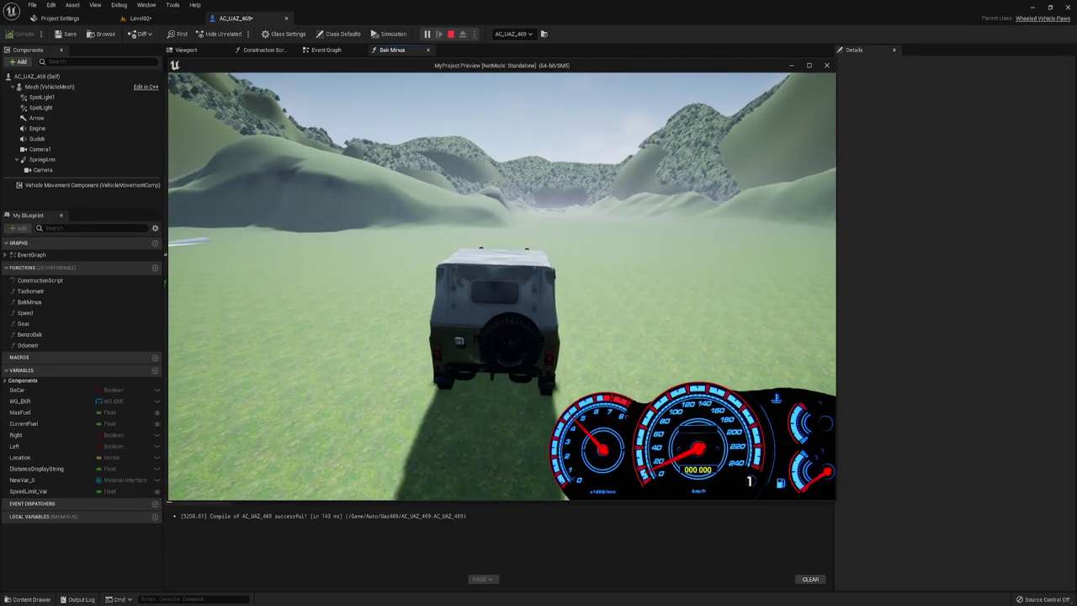
{"action": "key", "text": "d"}
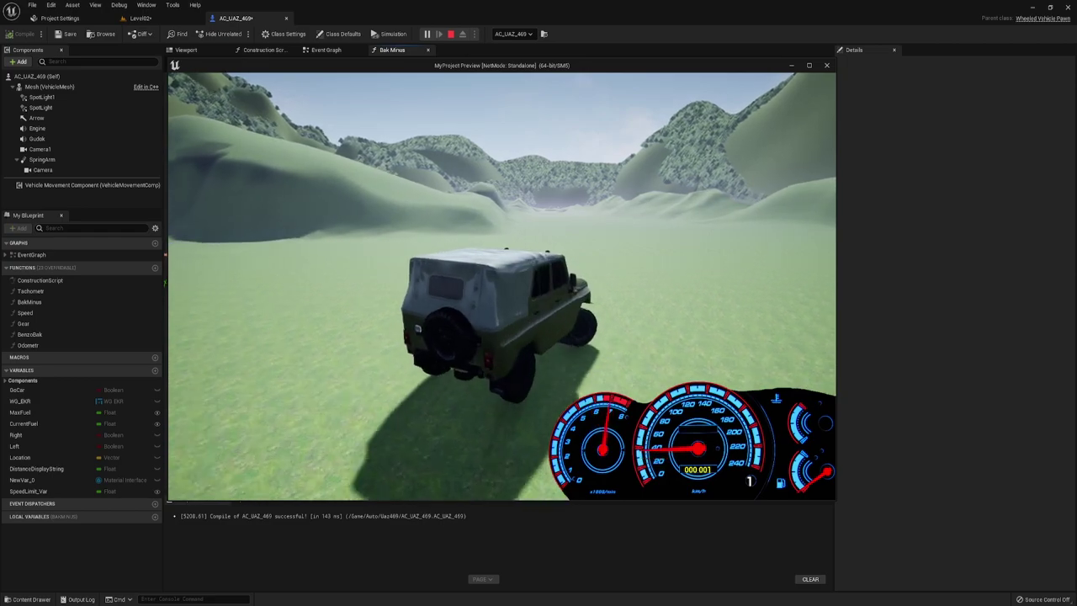
{"action": "key", "text": "a"}
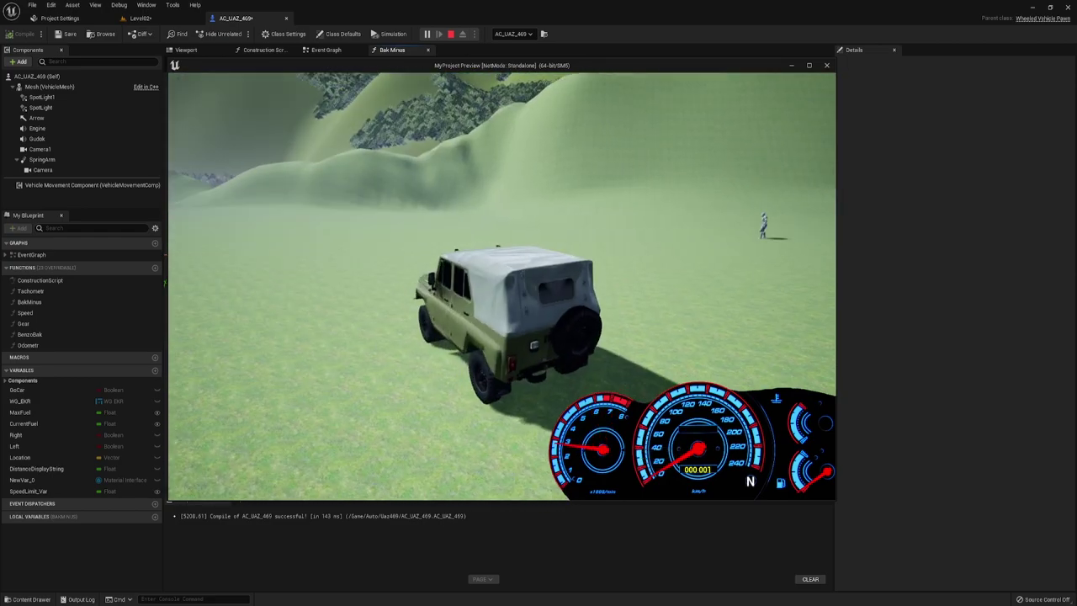
Step: Stop the test session and bring the whole Bak Minus function into view
{"action": "key", "text": "Escape"}
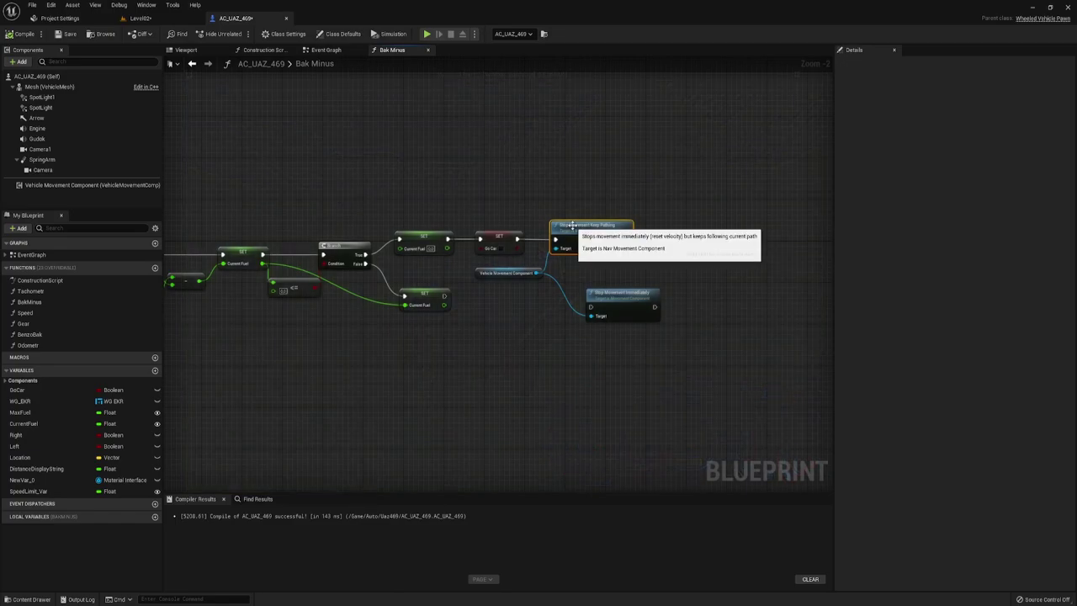
{"action": "scroll", "coordinate": [458, 198], "scroll_direction": "down", "scroll_amount": 3}
{"action": "mouse_move", "coordinate": [458, 198]}
{"action": "right_mouse_down"}
{"action": "mouse_move", "coordinate": [600, 248]}
{"action": "mouse_move", "coordinate": [447, 200]}
{"action": "right_mouse_up"}
{"action": "scroll", "coordinate": [600, 248], "scroll_direction": "up", "scroll_amount": 2}
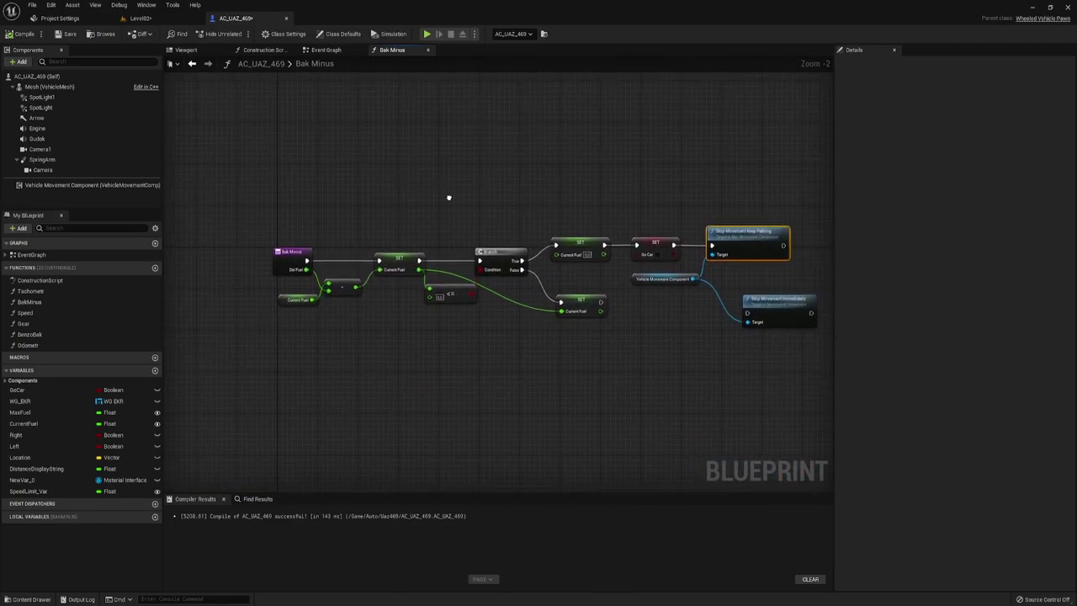
Step: Review the Event Graph's BeginPlay timers, then open Benzo Bak and select its Bak Minus call
{"action": "left_click", "coordinate": [326, 50]}
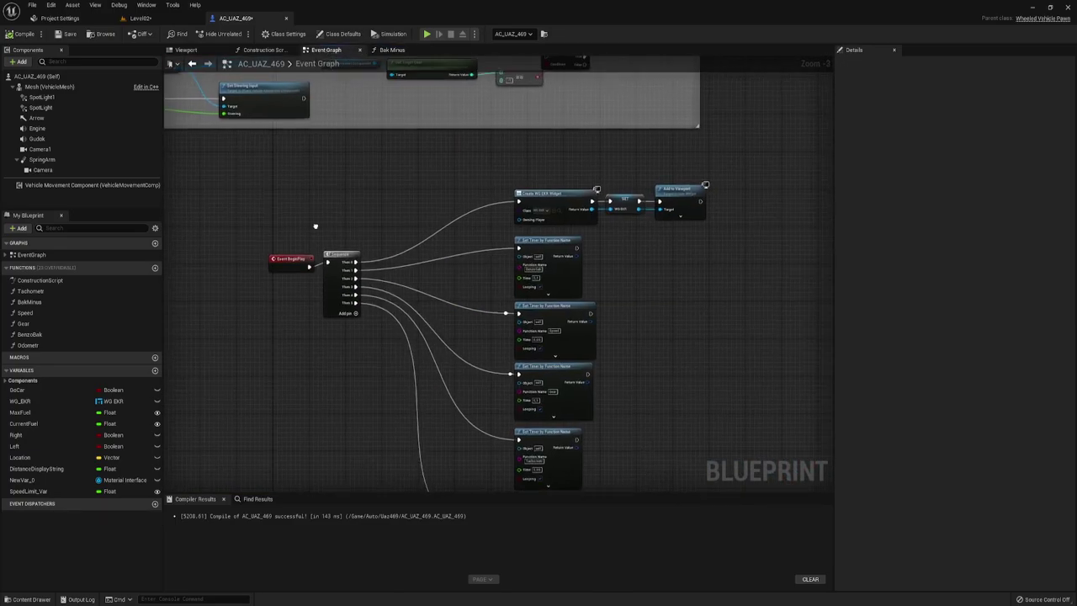
{"action": "mouse_move", "coordinate": [340, 200]}
{"action": "right_mouse_down"}
{"action": "mouse_move", "coordinate": [430, 345]}
{"action": "mouse_move", "coordinate": [482, 245]}
{"action": "right_mouse_up"}
{"action": "scroll", "coordinate": [482, 245], "scroll_direction": "up", "scroll_amount": 1}
{"action": "scroll", "coordinate": [482, 245], "scroll_direction": "up", "scroll_amount": 1}
{"action": "right_click_drag", "start_coordinate": [640, 287], "coordinate": [531, 241]}
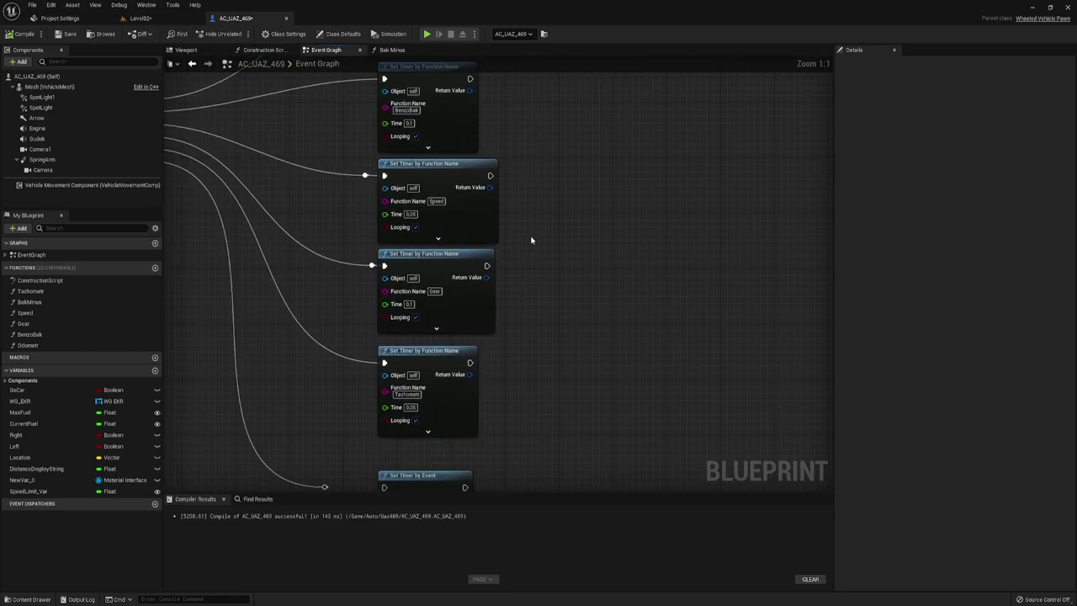
{"action": "right_click_drag", "start_coordinate": [552, 115], "coordinate": [541, 233]}
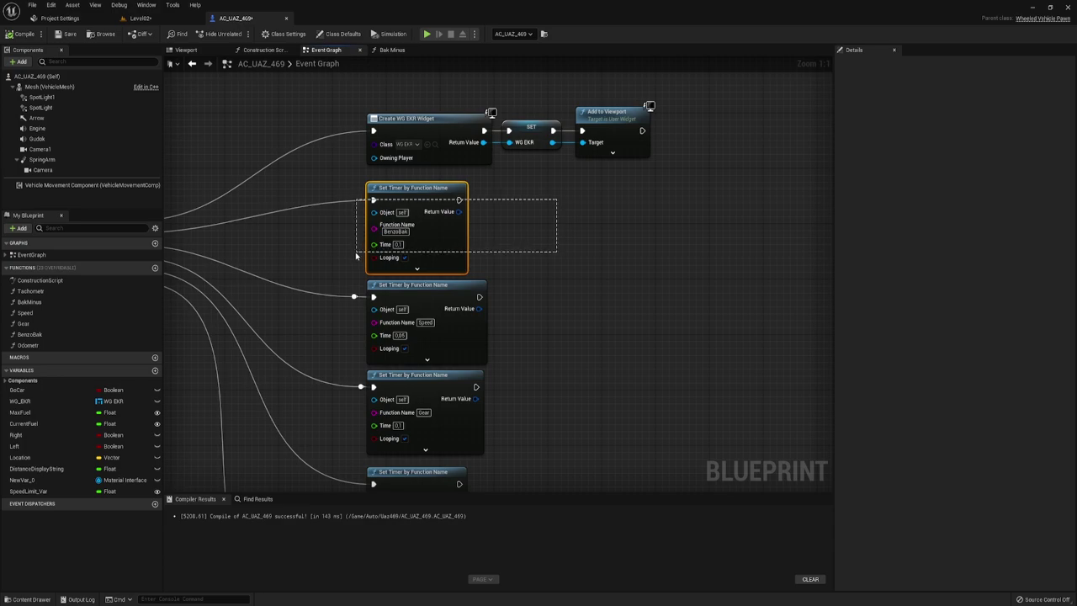
{"action": "left_click_drag", "start_coordinate": [510, 218], "coordinate": [367, 240]}
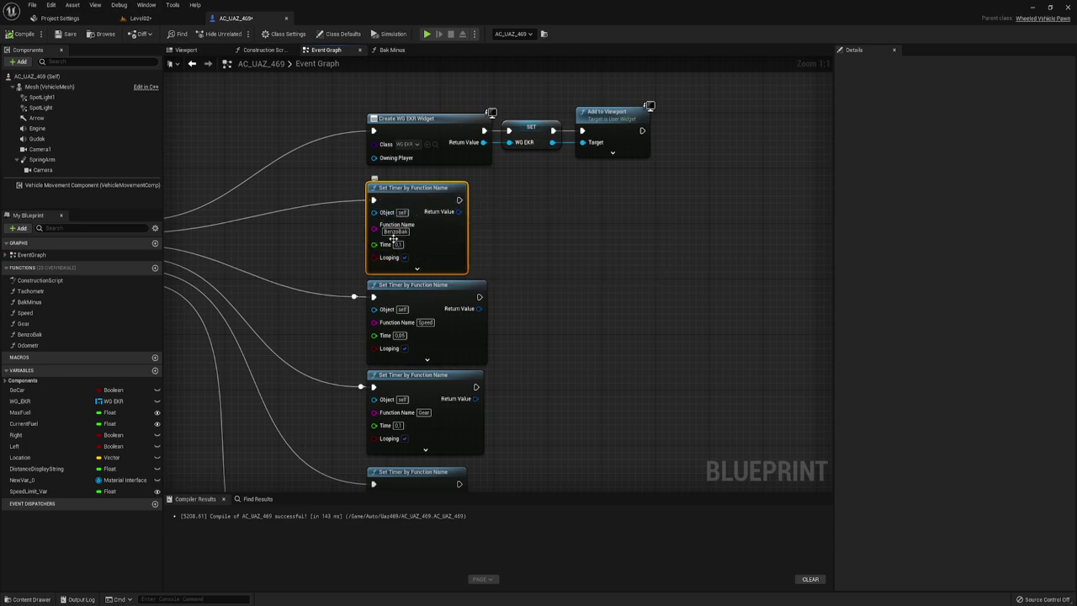
{"action": "double_click", "coordinate": [27, 335]}
{"action": "mouse_move", "coordinate": [409, 182]}
{"action": "left_mouse_down"}
{"action": "mouse_move", "coordinate": [518, 336]}
{"action": "mouse_move", "coordinate": [514, 329]}
{"action": "left_mouse_up"}
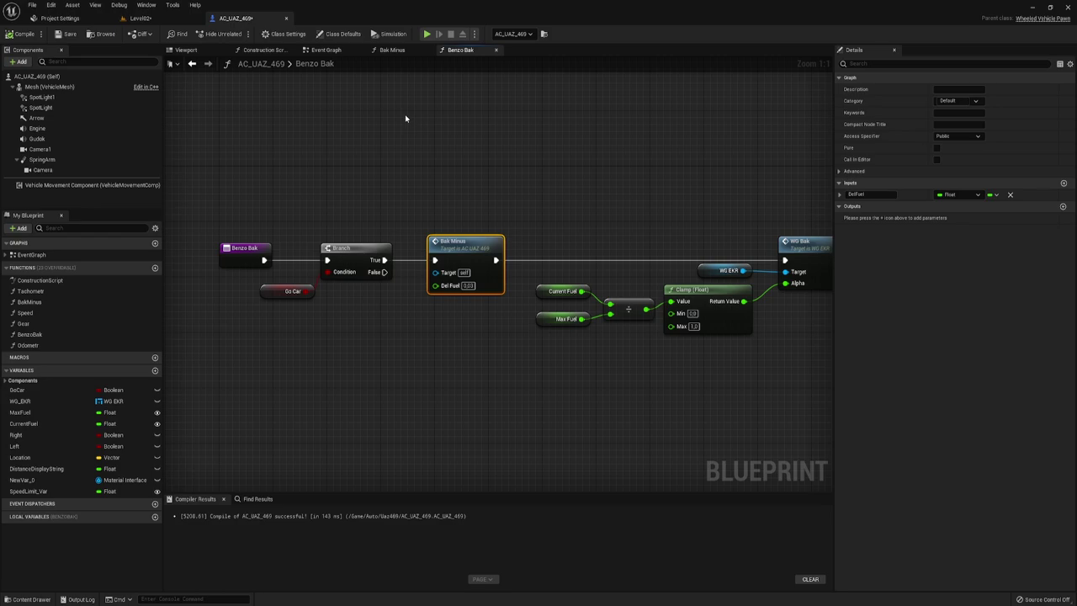
Step: Return to Bak Minus, zoom in and select the stop-movement nodes and component getter
{"action": "left_click", "coordinate": [397, 51]}
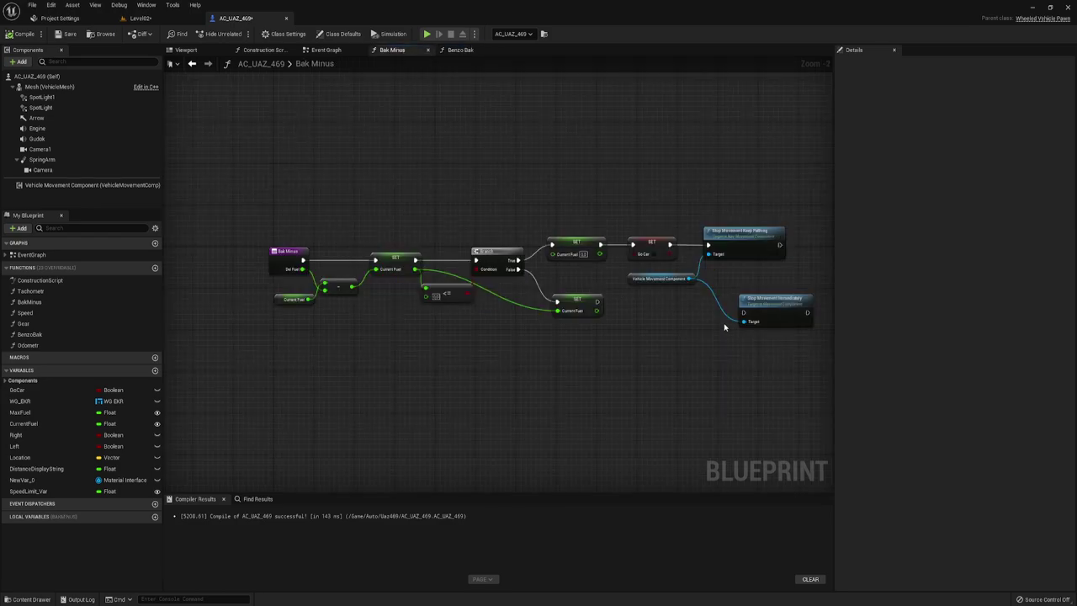
{"action": "right_click_drag", "start_coordinate": [724, 327], "coordinate": [577, 329]}
{"action": "scroll", "coordinate": [537, 278], "scroll_direction": "up", "scroll_amount": 2}
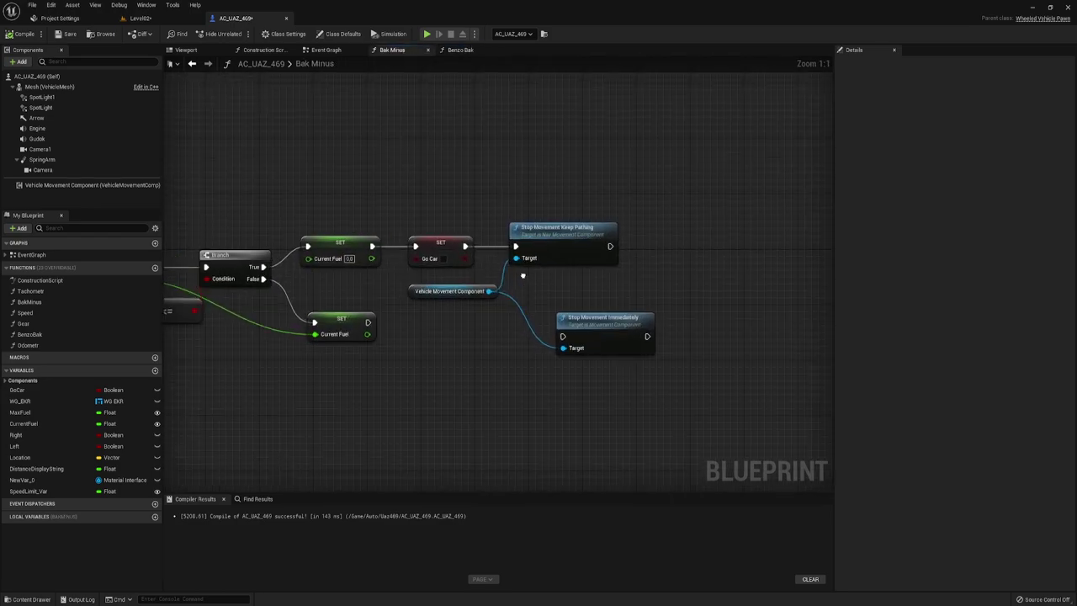
{"action": "left_click_drag", "start_coordinate": [482, 183], "coordinate": [535, 392]}
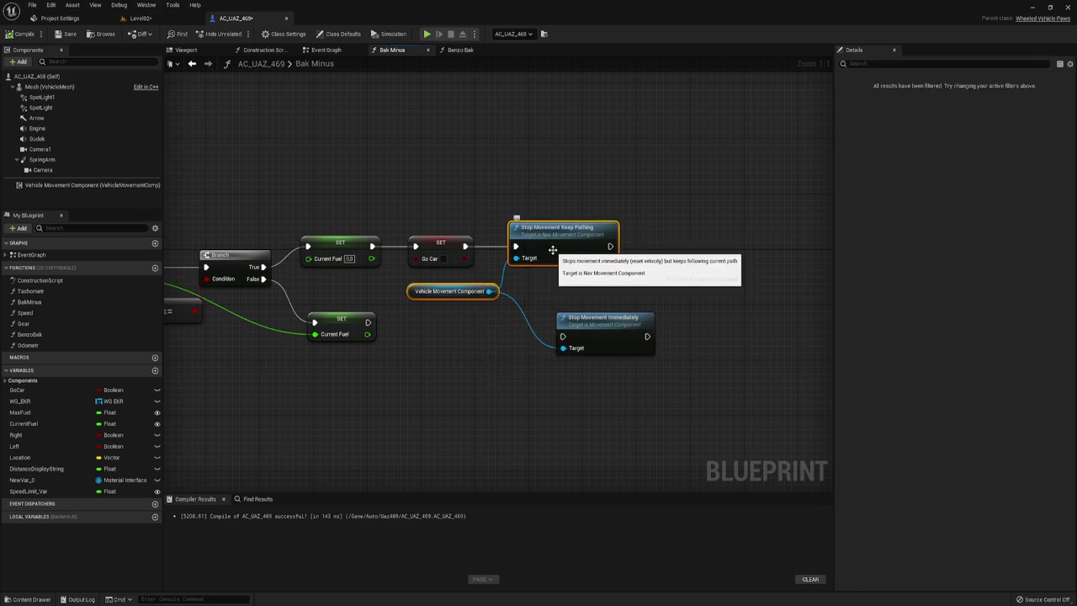
{"action": "left_click_drag", "start_coordinate": [576, 290], "coordinate": [671, 382]}
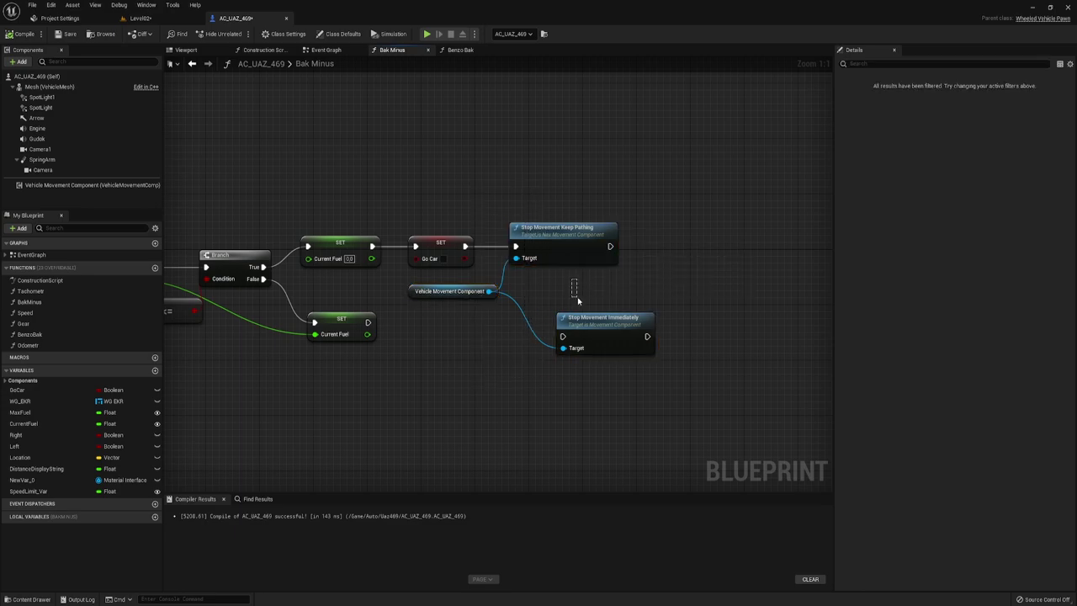
{"action": "left_click_drag", "start_coordinate": [603, 314], "coordinate": [584, 348]}
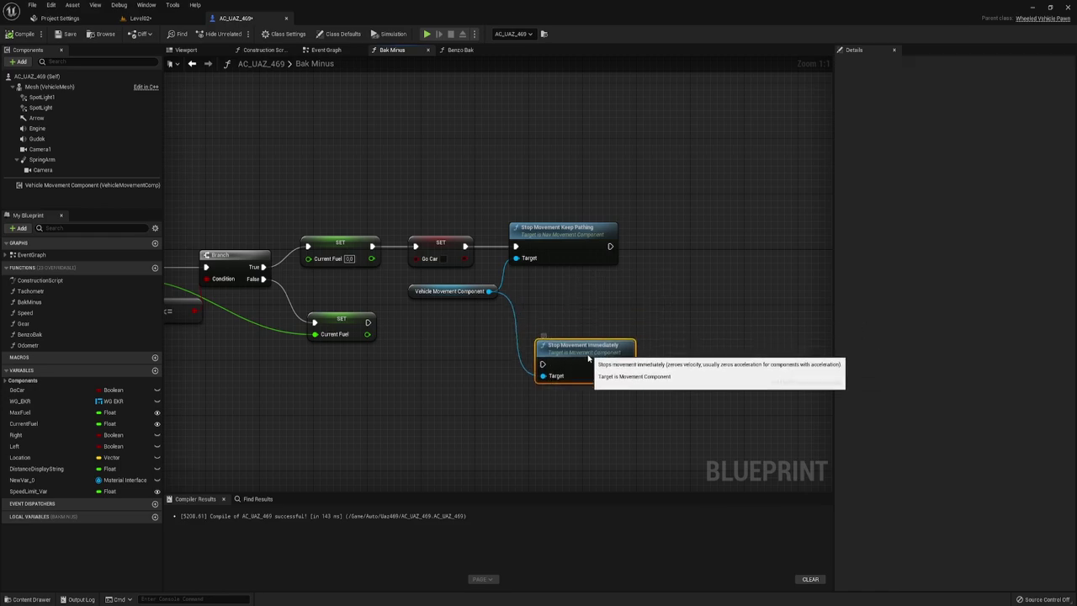
{"action": "left_click_drag", "start_coordinate": [481, 180], "coordinate": [552, 290]}
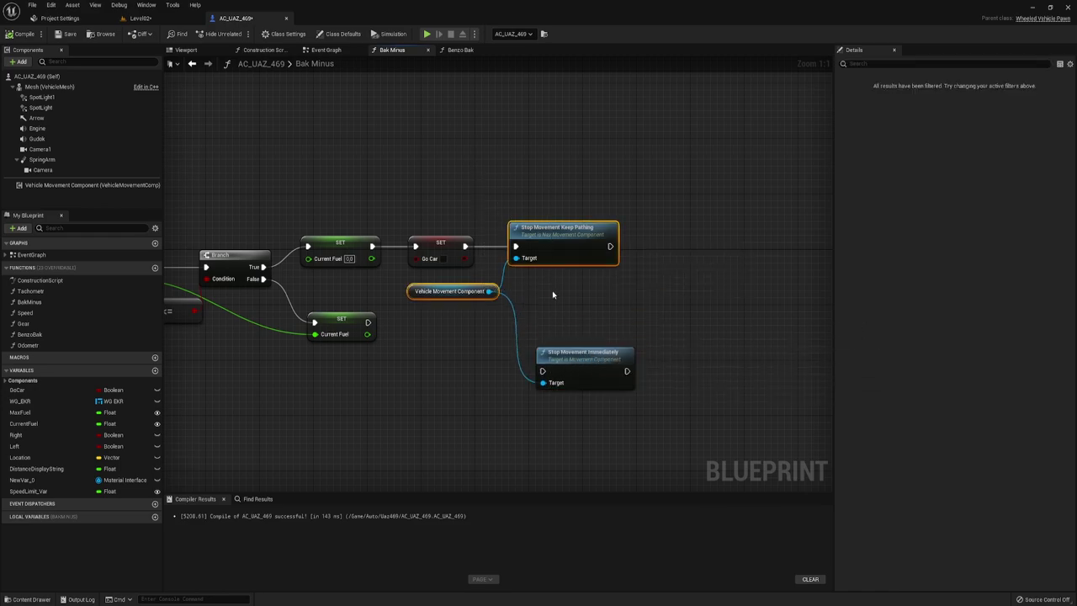
{"action": "left_click", "coordinate": [573, 285]}
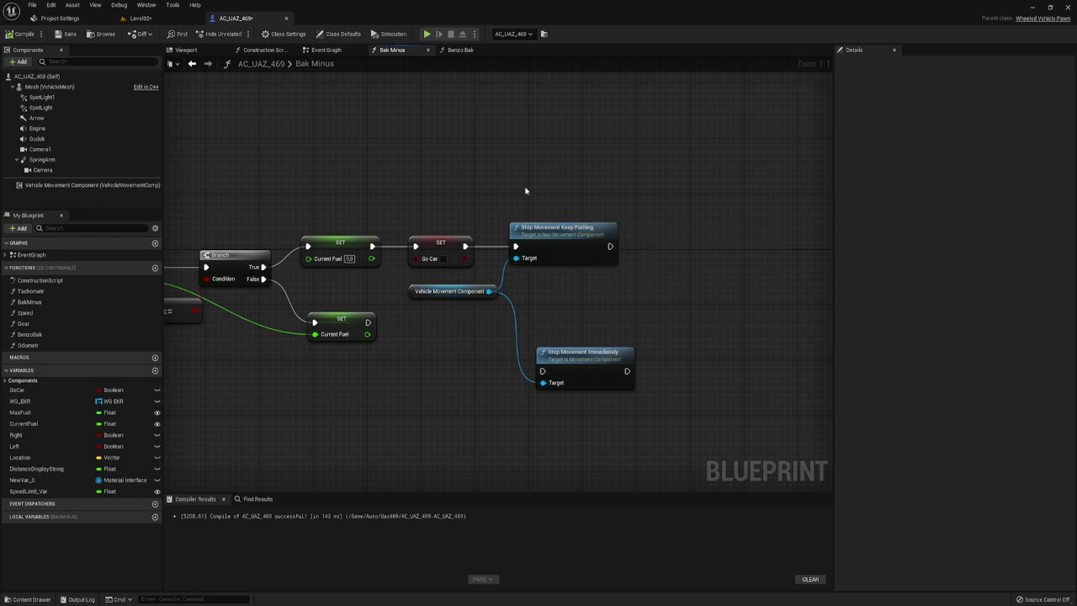
Step: Move all three stop-movement nodes aside together and reselect them for removal
{"action": "left_click_drag", "start_coordinate": [485, 201], "coordinate": [589, 299]}
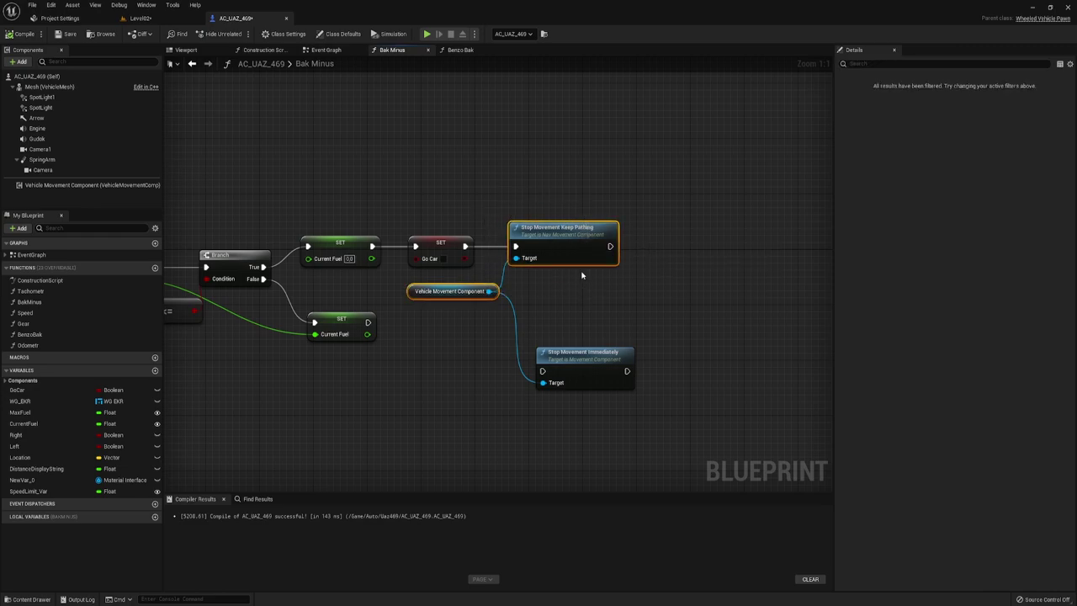
{"action": "left_click", "coordinate": [571, 251]}
{"action": "left_click_drag", "start_coordinate": [497, 205], "coordinate": [637, 383]}
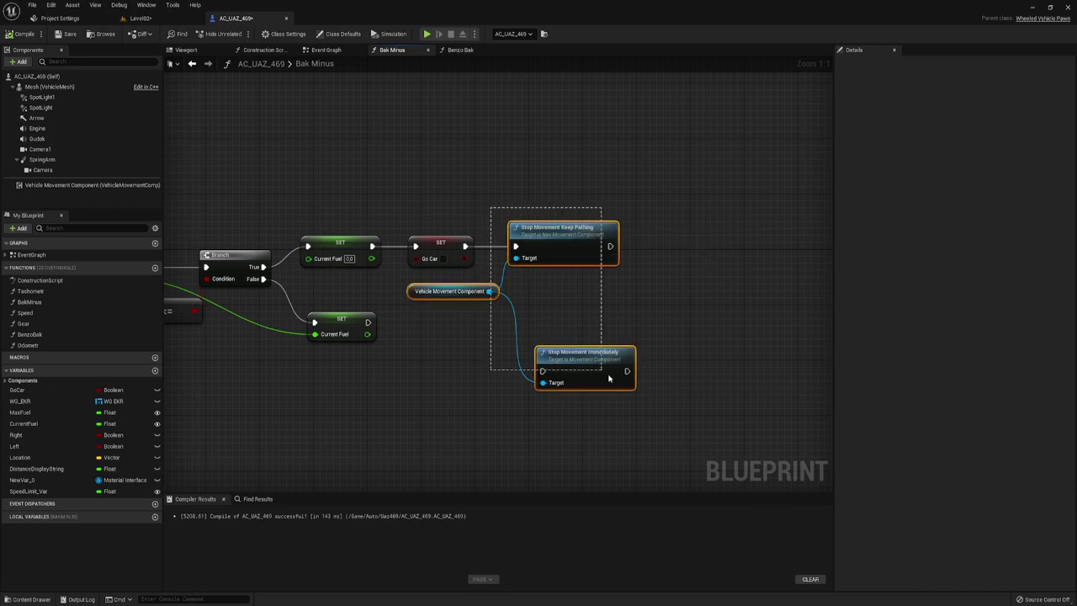
{"action": "left_click_drag", "start_coordinate": [565, 224], "coordinate": [639, 301]}
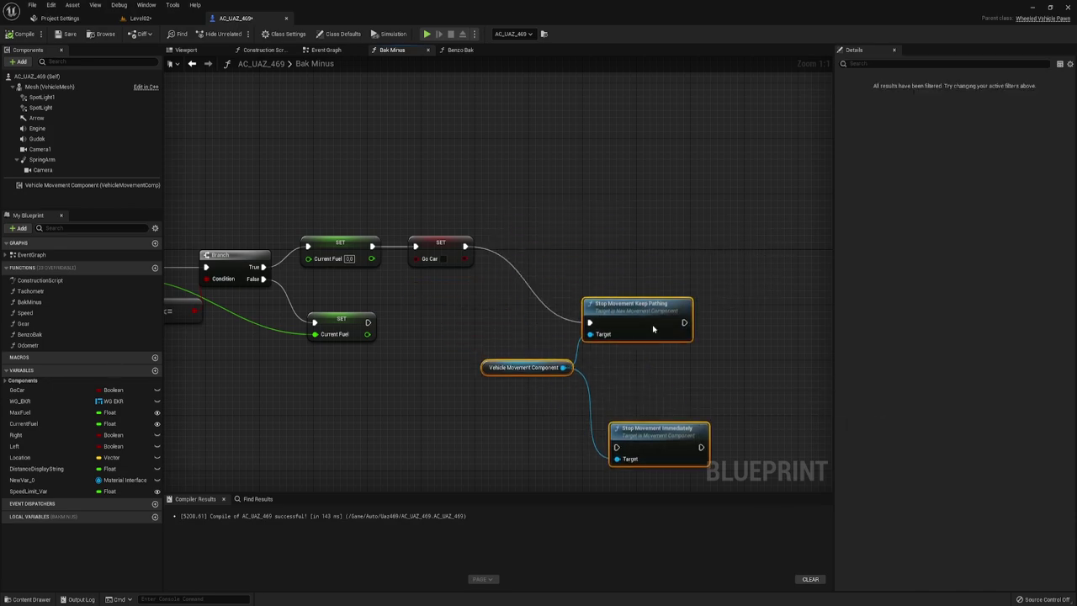
{"action": "left_click", "coordinate": [521, 273]}
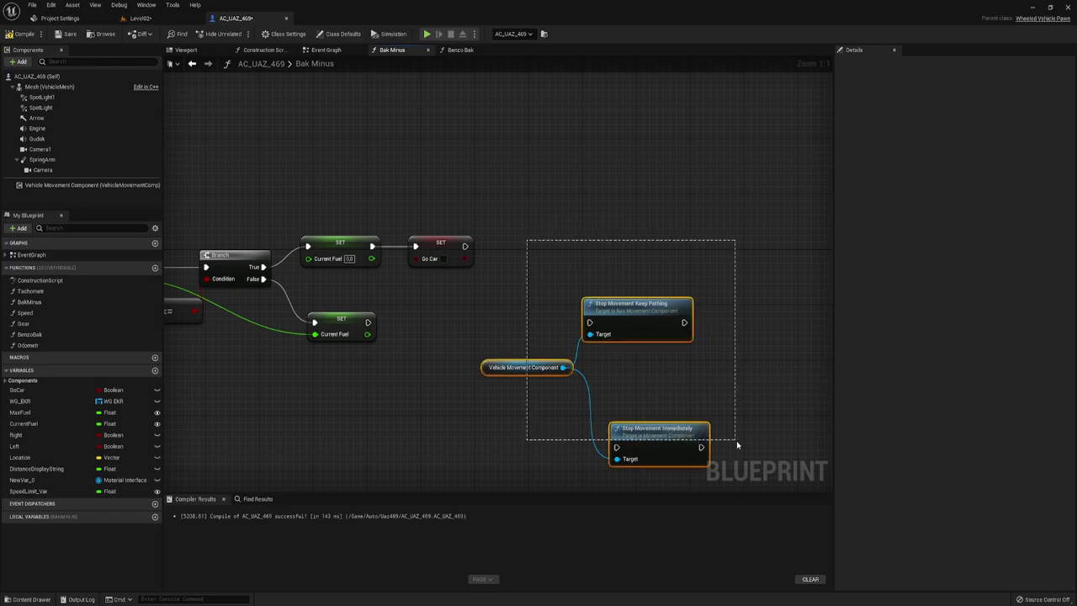
{"action": "left_click_drag", "start_coordinate": [527, 240], "coordinate": [723, 463]}
{"action": "left_click_drag", "start_coordinate": [662, 447], "coordinate": [645, 432]}
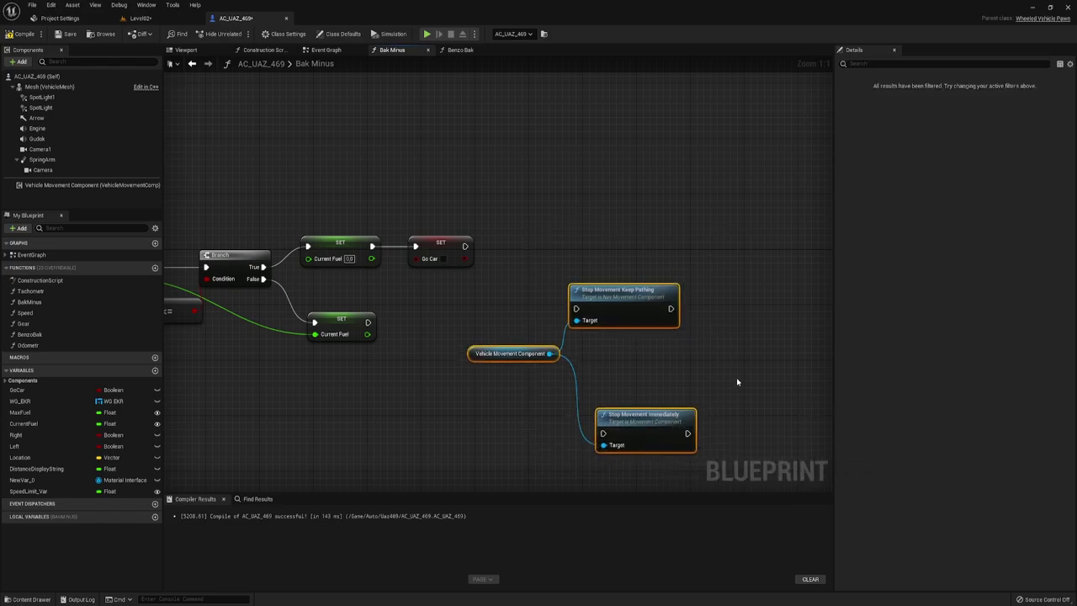
{"action": "left_click", "coordinate": [621, 356]}
{"action": "left_click_drag", "start_coordinate": [513, 262], "coordinate": [665, 459]}
Step: Delete the stop-movement nodes and add Decrease Throttle Input on the Vehicle Movement Component
{"action": "key", "text": "Delete"}
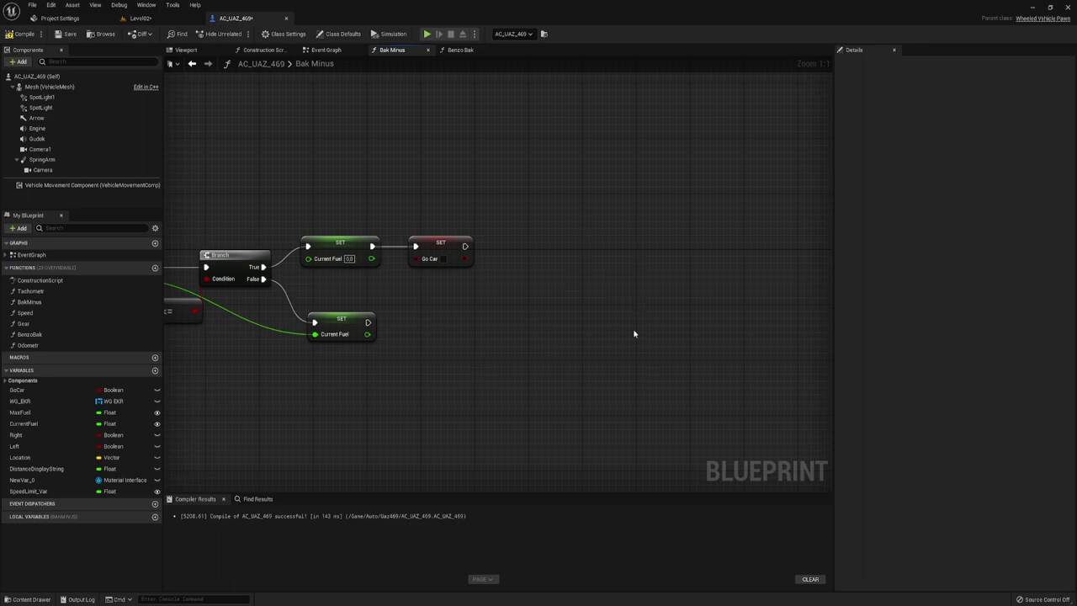
{"action": "left_click_drag", "start_coordinate": [68, 184], "coordinate": [421, 292]}
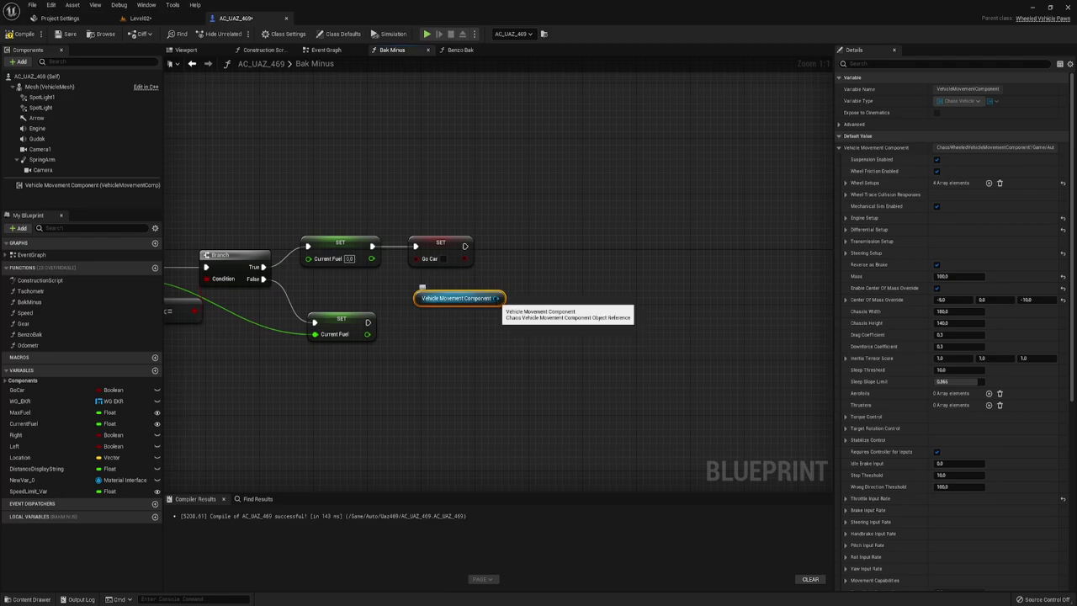
{"action": "left_click_drag", "start_coordinate": [497, 298], "coordinate": [543, 202]}
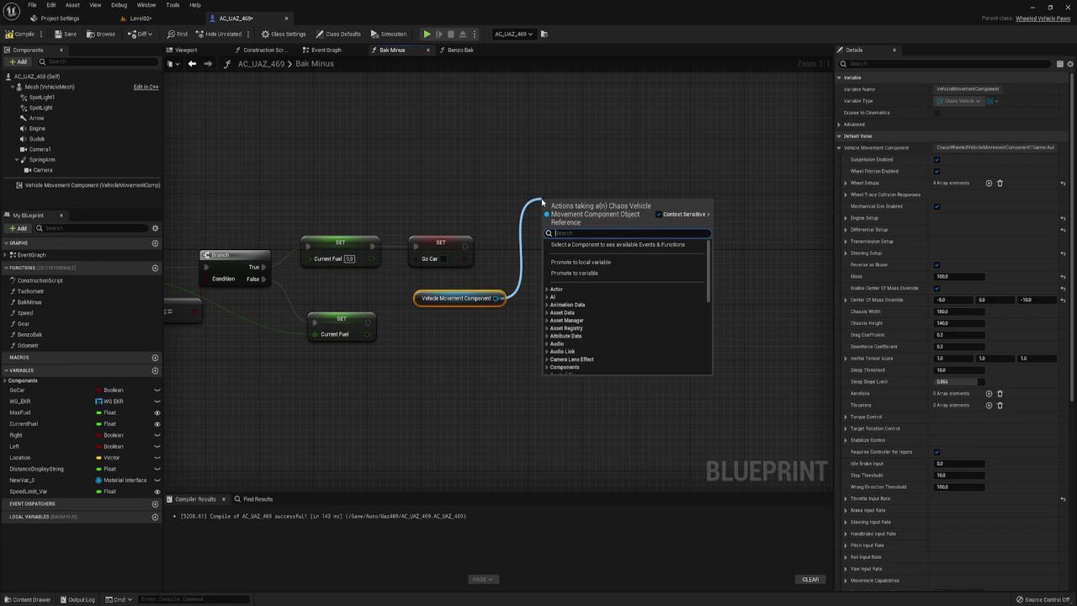
{"action": "type", "text": "set"}
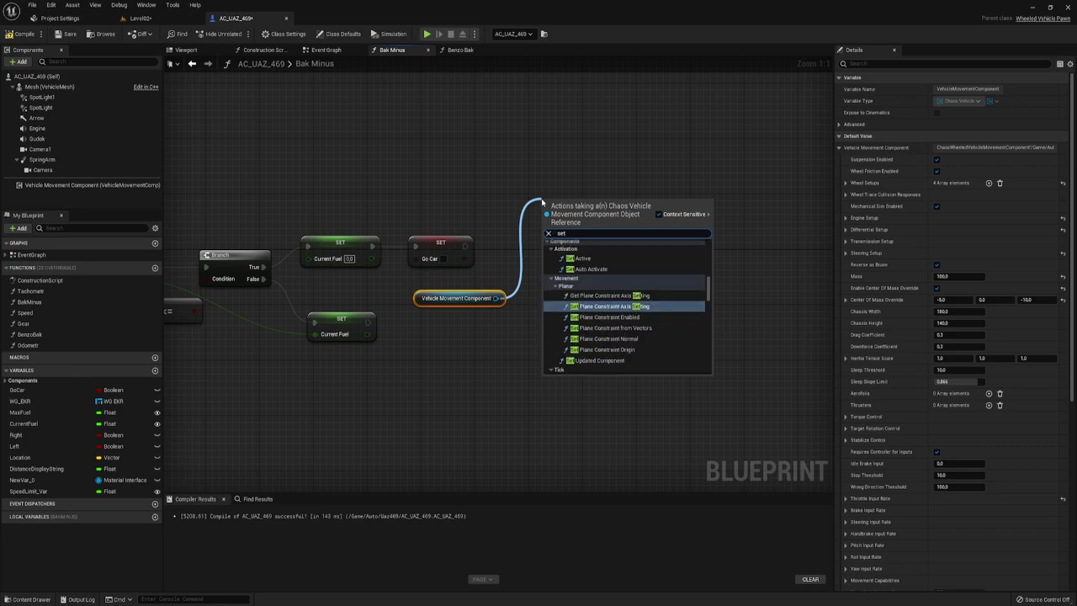
{"action": "type", "text": " d"}
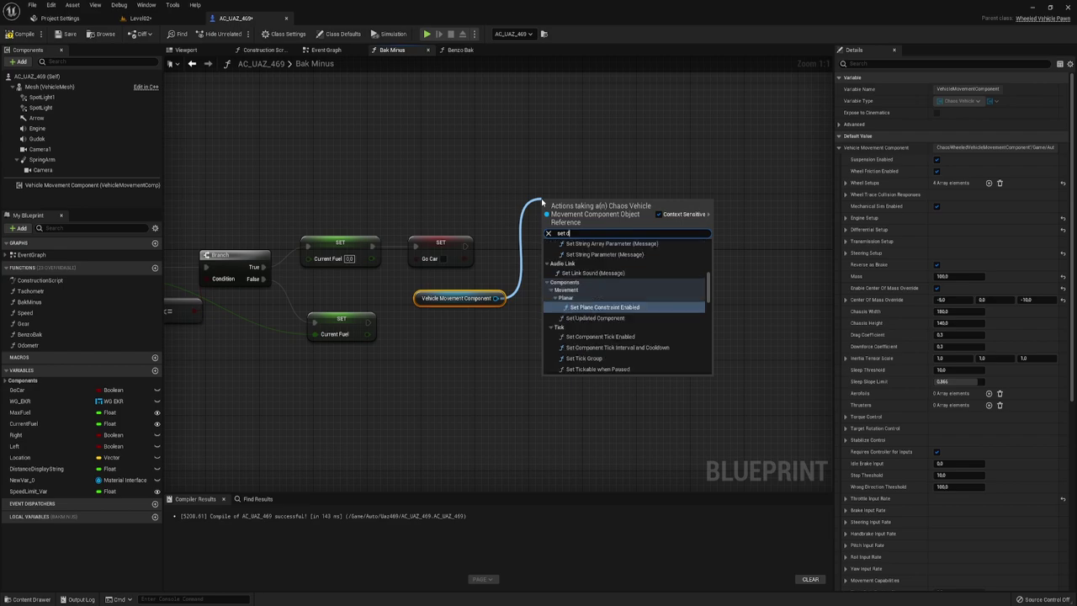
{"action": "type", "text": "e"}
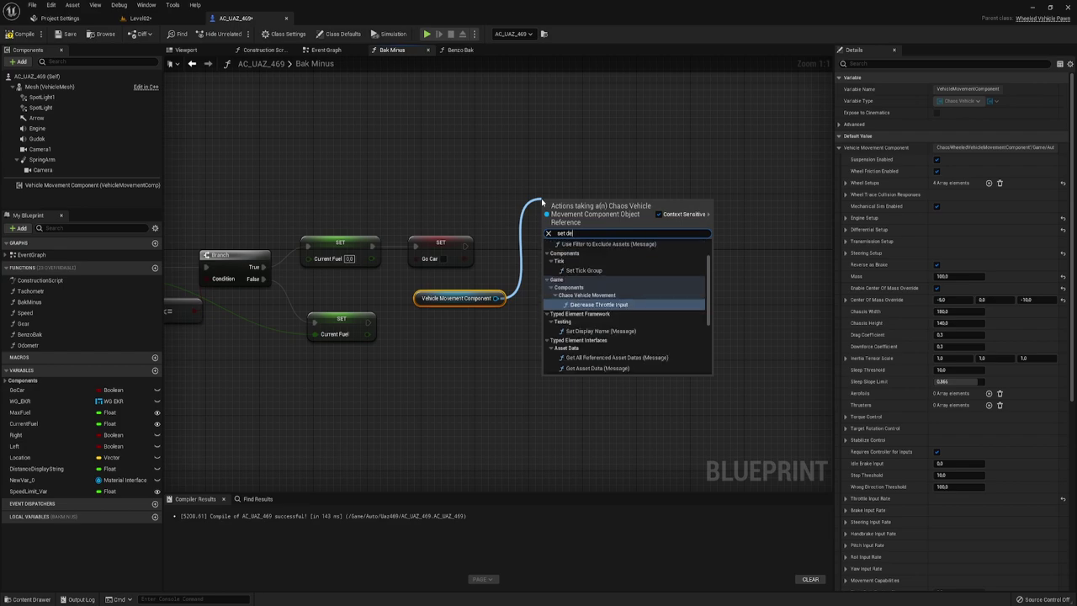
{"action": "left_click", "coordinate": [601, 306]}
{"action": "left_click_drag", "start_coordinate": [596, 230], "coordinate": [575, 251]}
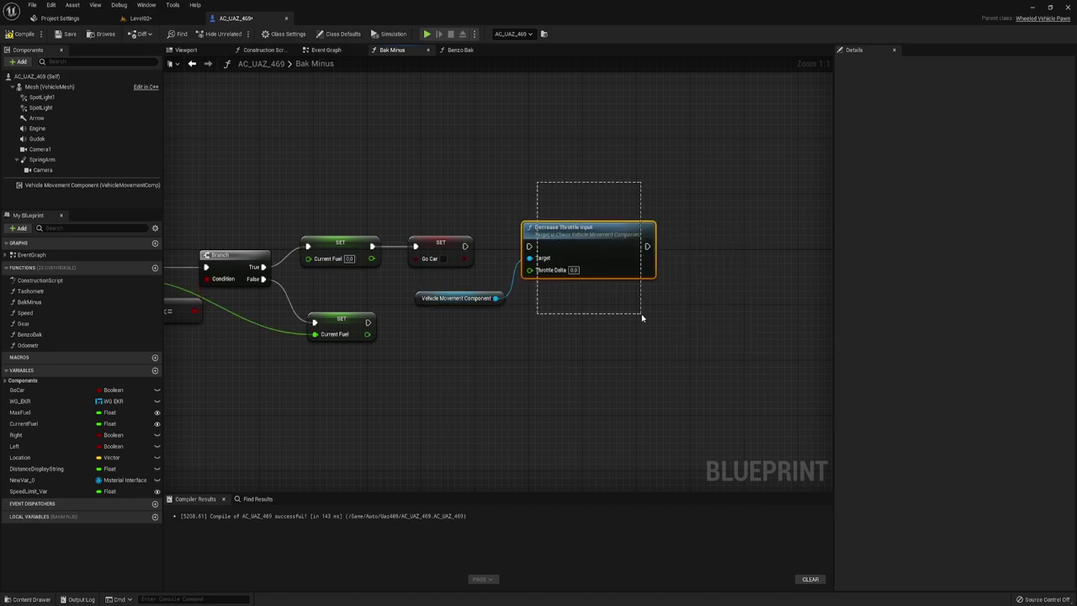
Step: Position Decrease Throttle Input and its component after SET Go Car, with Throttle Delta 1.0
{"action": "left_click_drag", "start_coordinate": [642, 317], "coordinate": [626, 308]}
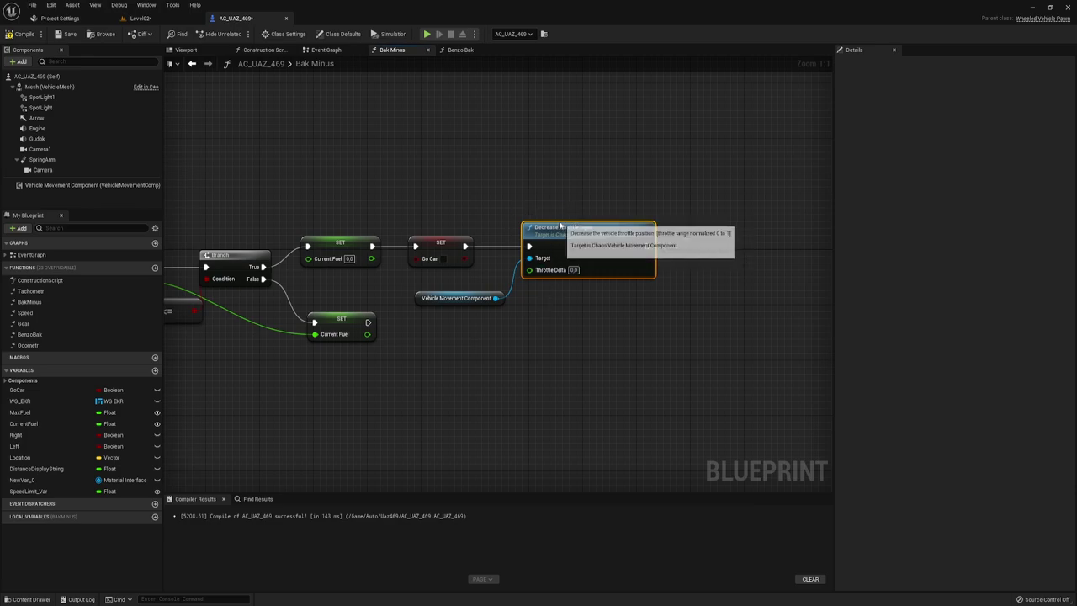
{"action": "mouse_move", "coordinate": [500, 195]}
{"action": "left_mouse_down"}
{"action": "mouse_move", "coordinate": [603, 327]}
{"action": "mouse_move", "coordinate": [627, 335]}
{"action": "mouse_move", "coordinate": [543, 175]}
{"action": "mouse_move", "coordinate": [526, 181]}
{"action": "left_mouse_up"}
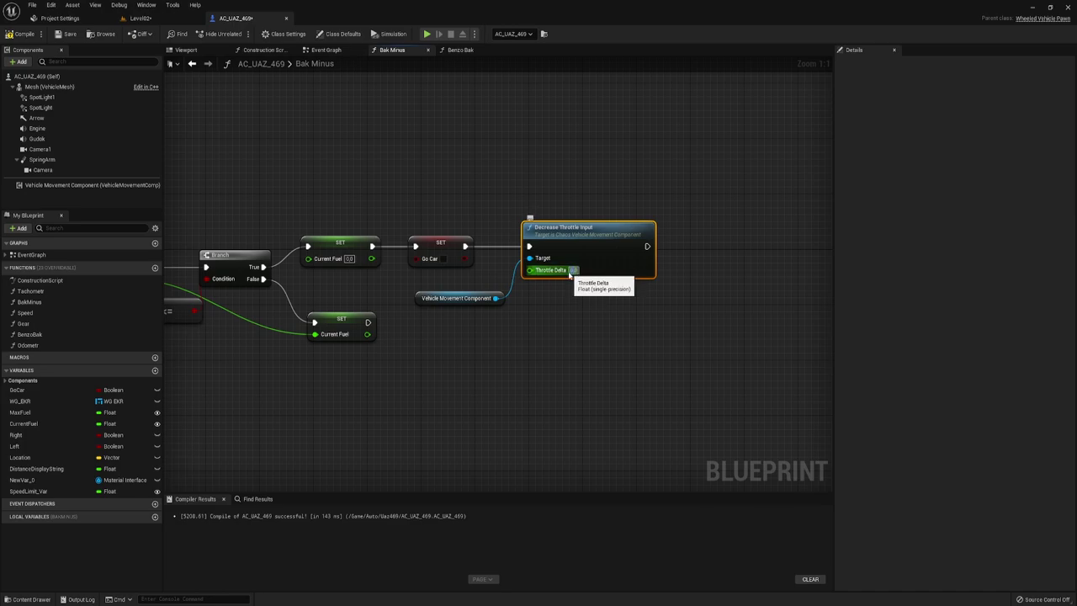
{"action": "type", "text": "1"}
{"action": "left_click", "coordinate": [574, 297]}
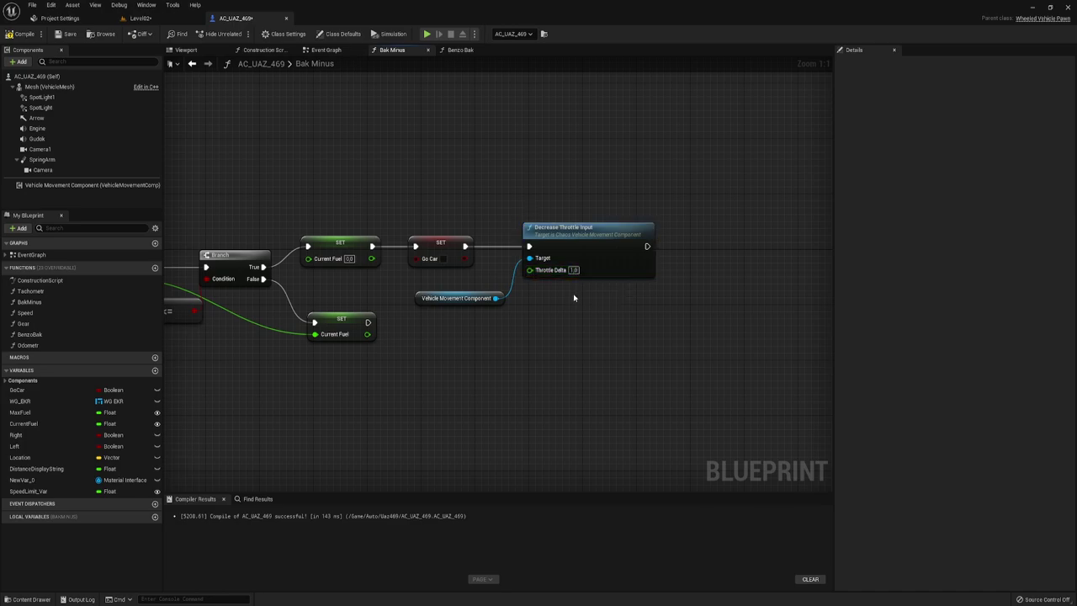
{"action": "left_click_drag", "start_coordinate": [484, 320], "coordinate": [657, 173]}
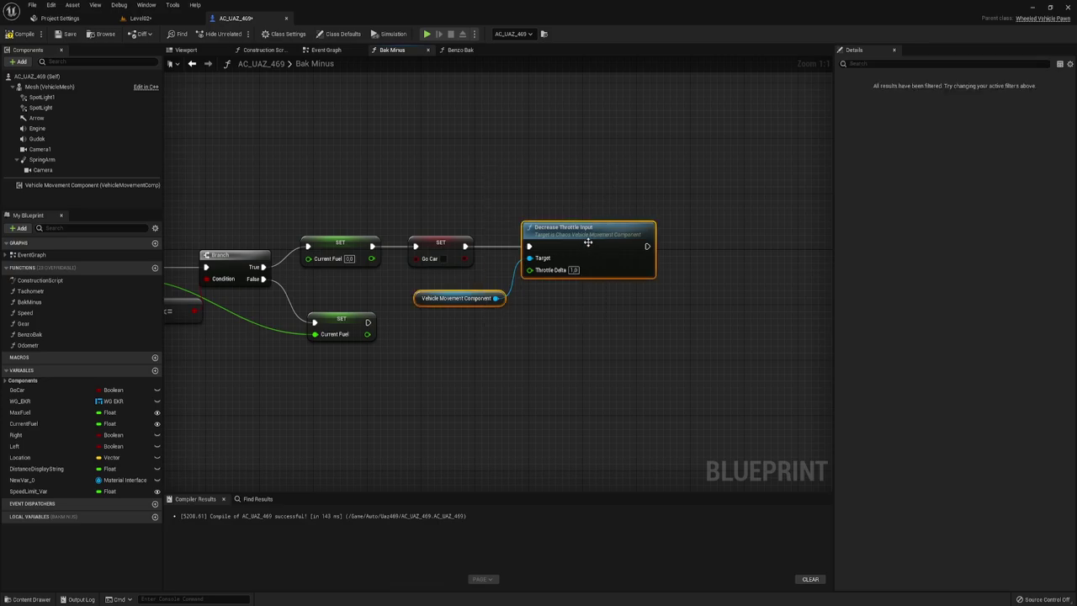
Step: Shift the two Bak Minus throttle nodes slightly right and compile the vehicle blueprint
{"action": "left_click_drag", "start_coordinate": [581, 229], "coordinate": [588, 229]}
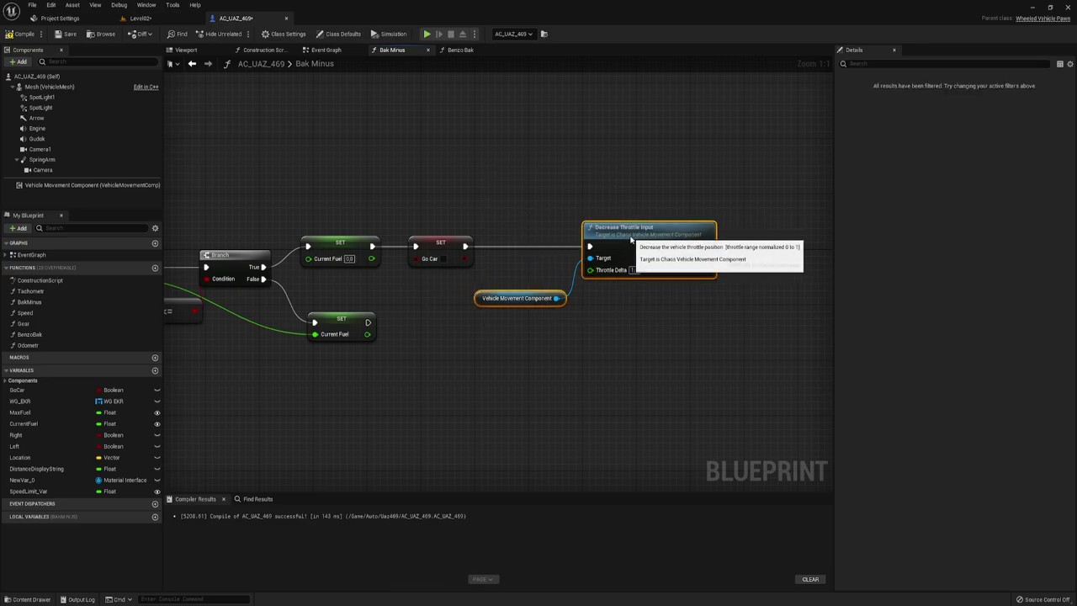
{"action": "left_click", "coordinate": [558, 319]}
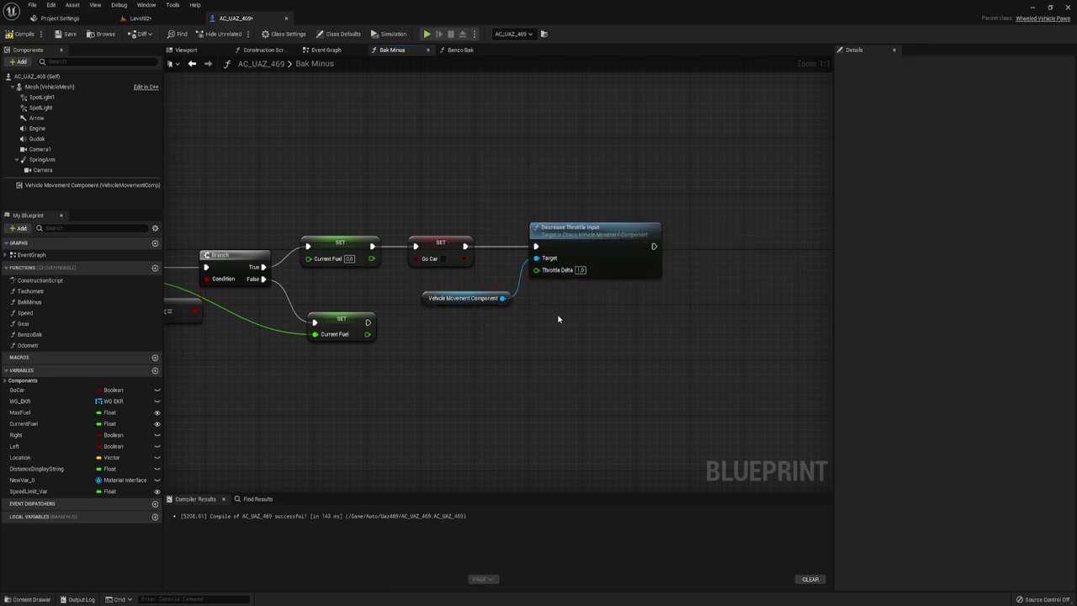
{"action": "left_click", "coordinate": [20, 33]}
Step: Test-drive the UAZ forward while turning right, then stop play
{"action": "left_click", "coordinate": [427, 34]}
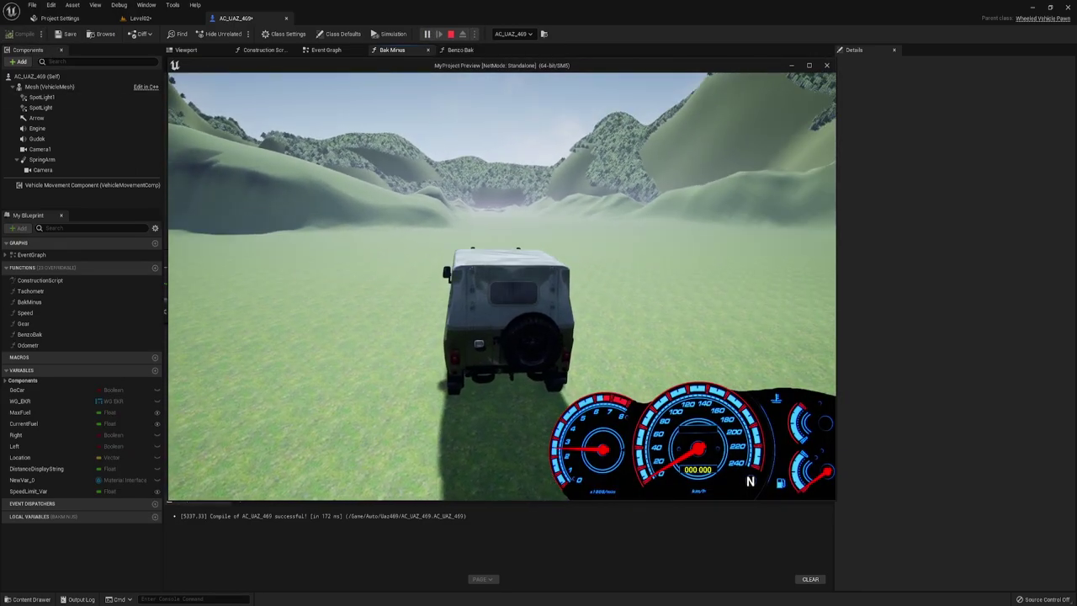
{"action": "key", "text": "w"}
{"action": "key", "text": "d"}
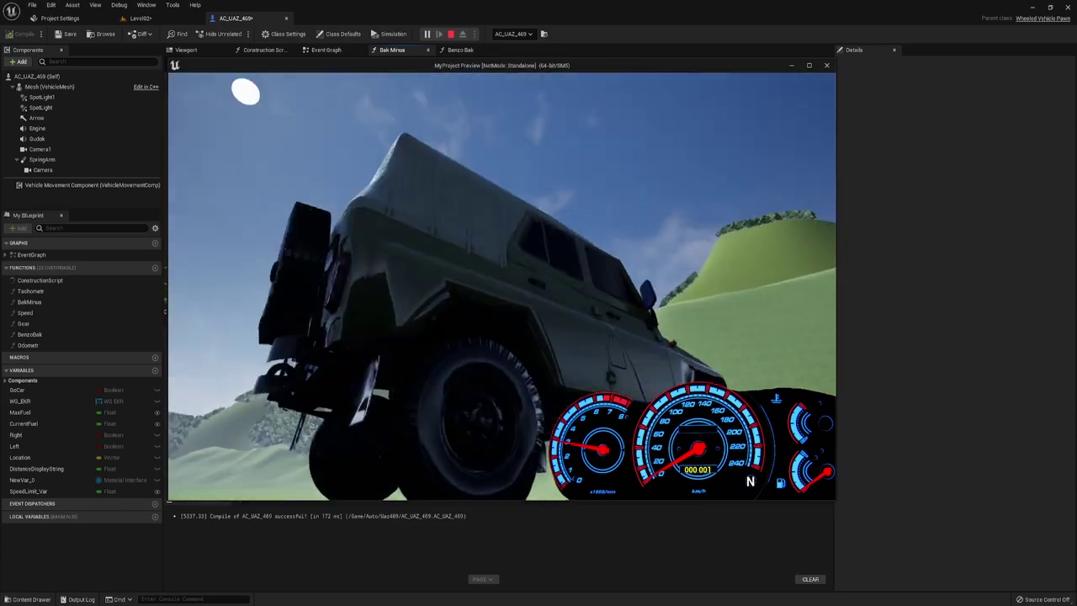
{"action": "key", "text": "Escape"}
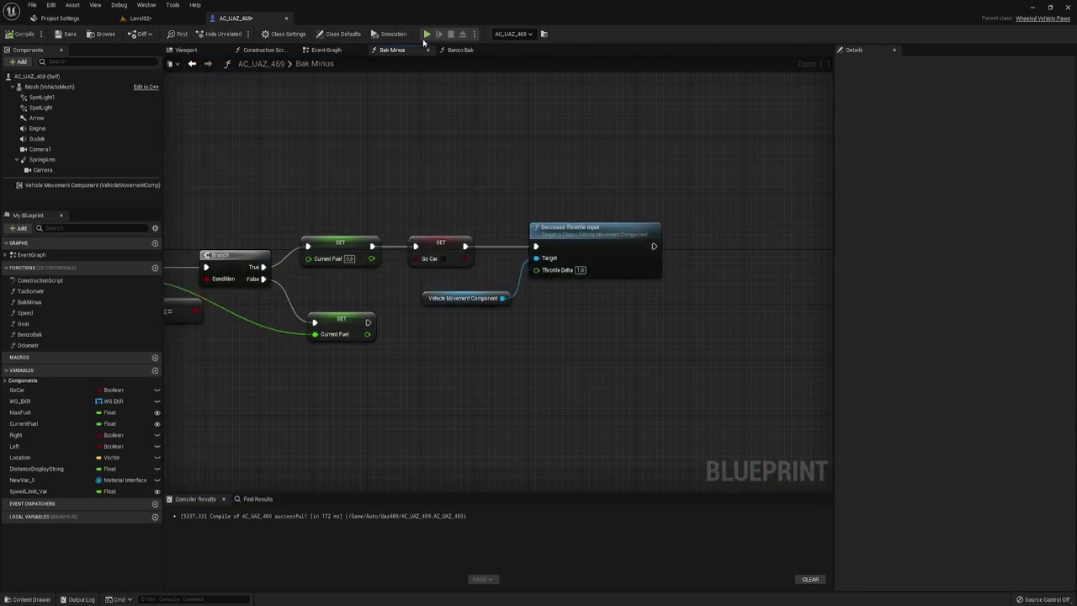
Step: Run a second test drive, accelerating and steering left before stopping the session
{"action": "left_click", "coordinate": [427, 35]}
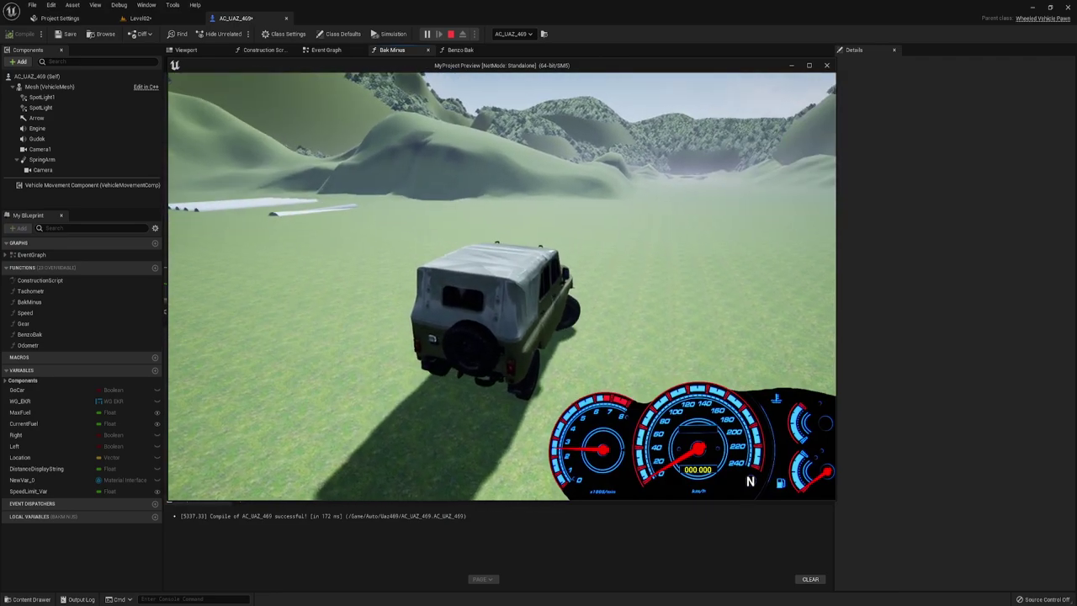
{"action": "key", "text": "w"}
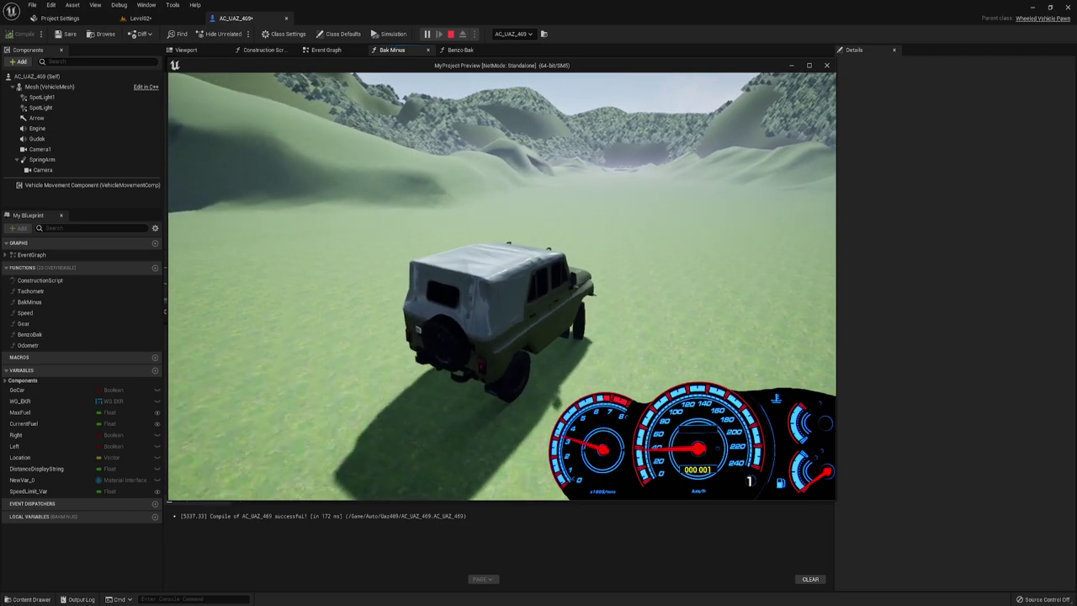
{"action": "key", "text": "a"}
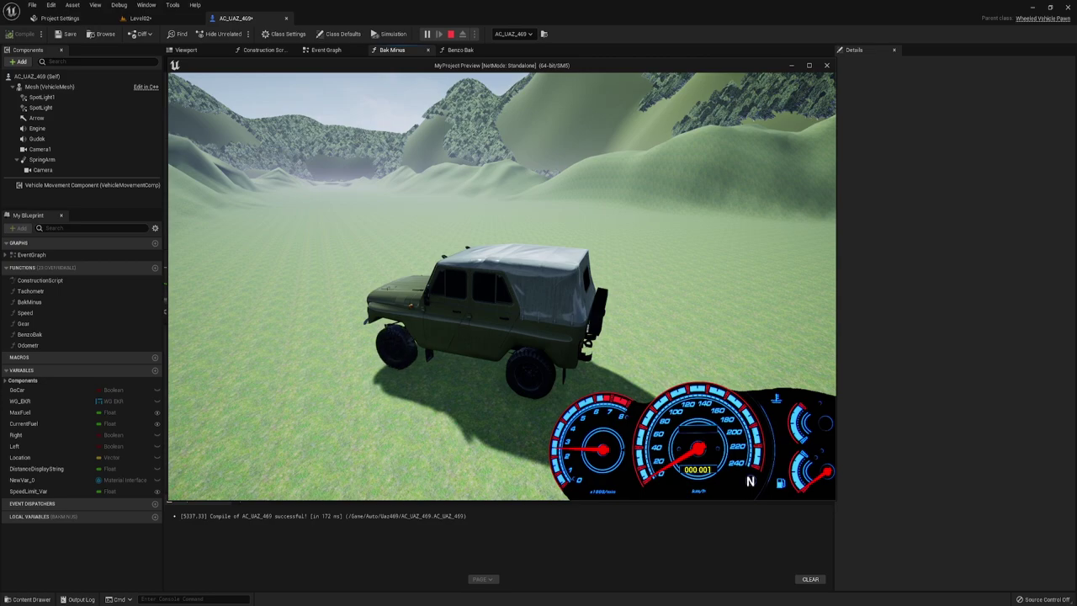
{"action": "key", "text": "Escape"}
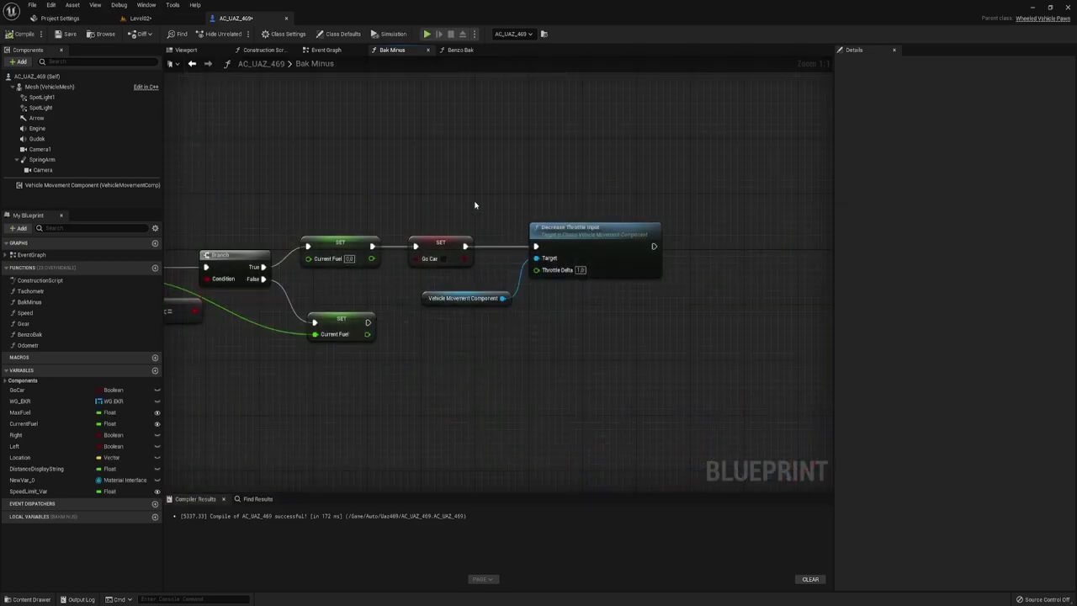
Step: Inspect the Decrease Throttle Input nodes and glance at the Event Graph before returning to Bak Minus
{"action": "left_click_drag", "start_coordinate": [475, 204], "coordinate": [610, 362]}
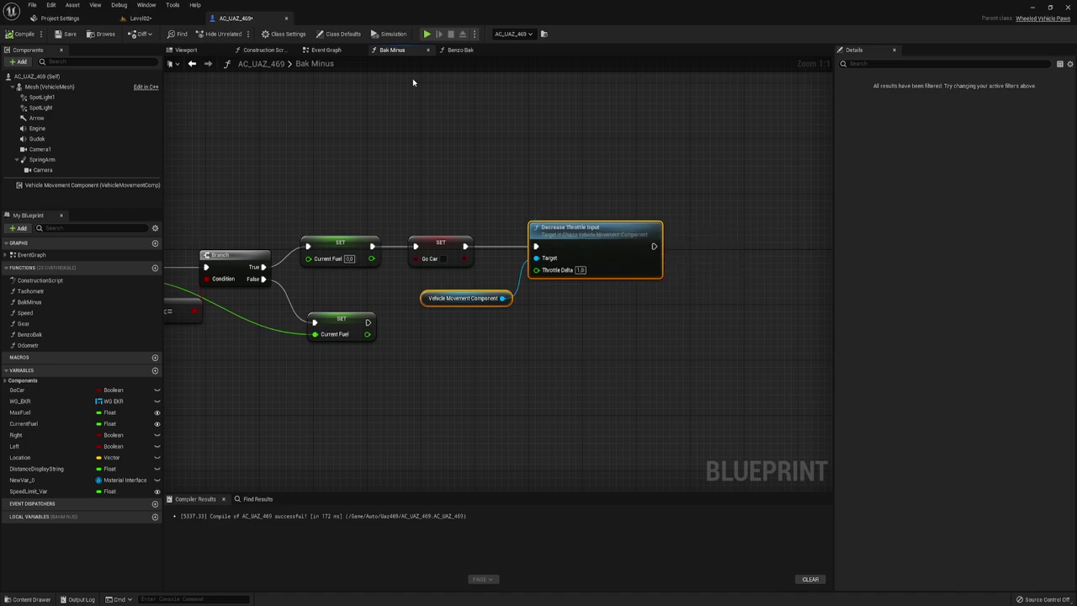
{"action": "left_click", "coordinate": [323, 51]}
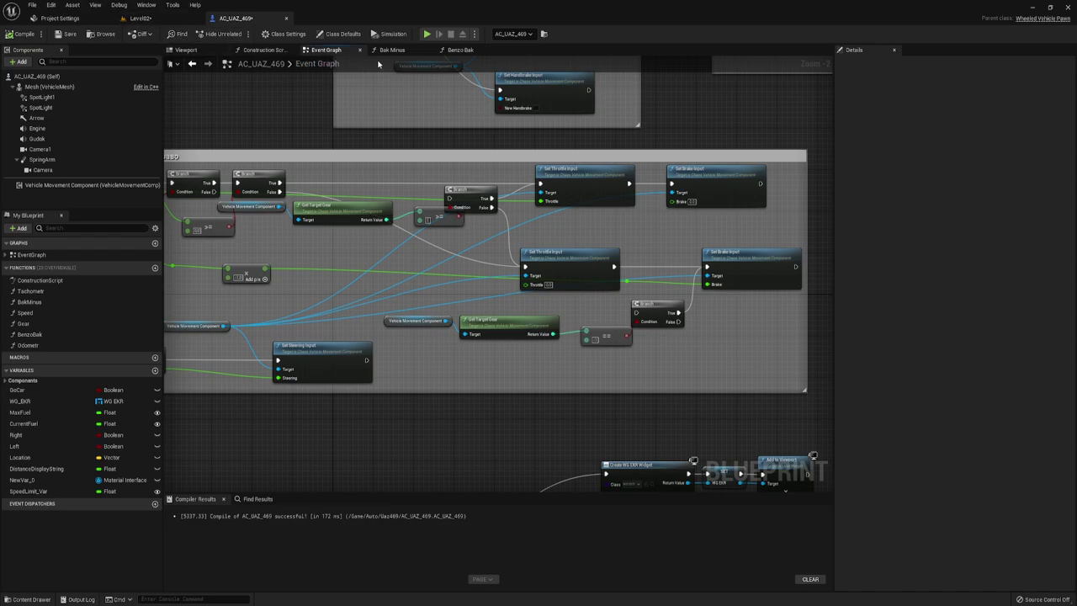
{"action": "left_click", "coordinate": [400, 52]}
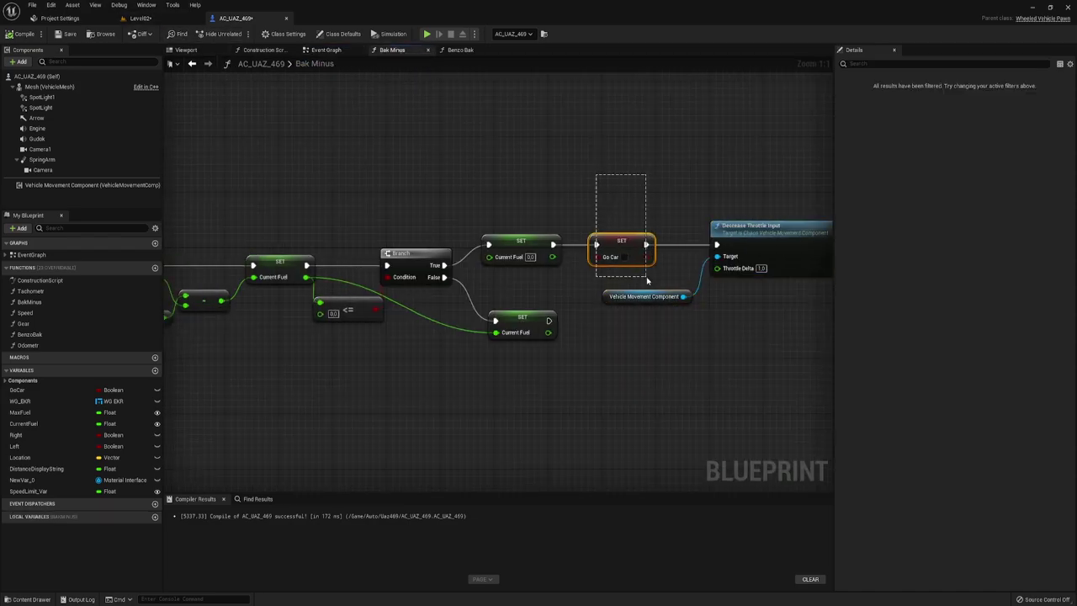
Step: Review the Go Car and Current Fuel SET, <= and Branch nodes, then launch a test drive
{"action": "left_click_drag", "start_coordinate": [648, 280], "coordinate": [661, 277]}
{"action": "scroll", "coordinate": [661, 277], "scroll_direction": "down", "scroll_amount": 3}
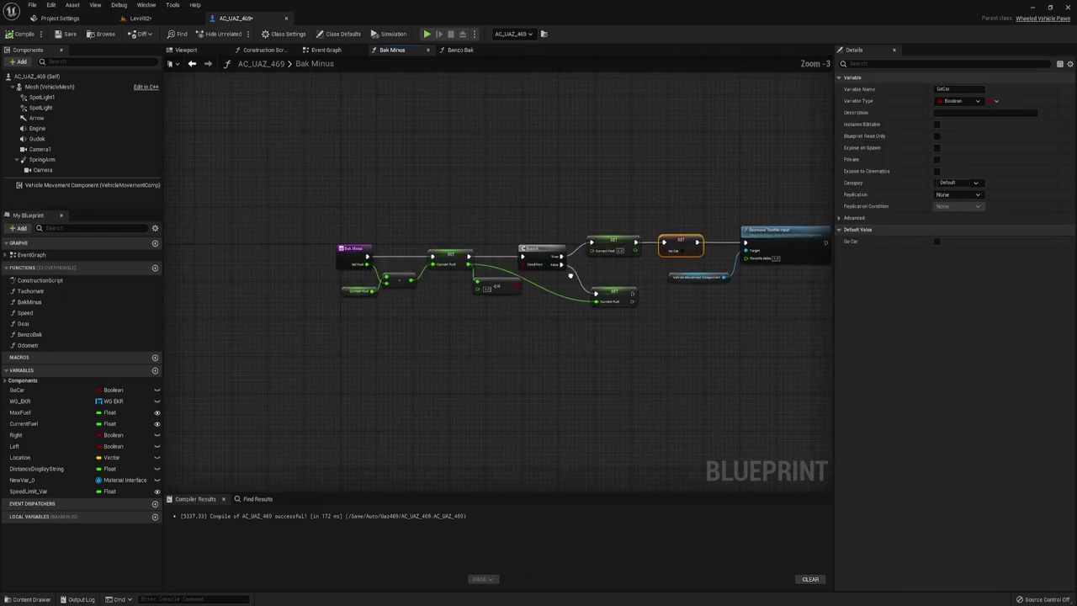
{"action": "scroll", "coordinate": [572, 271], "scroll_direction": "up", "scroll_amount": 3}
{"action": "left_click_drag", "start_coordinate": [345, 313], "coordinate": [477, 206]}
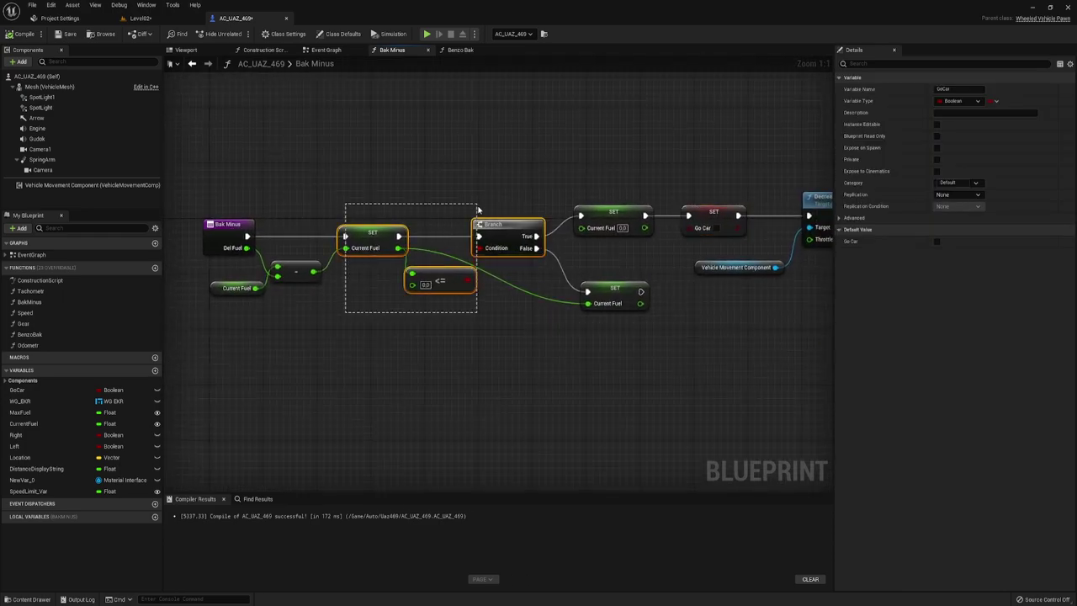
{"action": "left_click_drag", "start_coordinate": [389, 218], "coordinate": [388, 218]}
{"action": "right_click_drag", "start_coordinate": [659, 303], "coordinate": [455, 303]}
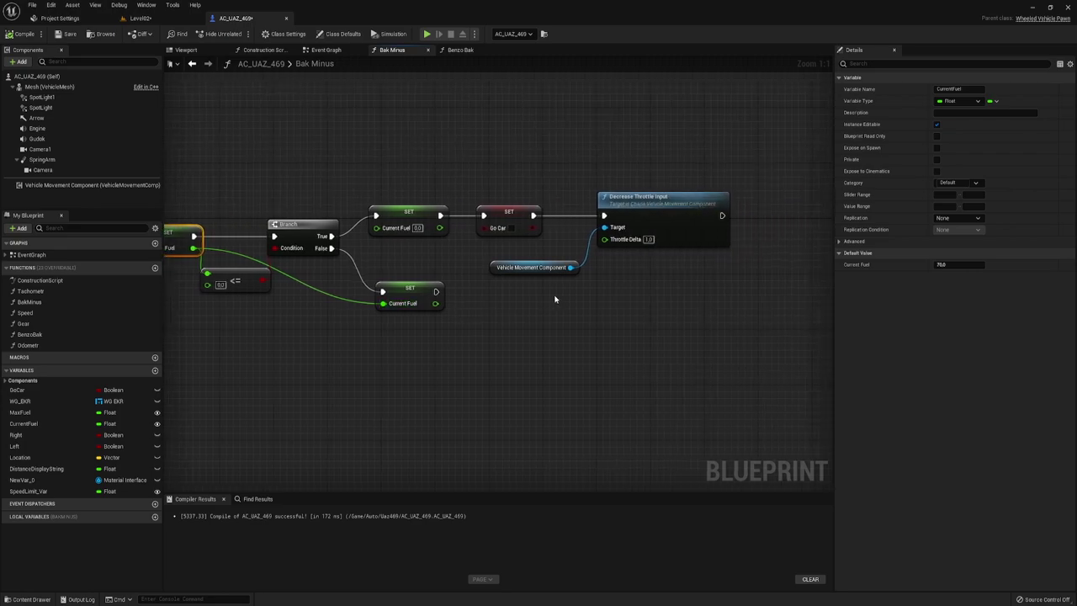
{"action": "right_click_drag", "start_coordinate": [555, 299], "coordinate": [524, 310]}
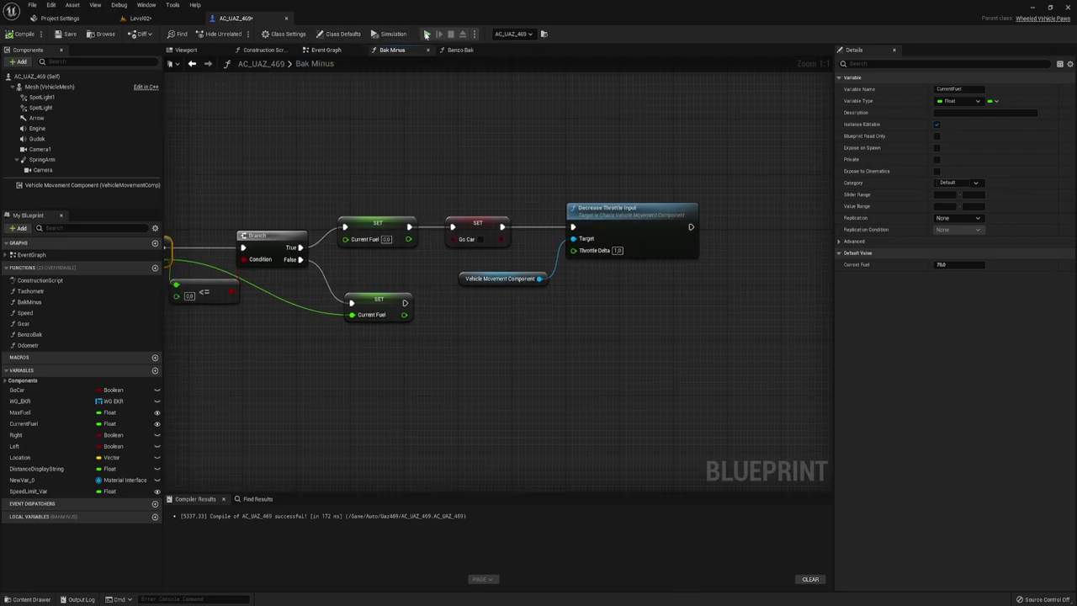
{"action": "left_click", "coordinate": [426, 33]}
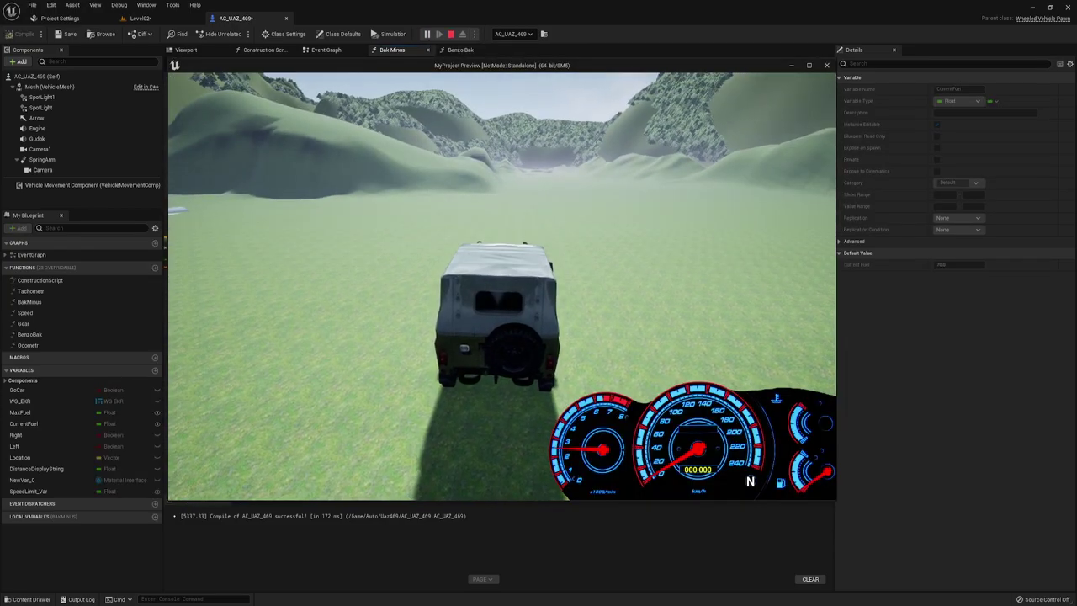
Step: Drive the jeep forward in first gear, weaving left and right across the valley slope
{"action": "key", "text": "w"}
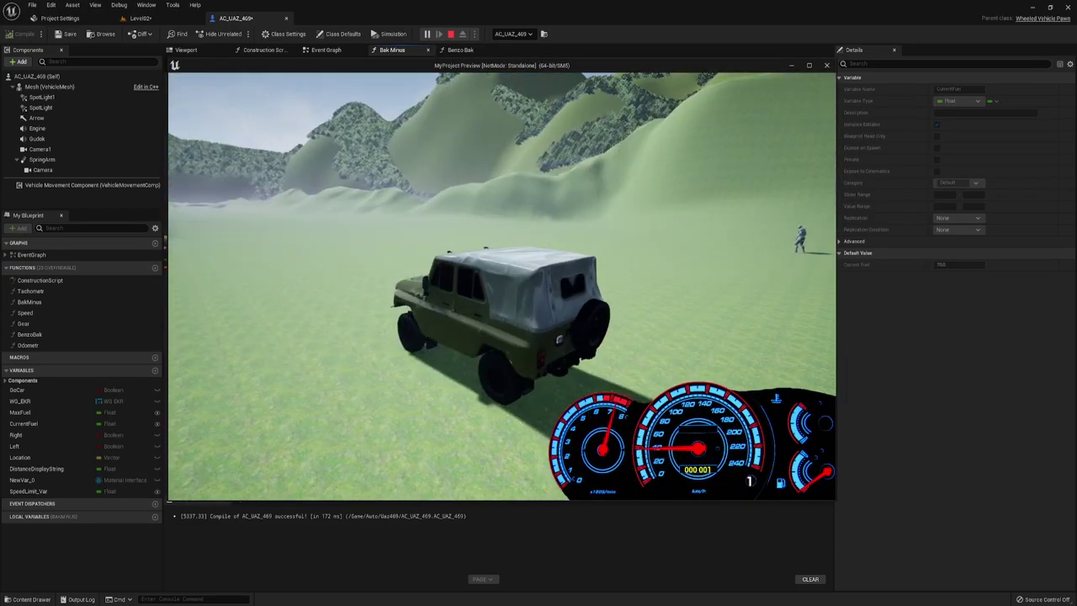
{"action": "key", "text": "w"}
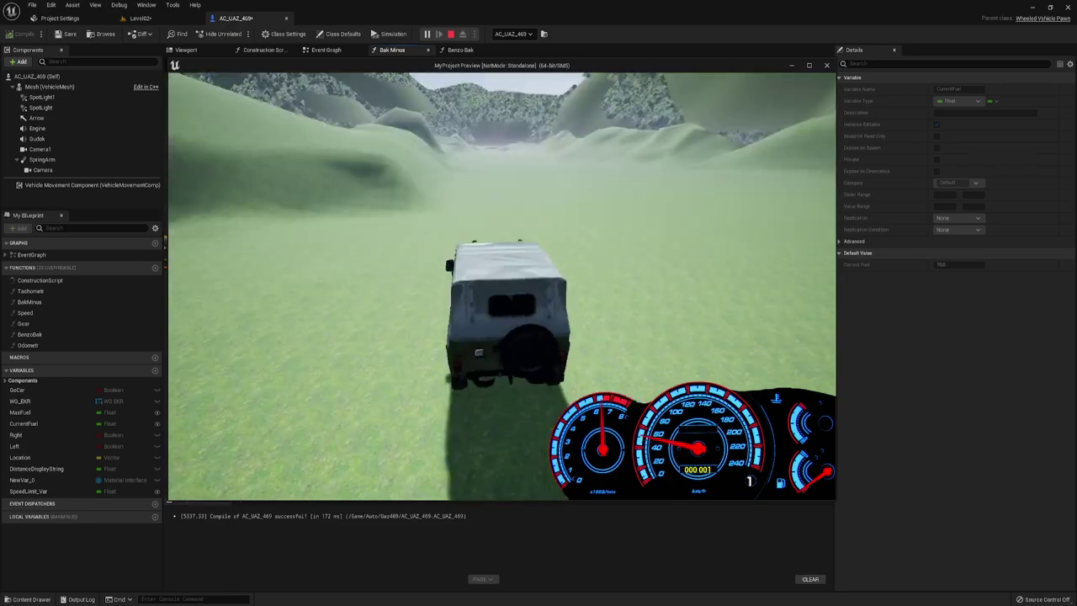
{"action": "key", "text": "a"}
{"action": "key", "text": "d"}
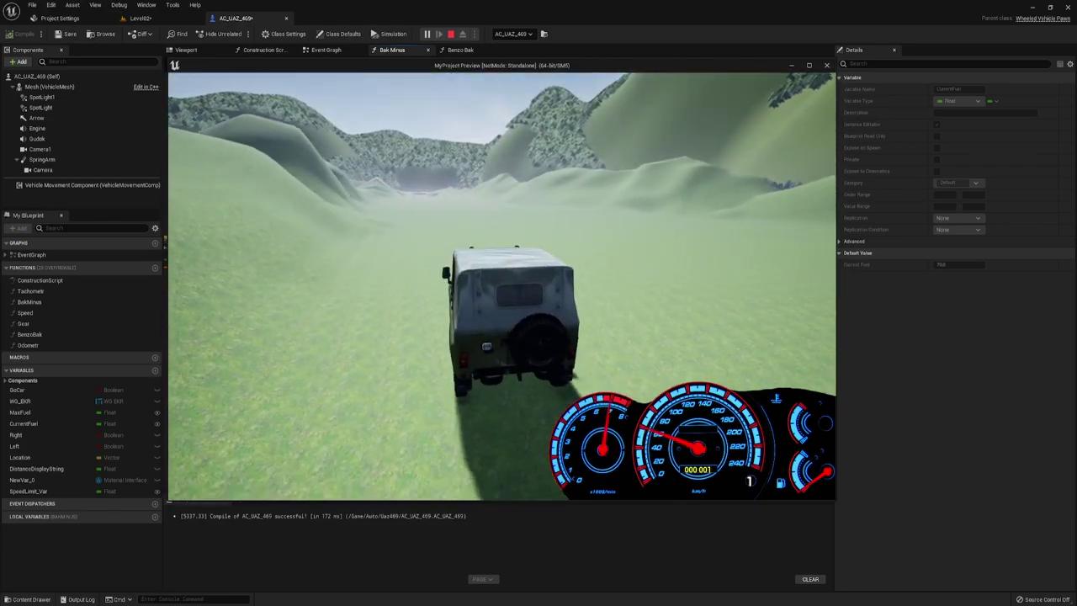
{"action": "key", "text": "a"}
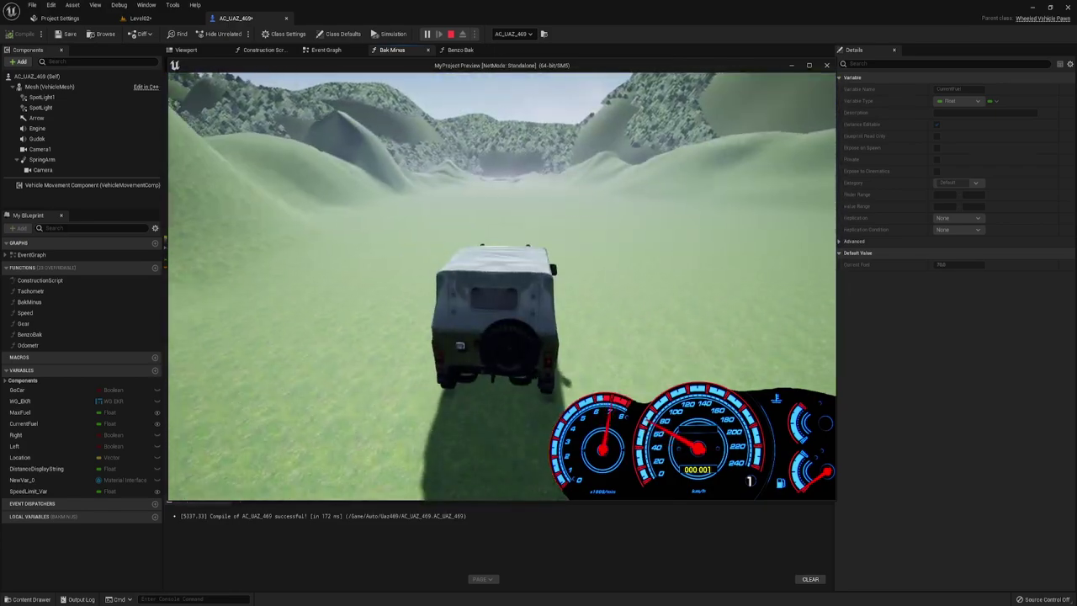
{"action": "key", "text": "d"}
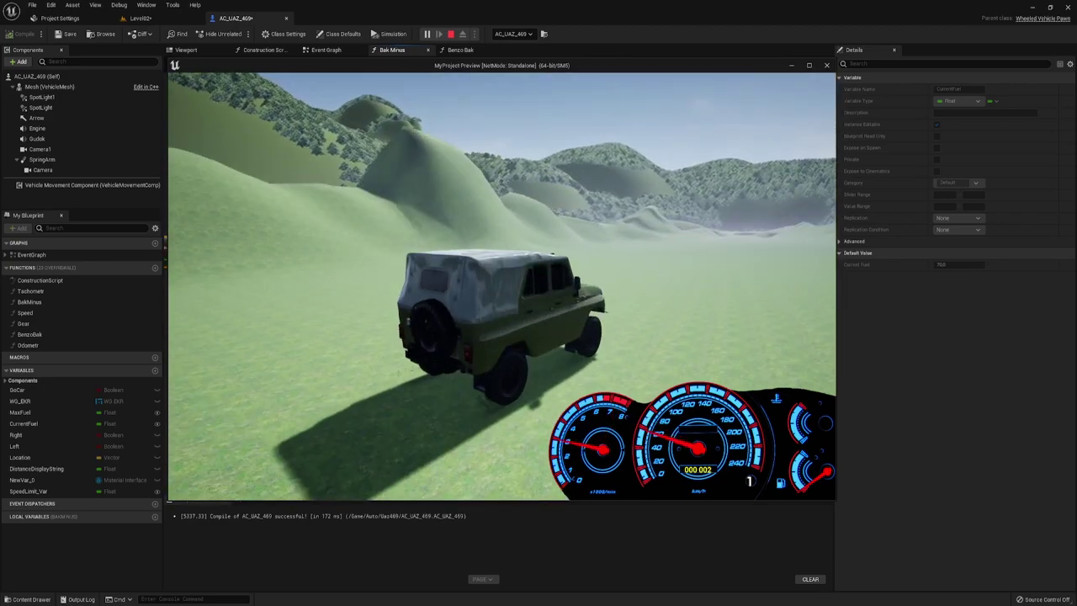
{"action": "key", "text": "a"}
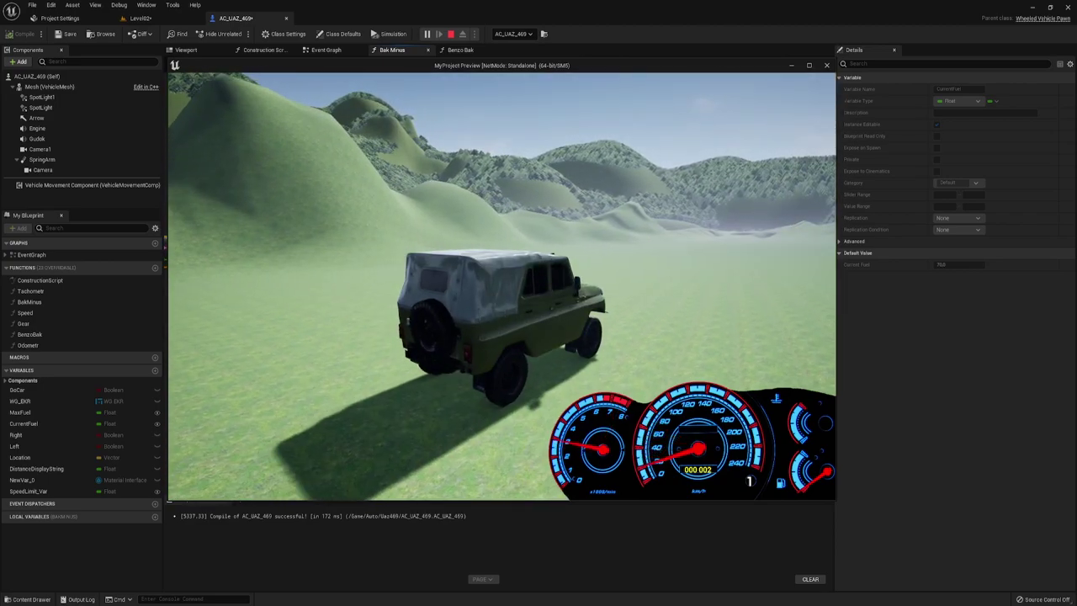
Step: End the test drive and zoom the Event Graph into the MoveForward comment box
{"action": "key", "text": "d"}
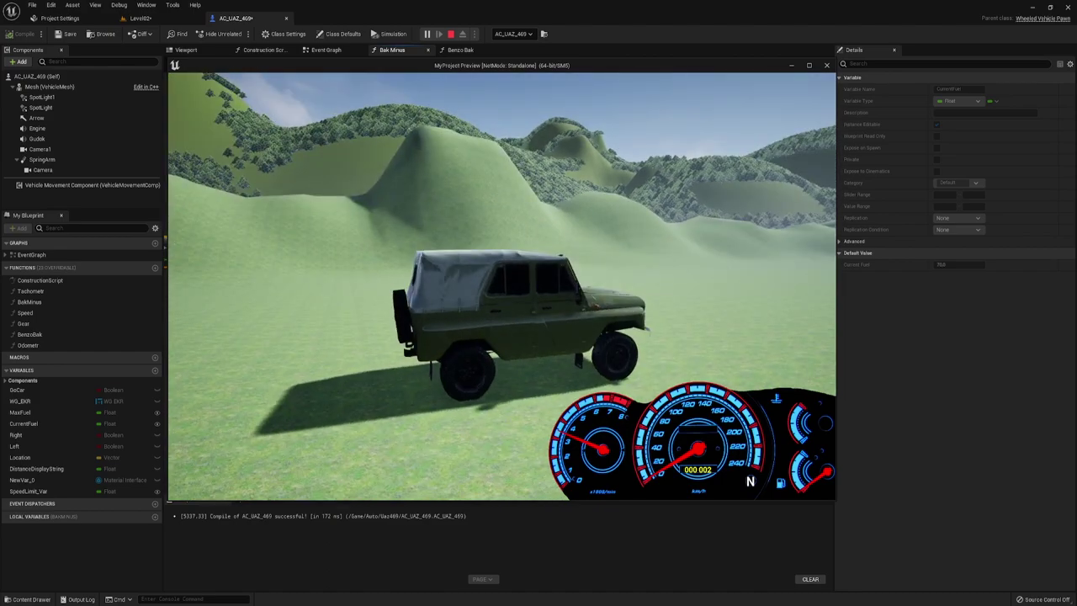
{"action": "key", "text": "Escape"}
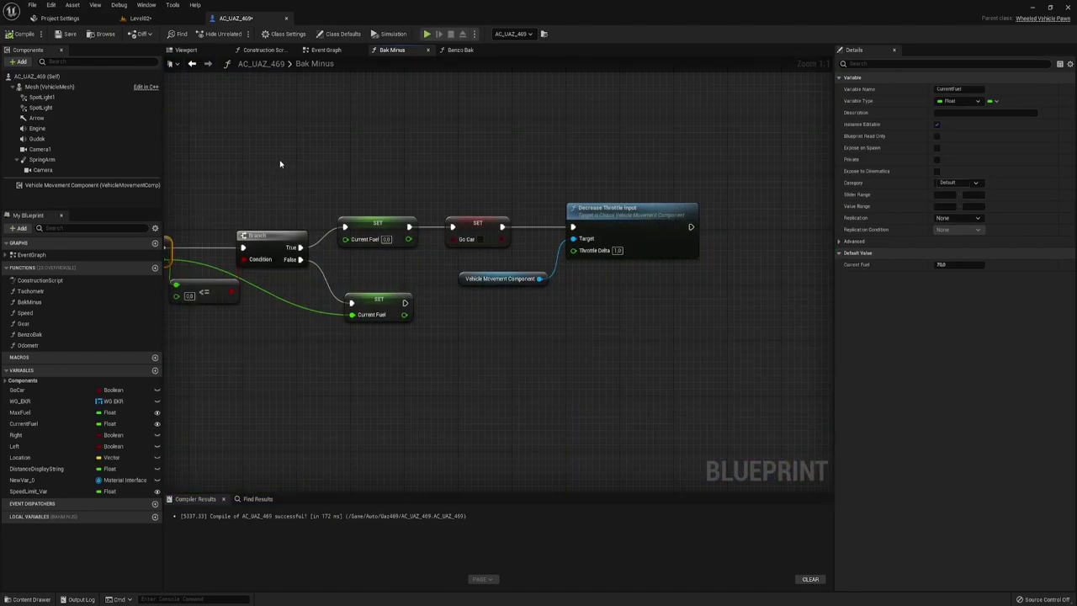
{"action": "left_click", "coordinate": [324, 50]}
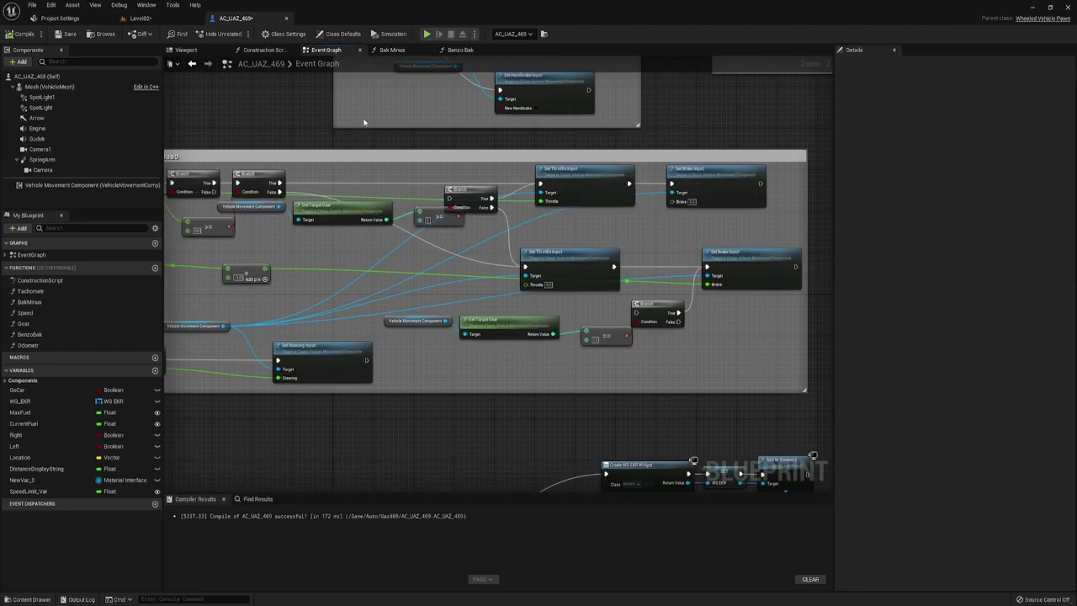
{"action": "right_click_drag", "start_coordinate": [391, 148], "coordinate": [595, 171]}
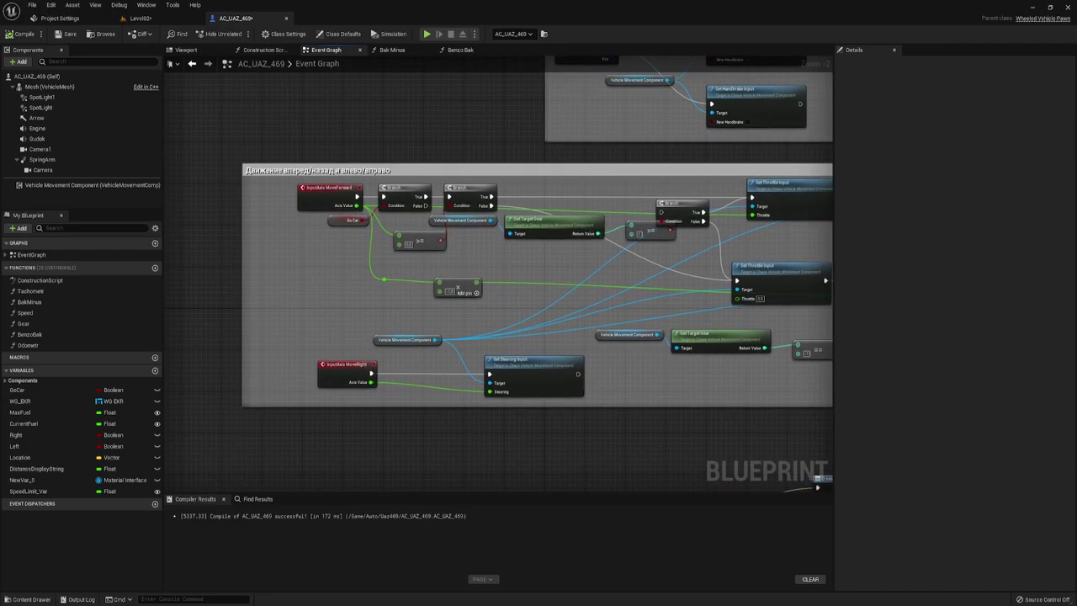
{"action": "right_click_drag", "start_coordinate": [362, 181], "coordinate": [485, 181]}
{"action": "scroll", "coordinate": [485, 181], "scroll_direction": "up", "scroll_amount": 1}
{"action": "scroll", "coordinate": [421, 180], "scroll_direction": "up", "scroll_amount": 1}
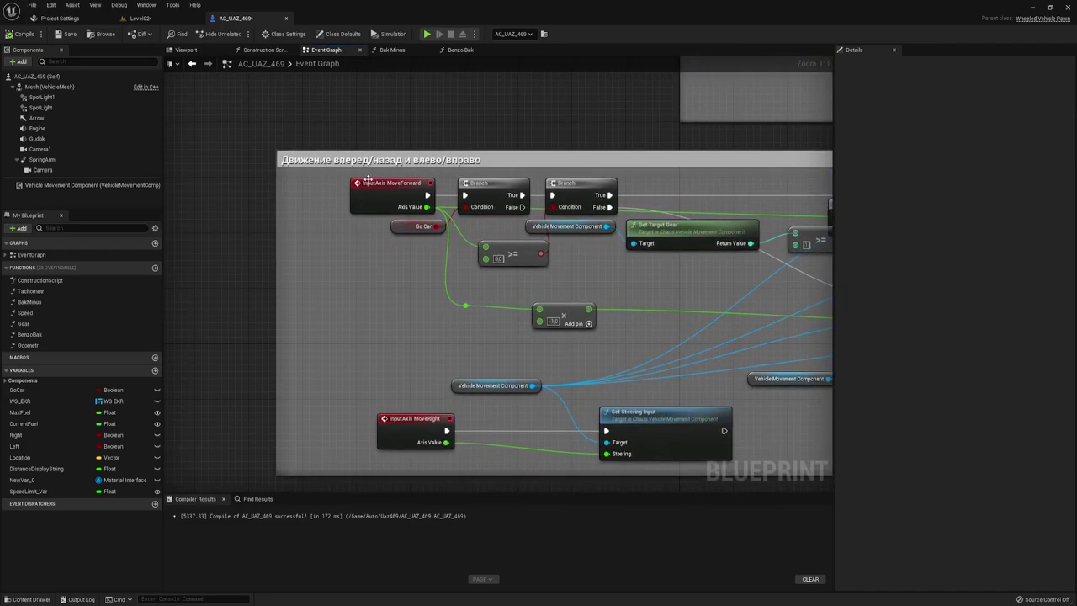
Step: Space out the MoveForward, >= and Branch nodes, then paste the copied Decrease Throttle Input nodes
{"action": "left_click_drag", "start_coordinate": [467, 228], "coordinate": [466, 228]}
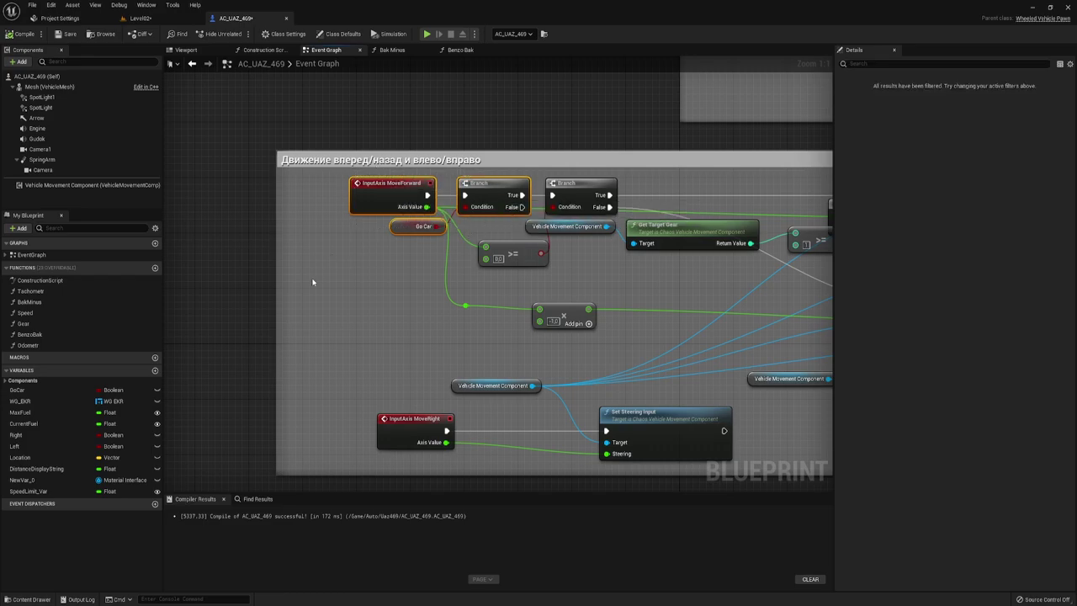
{"action": "right_click_drag", "start_coordinate": [312, 282], "coordinate": [382, 244]}
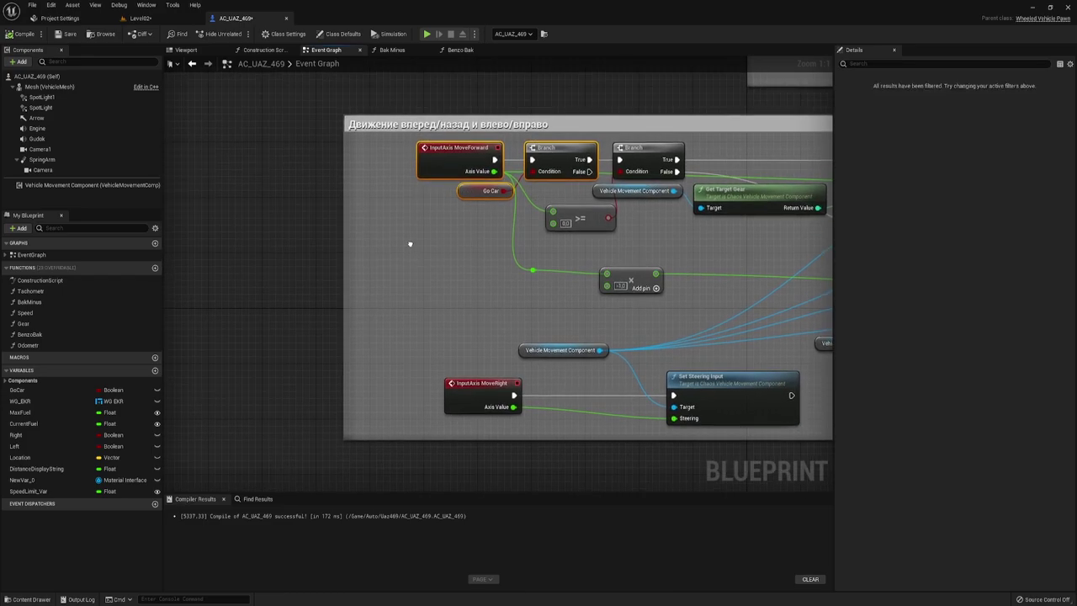
{"action": "left_click", "coordinate": [458, 198]}
{"action": "mouse_move", "coordinate": [543, 158]}
{"action": "left_mouse_down"}
{"action": "mouse_move", "coordinate": [580, 210]}
{"action": "mouse_move", "coordinate": [507, 217]}
{"action": "mouse_move", "coordinate": [568, 219]}
{"action": "left_mouse_up"}
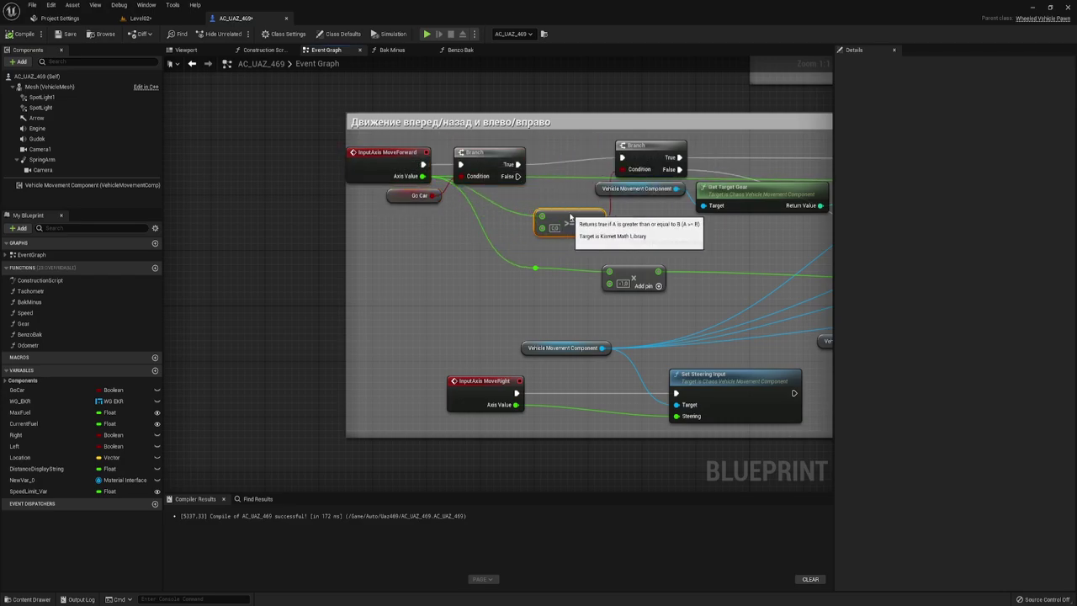
{"action": "left_click_drag", "start_coordinate": [521, 176], "coordinate": [520, 155]}
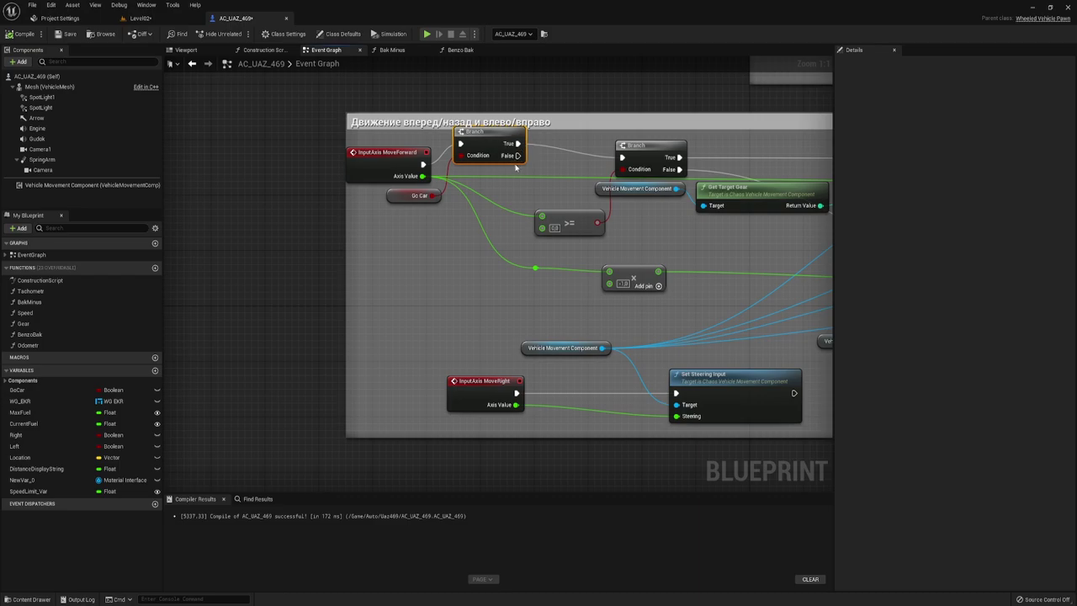
{"action": "scroll", "coordinate": [616, 252], "scroll_direction": "down", "scroll_amount": 3}
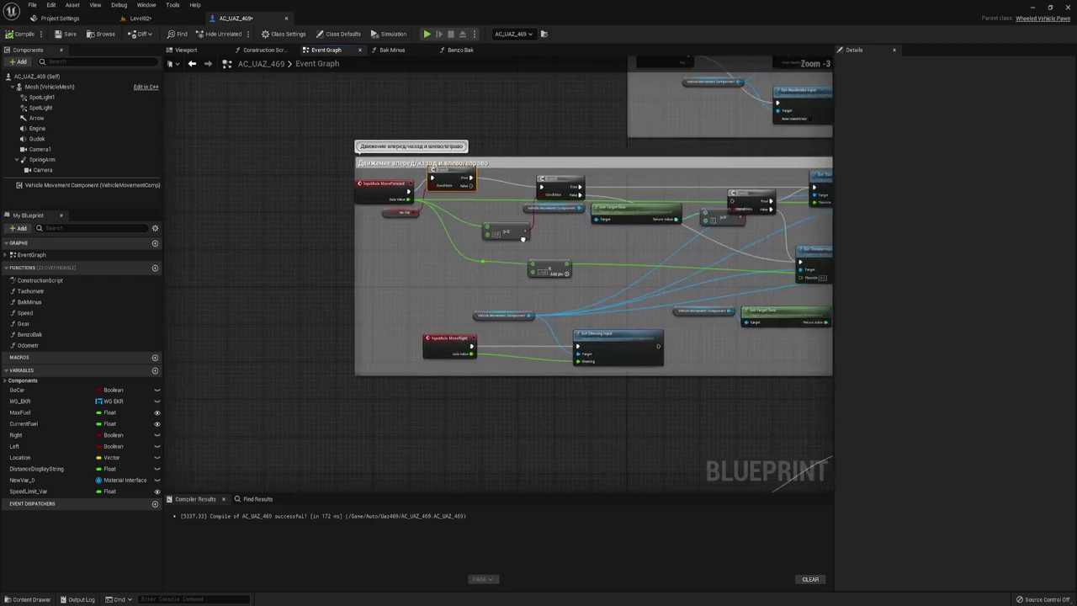
{"action": "scroll", "coordinate": [610, 267], "scroll_direction": "up", "scroll_amount": 3}
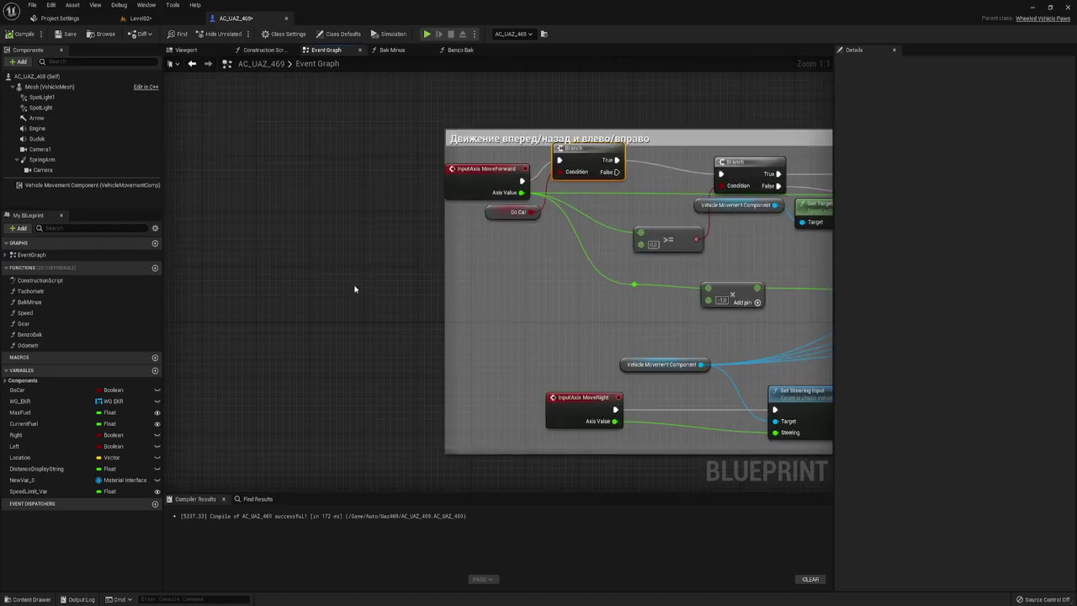
{"action": "key", "text": "ctrl+v"}
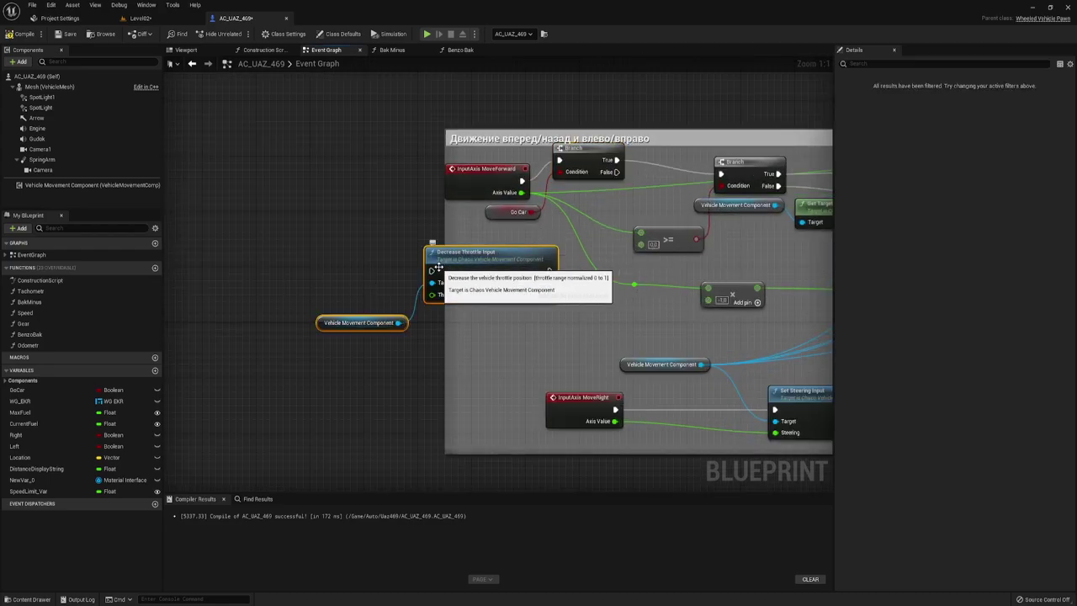
Step: Wire the Branch's False output into Decrease Throttle Input's execution pin
{"action": "left_click_drag", "start_coordinate": [438, 267], "coordinate": [432, 272]}
{"action": "left_click_drag", "start_coordinate": [530, 240], "coordinate": [617, 172]}
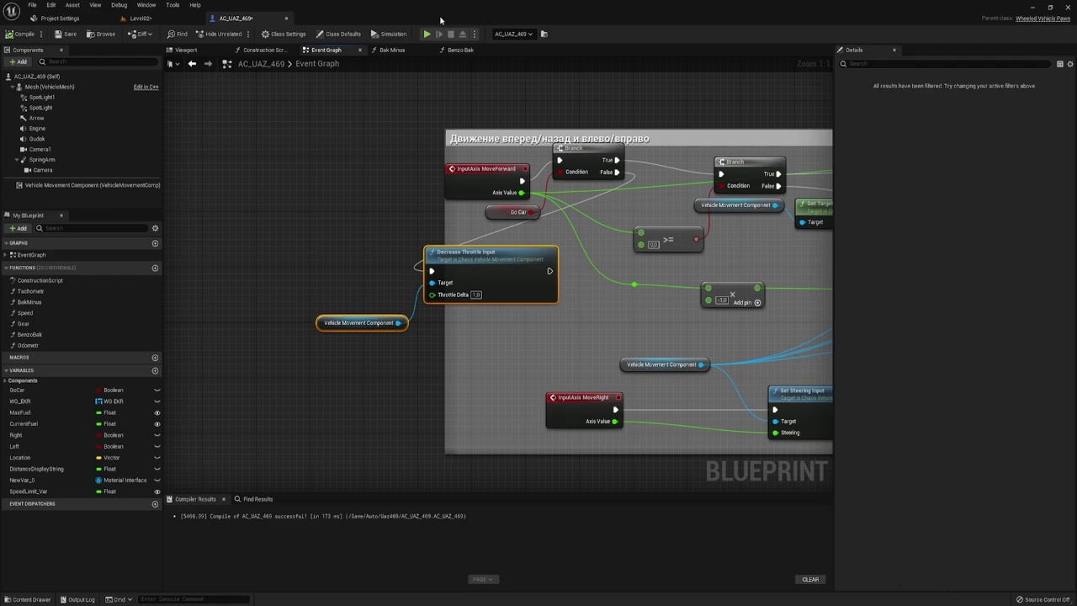
{"action": "left_click", "coordinate": [427, 34]}
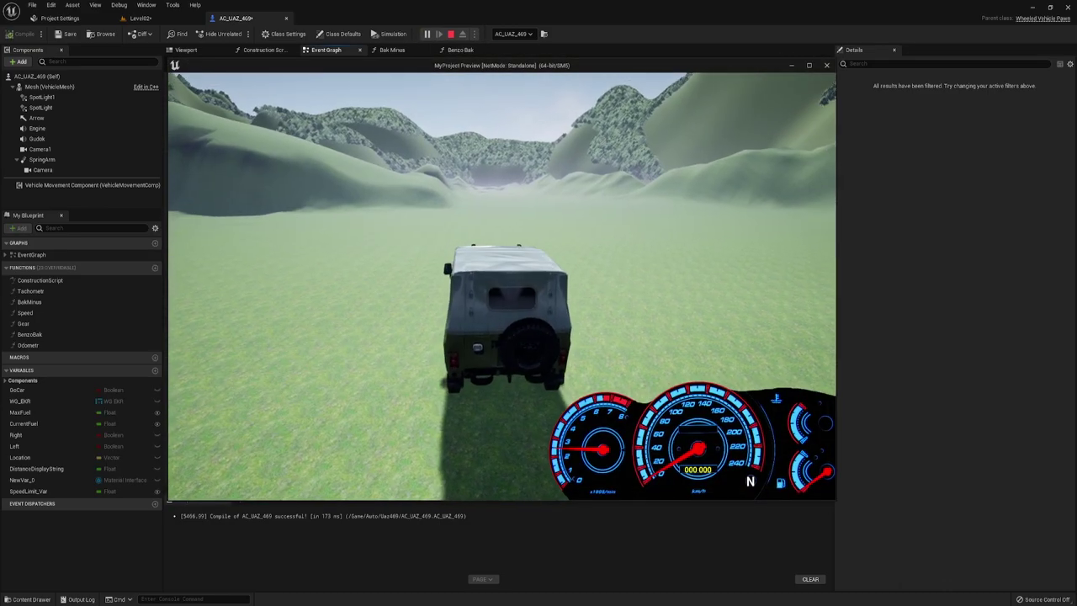
{"action": "key", "text": "w"}
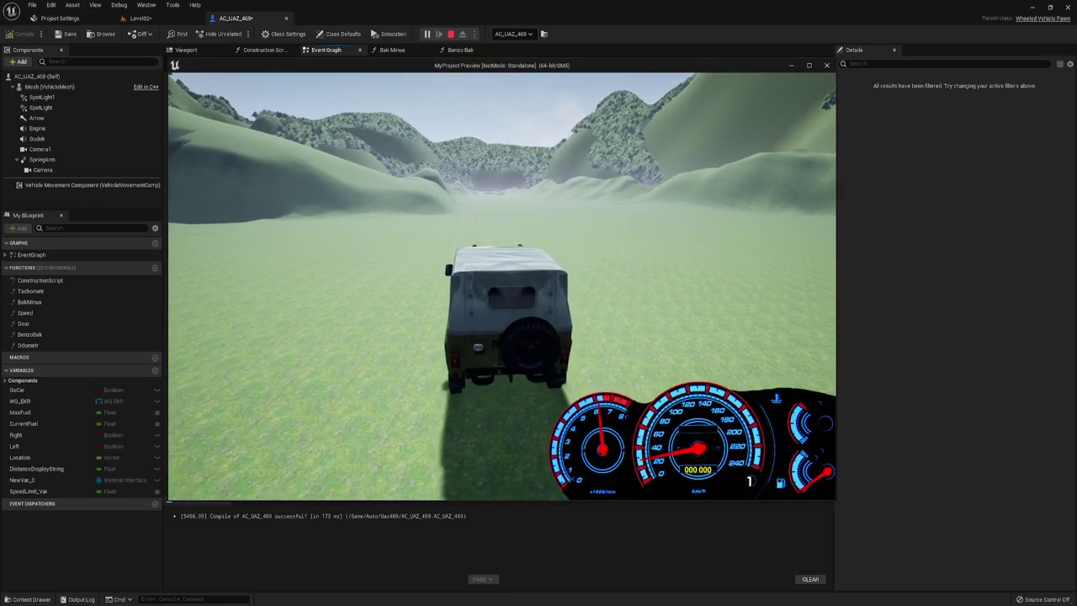
{"action": "key", "text": "d"}
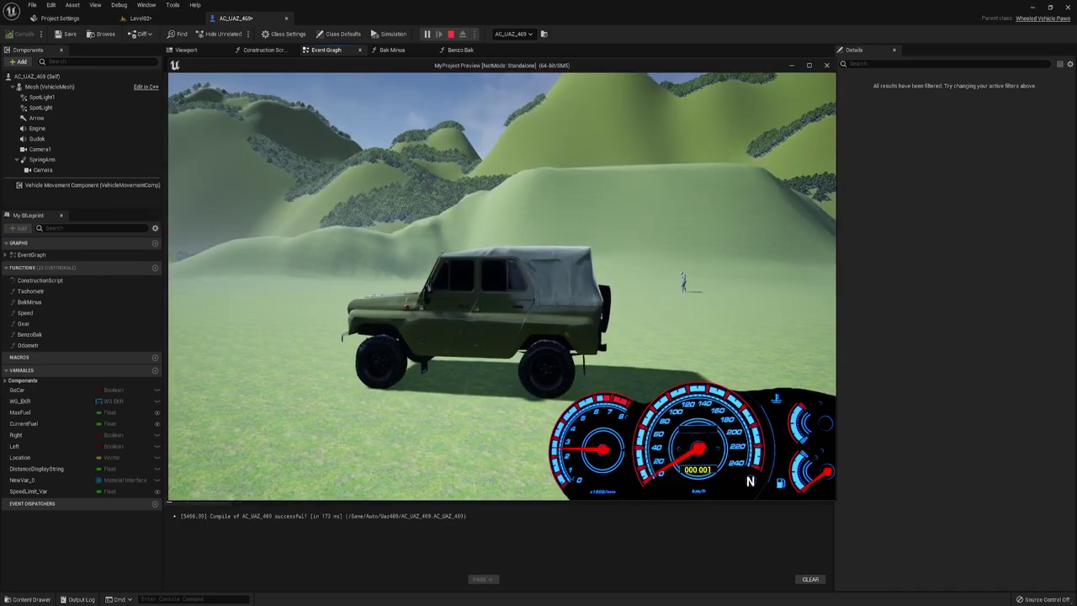
{"action": "key", "text": "Escape"}
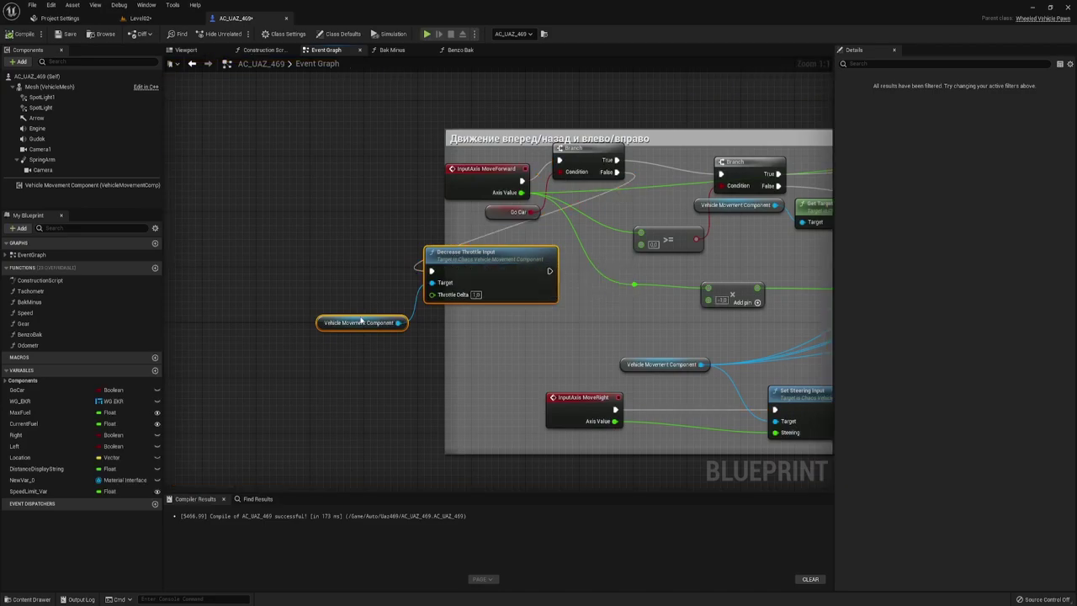
Step: Move Decrease Throttle Input and its getter up-right, then start a test drive
{"action": "left_click_drag", "start_coordinate": [452, 286], "coordinate": [483, 256]}
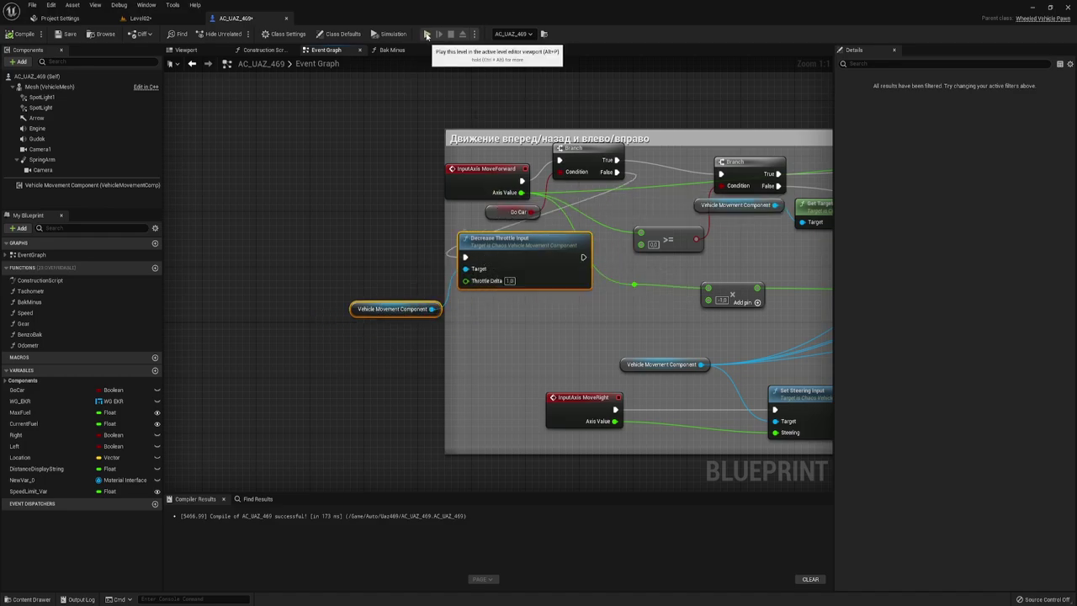
{"action": "left_click", "coordinate": [427, 35]}
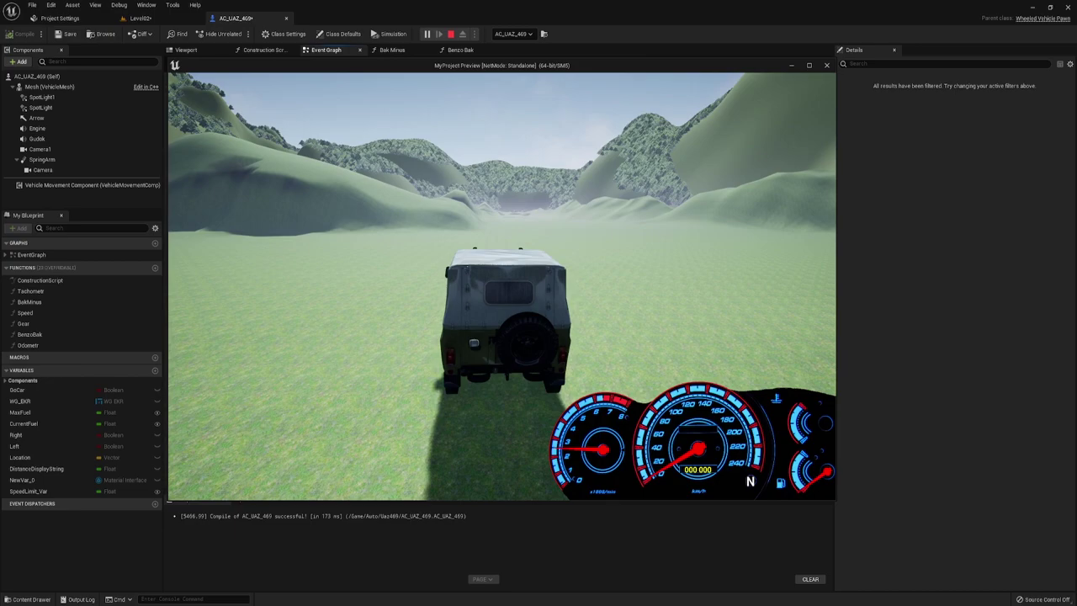
Step: Drive the UAZ forward across the slopes, accelerating again and steering right
{"action": "key", "text": "w"}
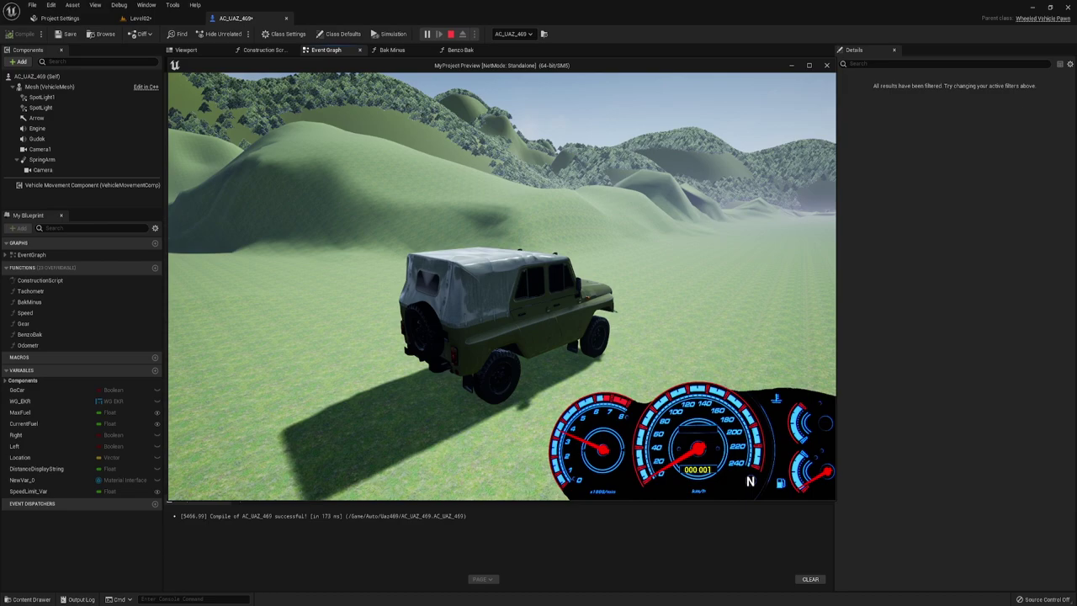
{"action": "key", "text": "w"}
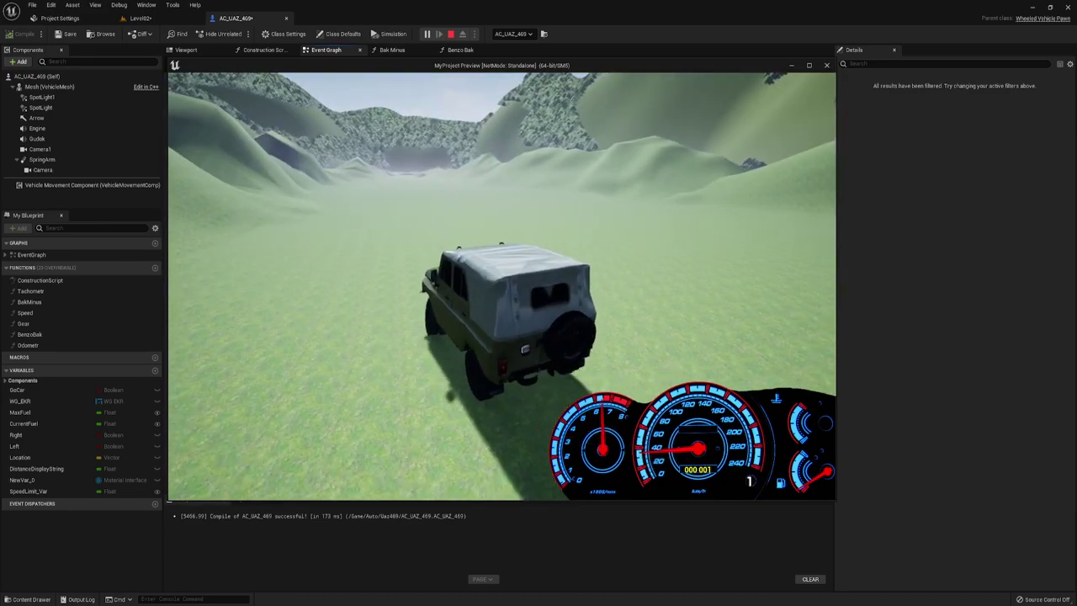
{"action": "key", "text": "d"}
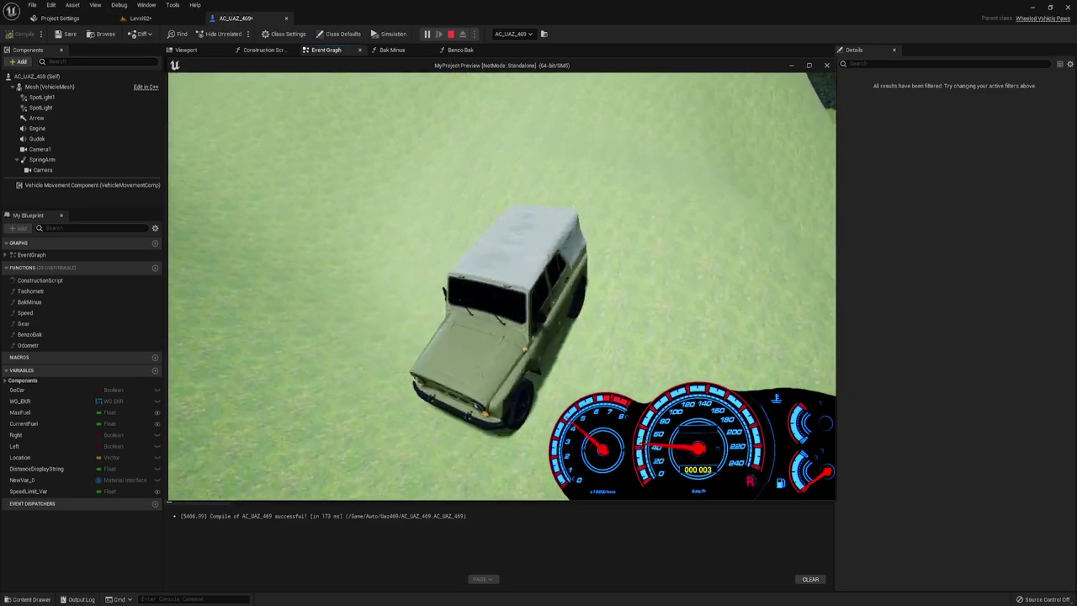
Step: Stop play, review the Decrease Throttle Input area and nudge the first Branch node right and down
{"action": "key", "text": "Escape"}
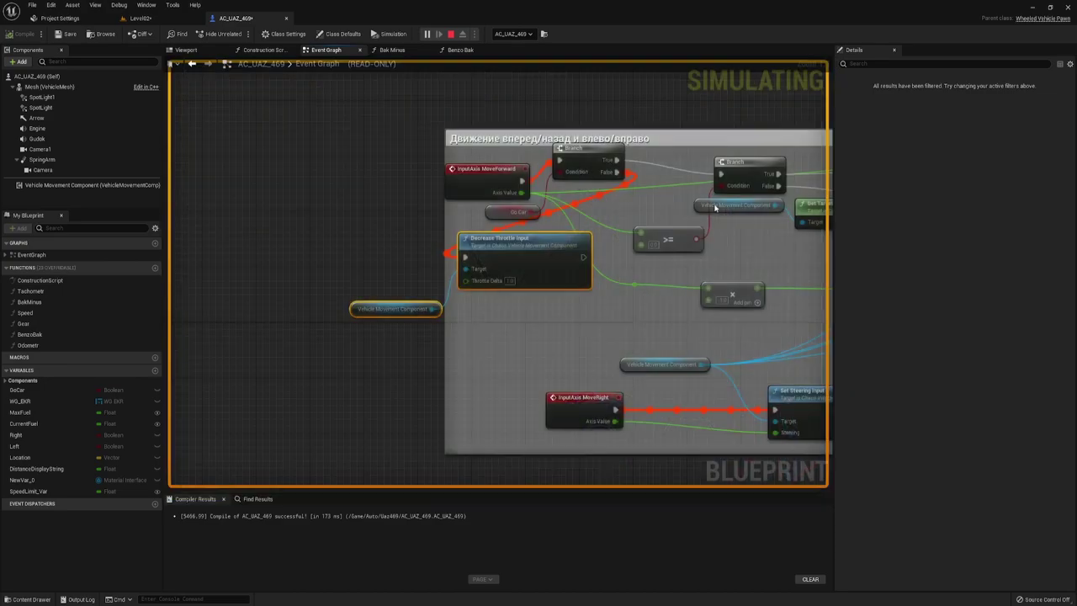
{"action": "right_click_drag", "start_coordinate": [752, 254], "coordinate": [415, 246]}
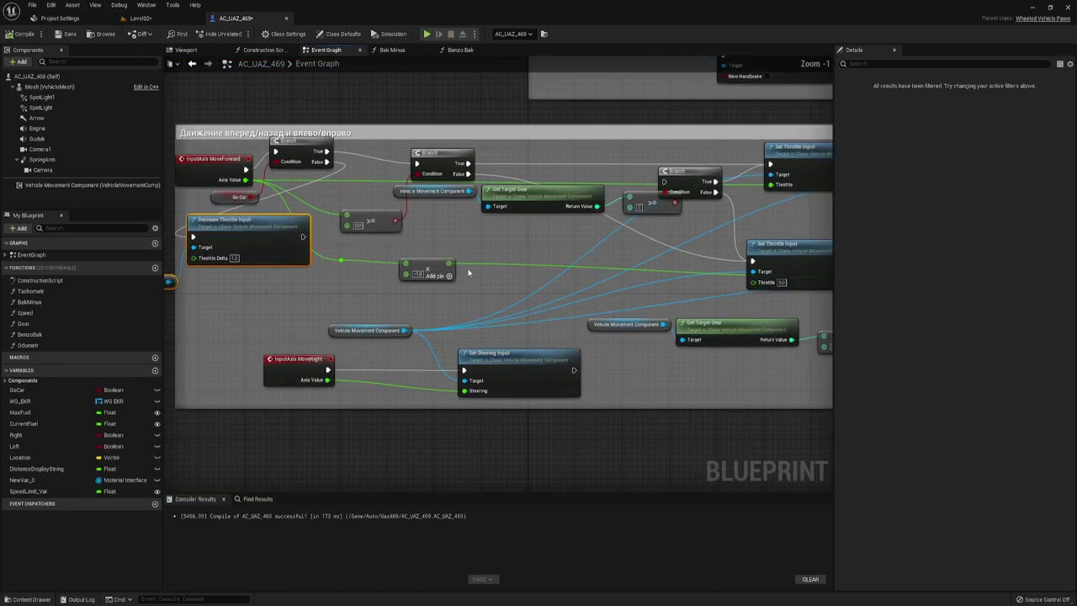
{"action": "scroll", "coordinate": [421, 236], "scroll_direction": "up", "scroll_amount": 1}
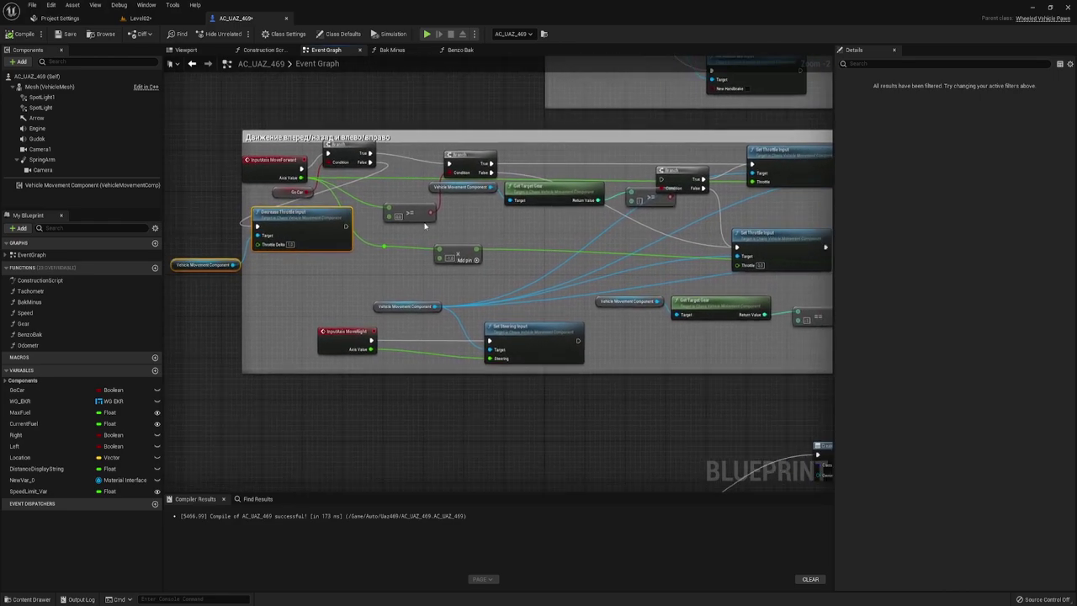
{"action": "mouse_move", "coordinate": [433, 220]}
{"action": "right_mouse_down"}
{"action": "mouse_move", "coordinate": [460, 231]}
{"action": "mouse_move", "coordinate": [599, 226]}
{"action": "right_mouse_up"}
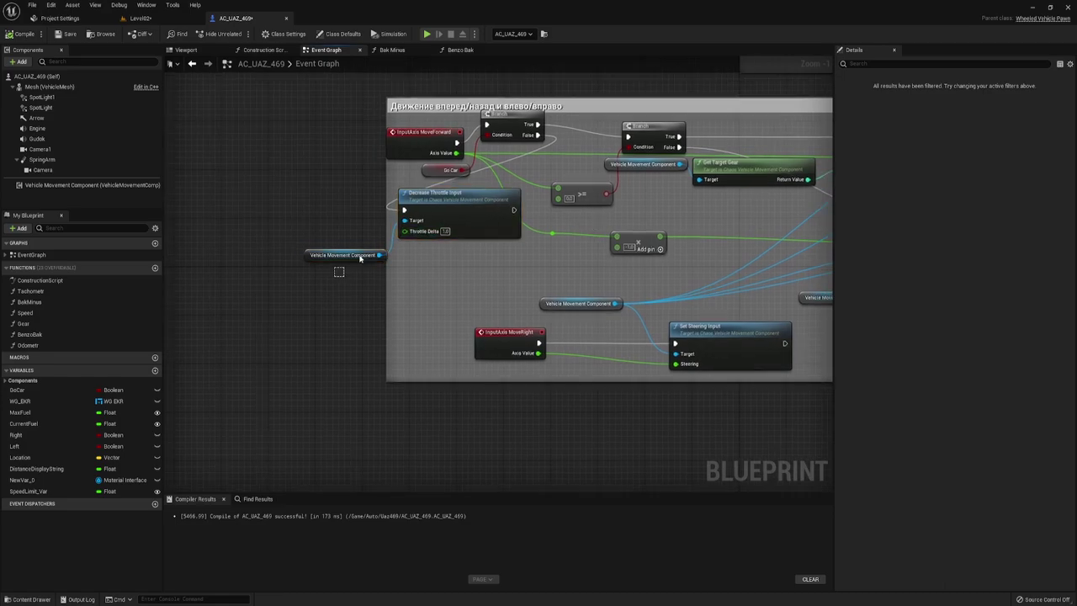
{"action": "left_click_drag", "start_coordinate": [334, 276], "coordinate": [444, 221]}
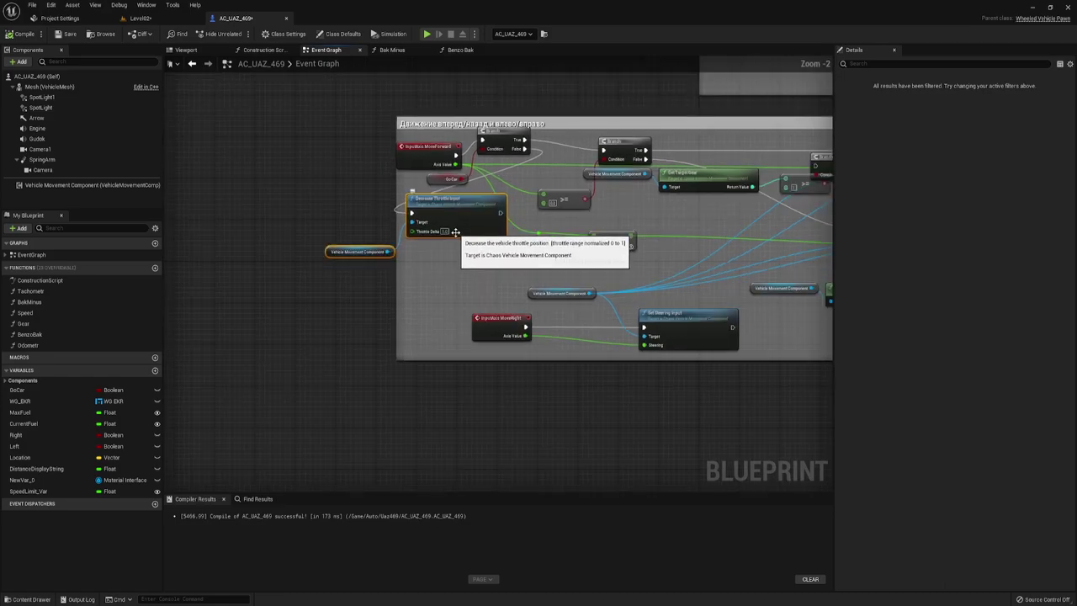
{"action": "scroll", "coordinate": [444, 219], "scroll_direction": "up", "scroll_amount": 1}
{"action": "right_click_drag", "start_coordinate": [445, 220], "coordinate": [427, 190]}
{"action": "left_click_drag", "start_coordinate": [428, 190], "coordinate": [440, 197]}
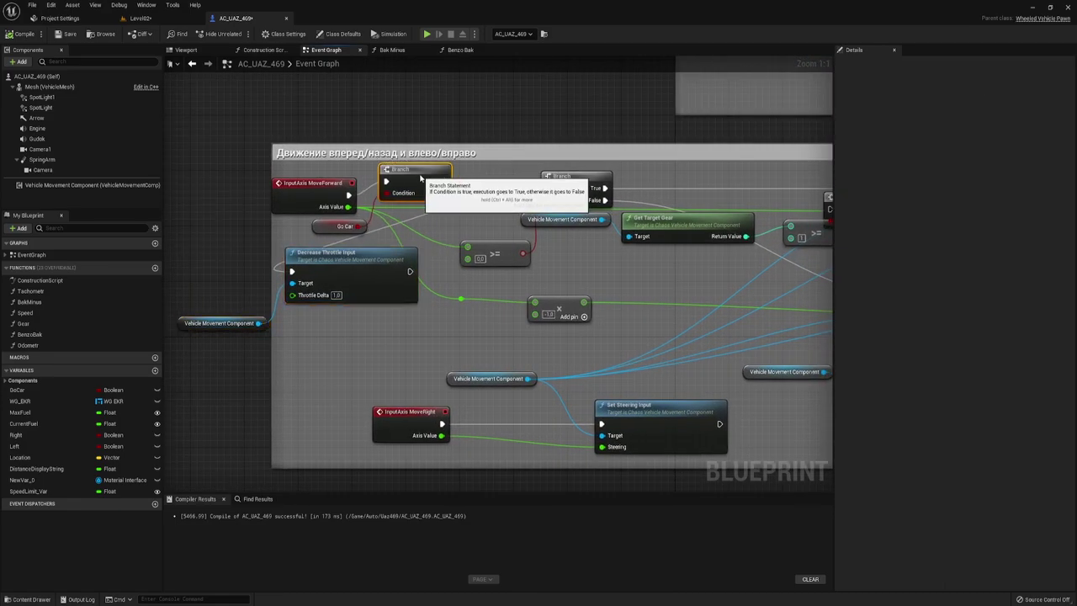
{"action": "right_click_drag", "start_coordinate": [437, 226], "coordinate": [506, 225]}
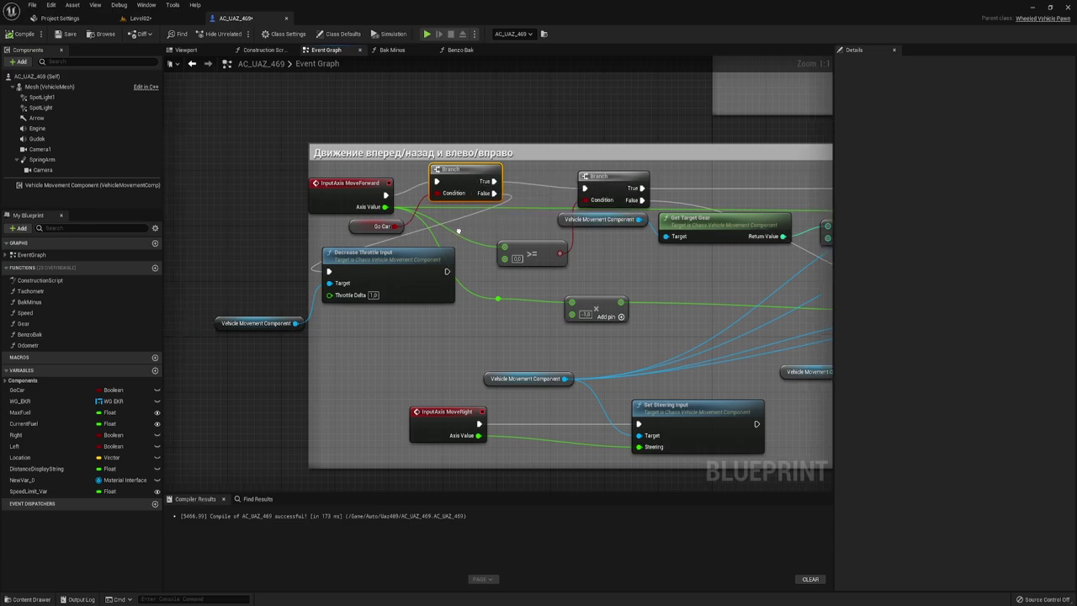
{"action": "scroll", "coordinate": [556, 253], "scroll_direction": "down", "scroll_amount": 1}
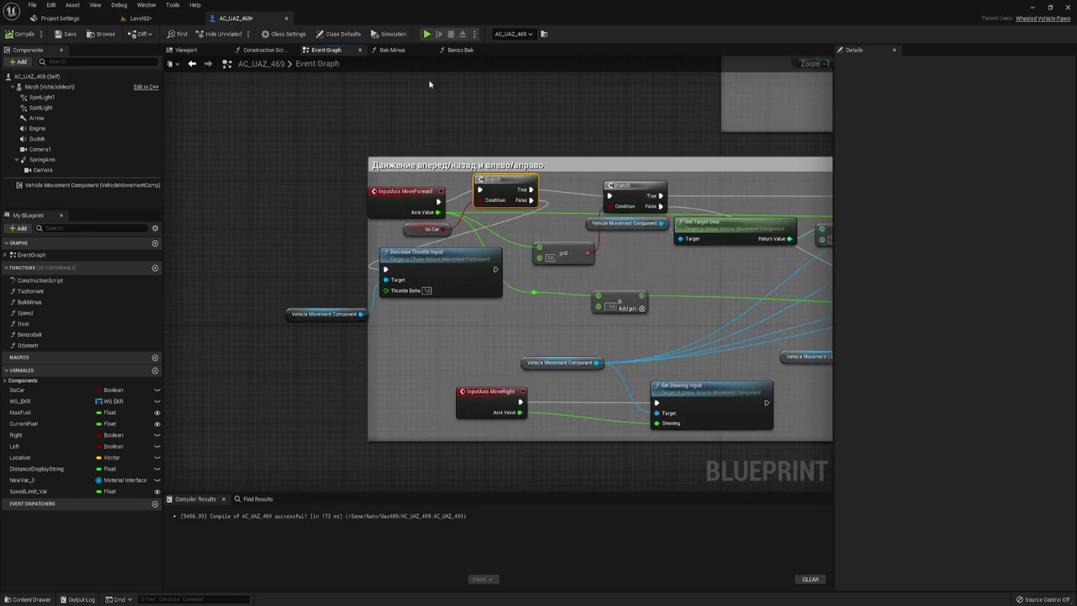
Step: Review the Bak Minus Go Car SET and Decrease Throttle Input nodes, then return to the Event Graph
{"action": "left_click", "coordinate": [407, 52]}
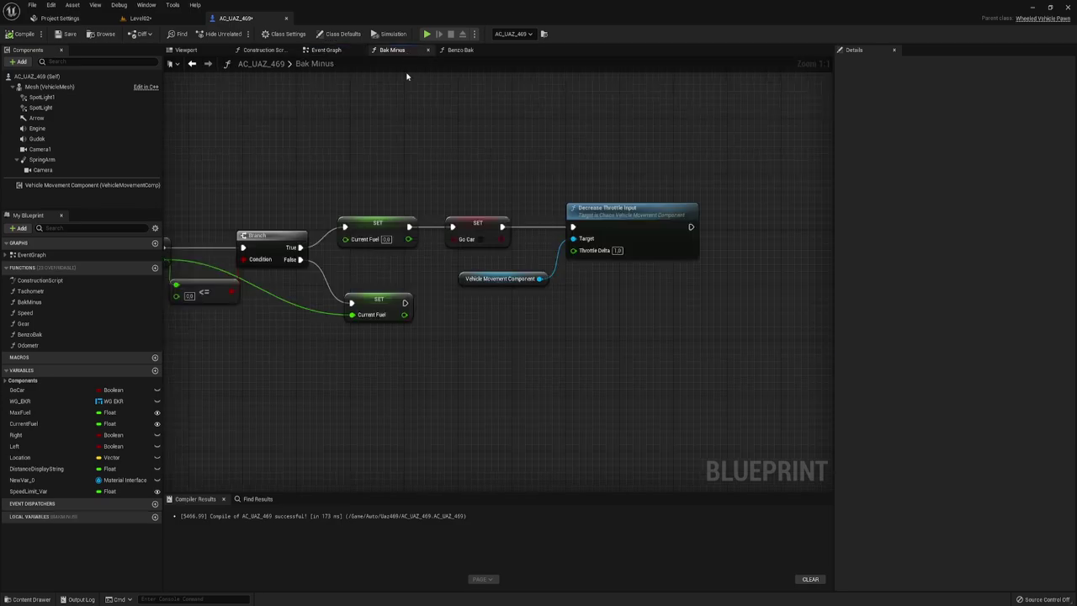
{"action": "right_click_drag", "start_coordinate": [425, 322], "coordinate": [542, 272]}
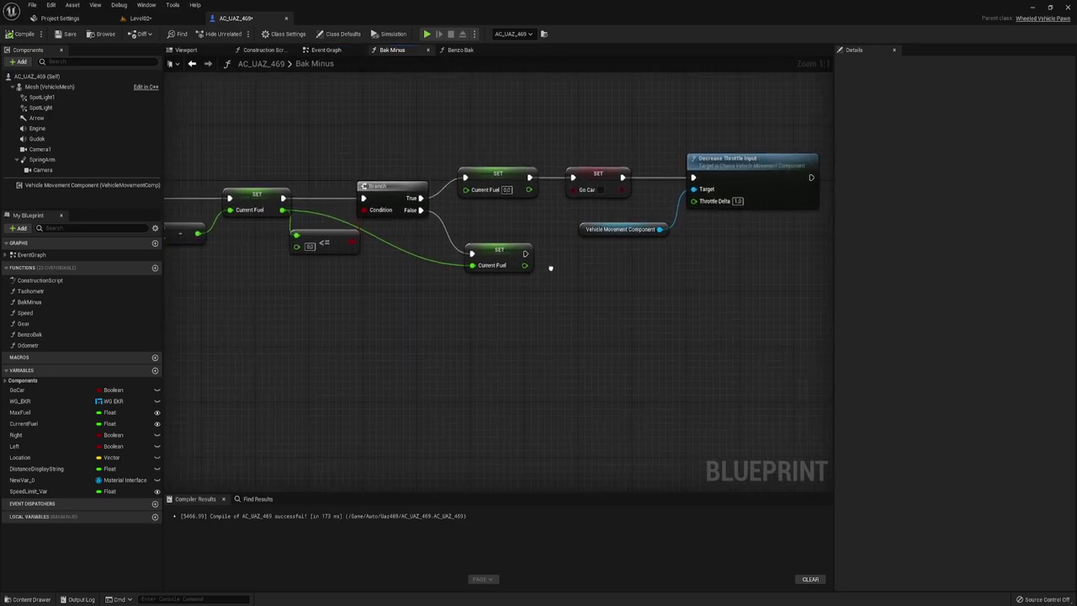
{"action": "right_click_drag", "start_coordinate": [460, 206], "coordinate": [433, 252]}
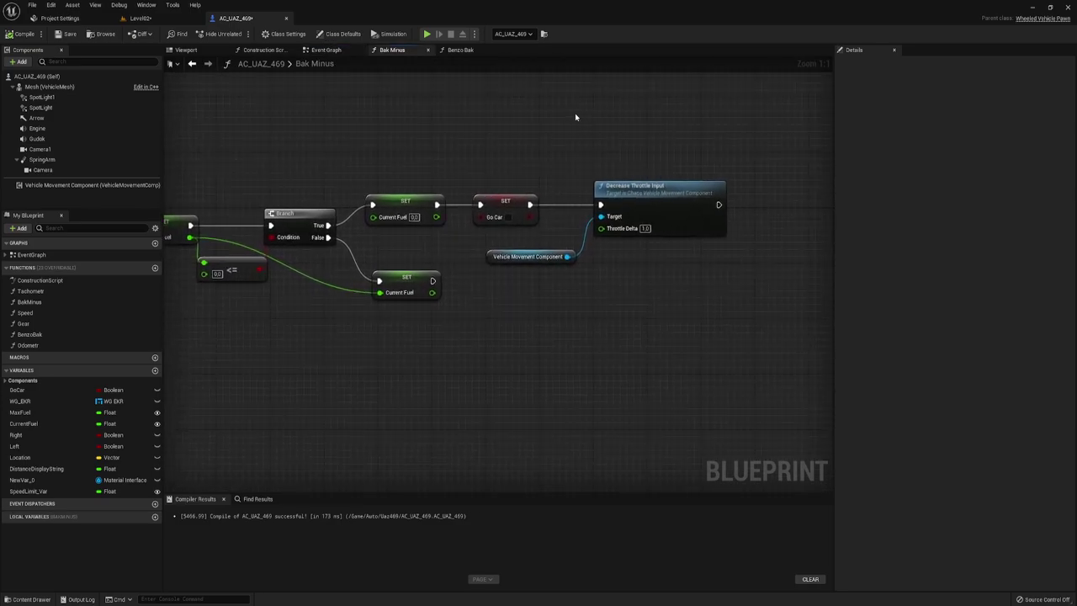
{"action": "left_click_drag", "start_coordinate": [524, 140], "coordinate": [695, 303]}
{"action": "right_click_drag", "start_coordinate": [550, 294], "coordinate": [611, 305]}
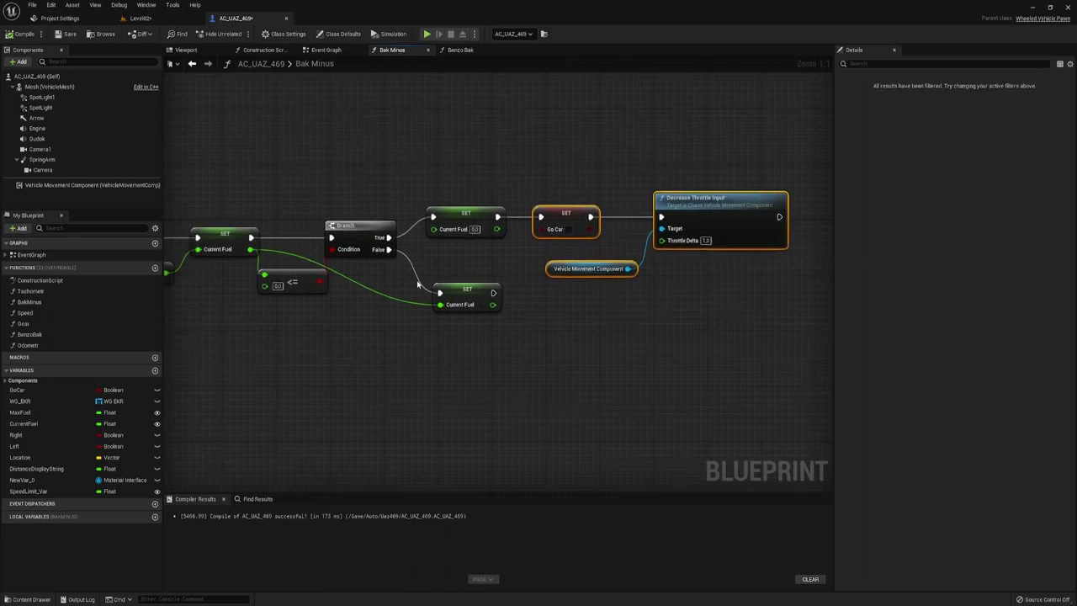
{"action": "right_click_drag", "start_coordinate": [417, 285], "coordinate": [367, 272]}
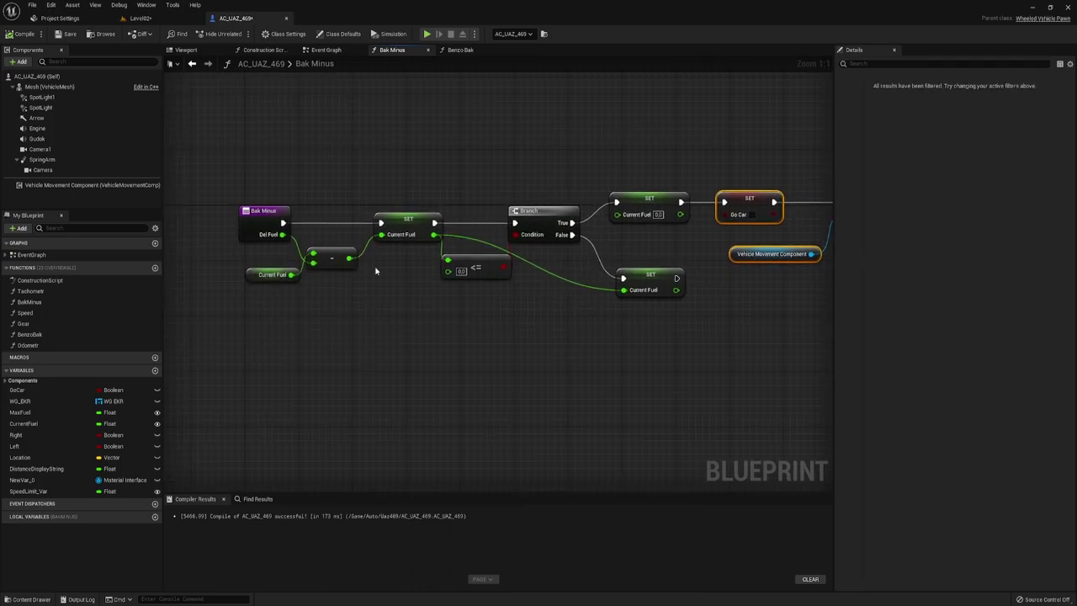
{"action": "left_click", "coordinate": [335, 51]}
{"action": "right_click_drag", "start_coordinate": [536, 242], "coordinate": [332, 197]}
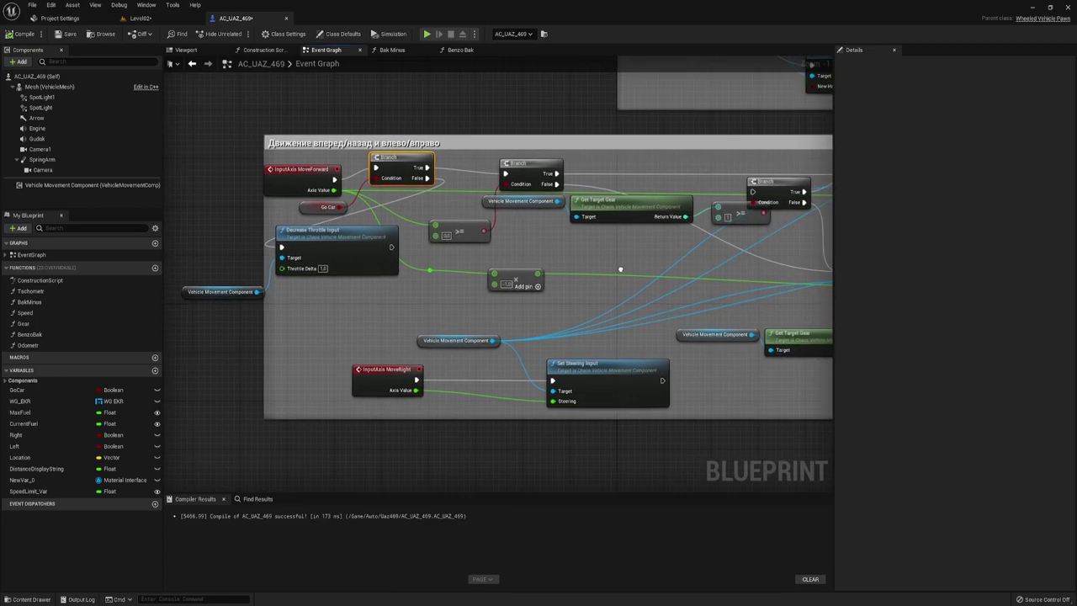
{"action": "scroll", "coordinate": [521, 251], "scroll_direction": "down", "scroll_amount": 1}
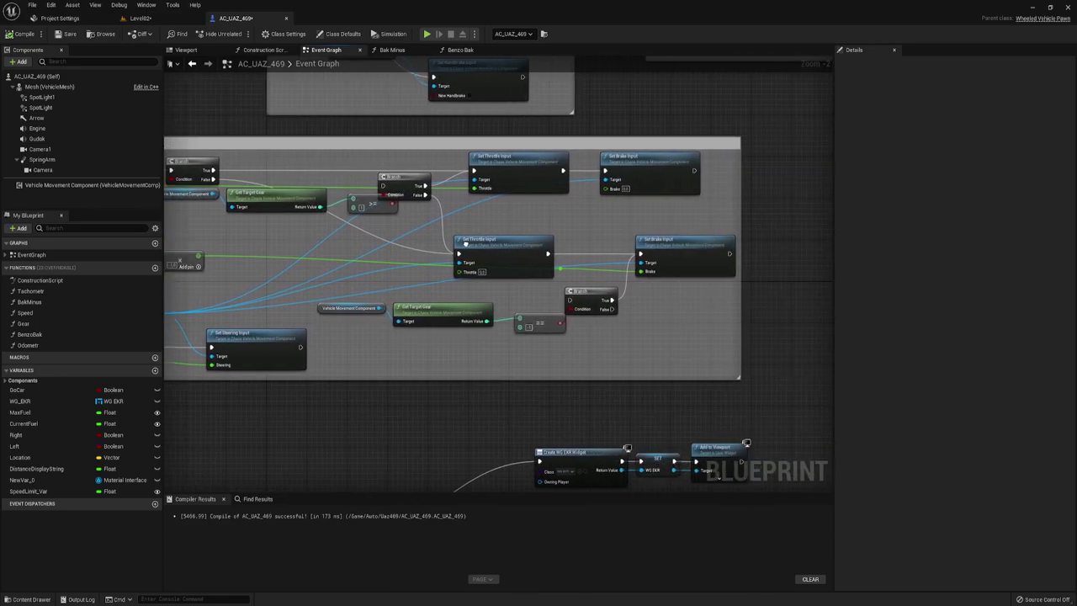
{"action": "right_click_drag", "start_coordinate": [472, 243], "coordinate": [403, 204]}
{"action": "scroll", "coordinate": [637, 195], "scroll_direction": "up", "scroll_amount": 1}
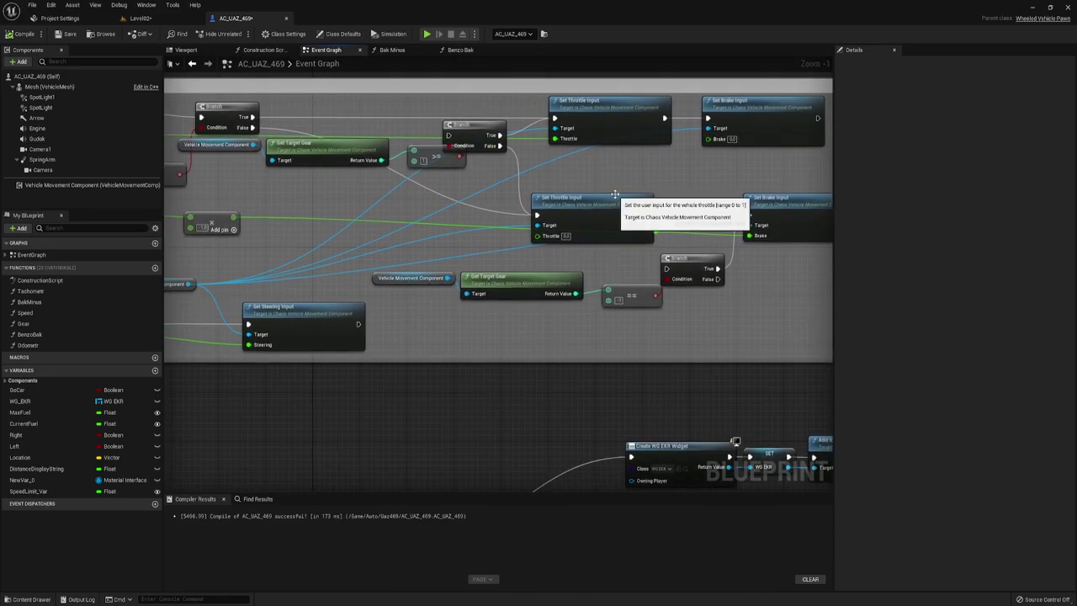
{"action": "scroll", "coordinate": [637, 194], "scroll_direction": "down", "scroll_amount": 1}
{"action": "right_click_drag", "start_coordinate": [699, 194], "coordinate": [521, 193]}
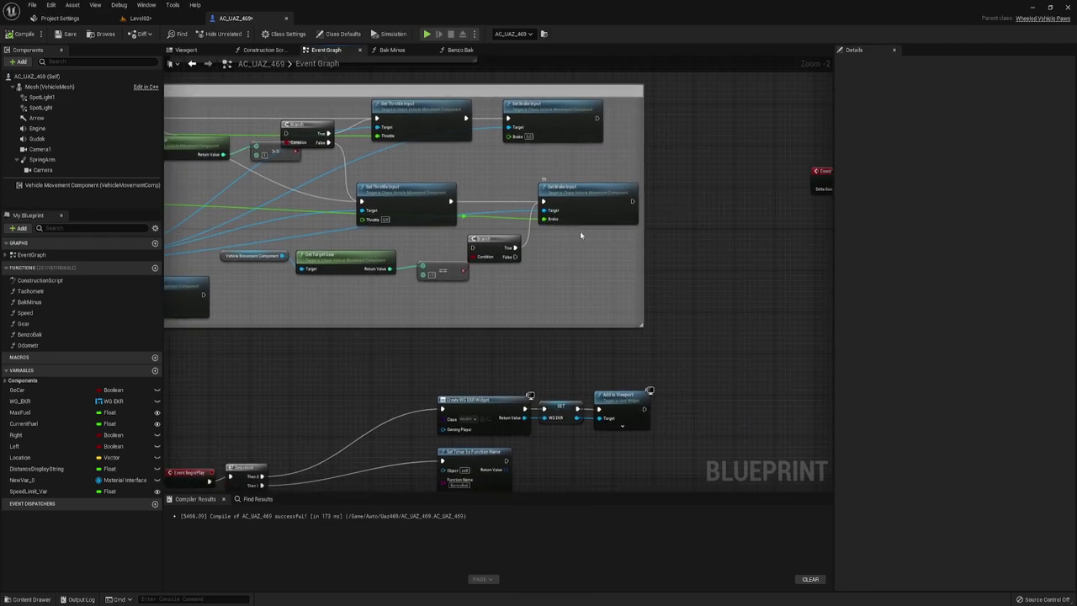
{"action": "key", "text": "ctrl+v"}
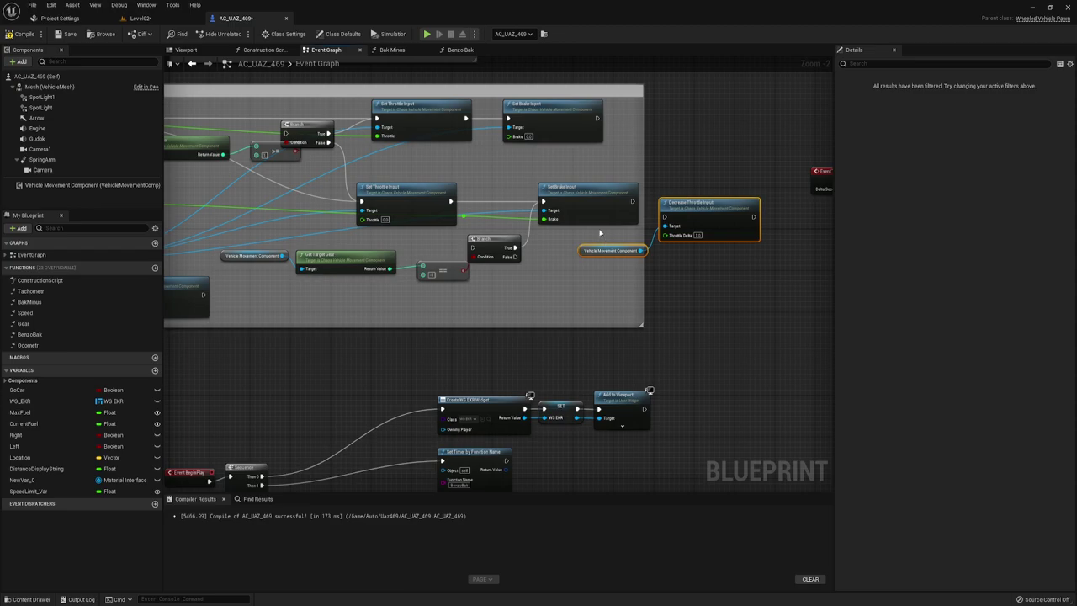
{"action": "mouse_move", "coordinate": [386, 233]}
{"action": "right_mouse_down"}
{"action": "mouse_move", "coordinate": [575, 271]}
{"action": "mouse_move", "coordinate": [678, 265]}
{"action": "right_mouse_up"}
{"action": "scroll", "coordinate": [497, 251], "scroll_direction": "up", "scroll_amount": 1}
{"action": "right_click_drag", "start_coordinate": [497, 252], "coordinate": [488, 285]}
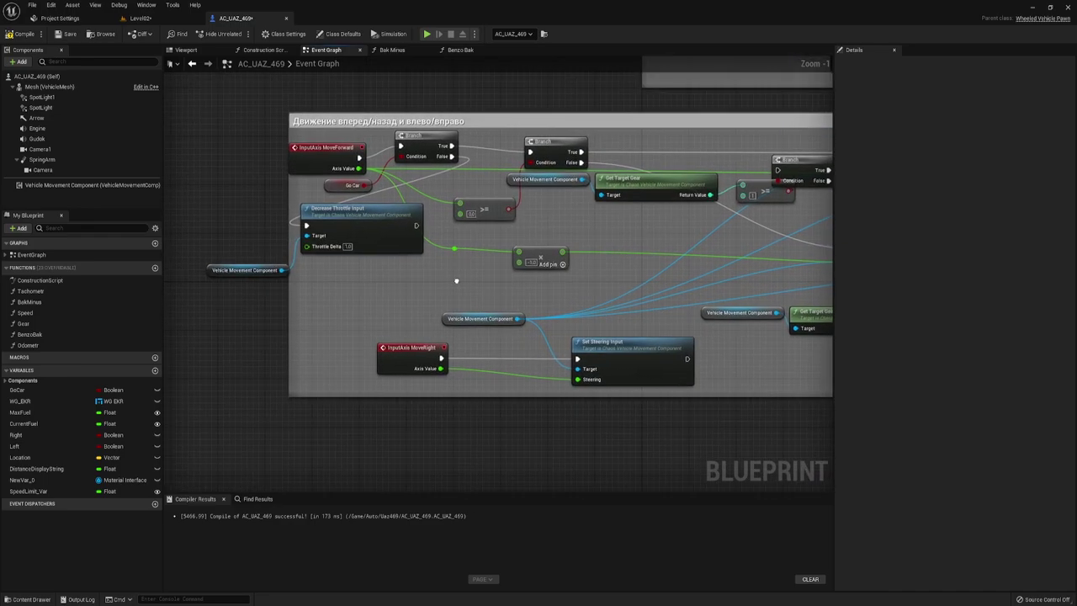
{"action": "right_click_drag", "start_coordinate": [828, 336], "coordinate": [761, 334]}
{"action": "scroll", "coordinate": [761, 334], "scroll_direction": "down", "scroll_amount": 1}
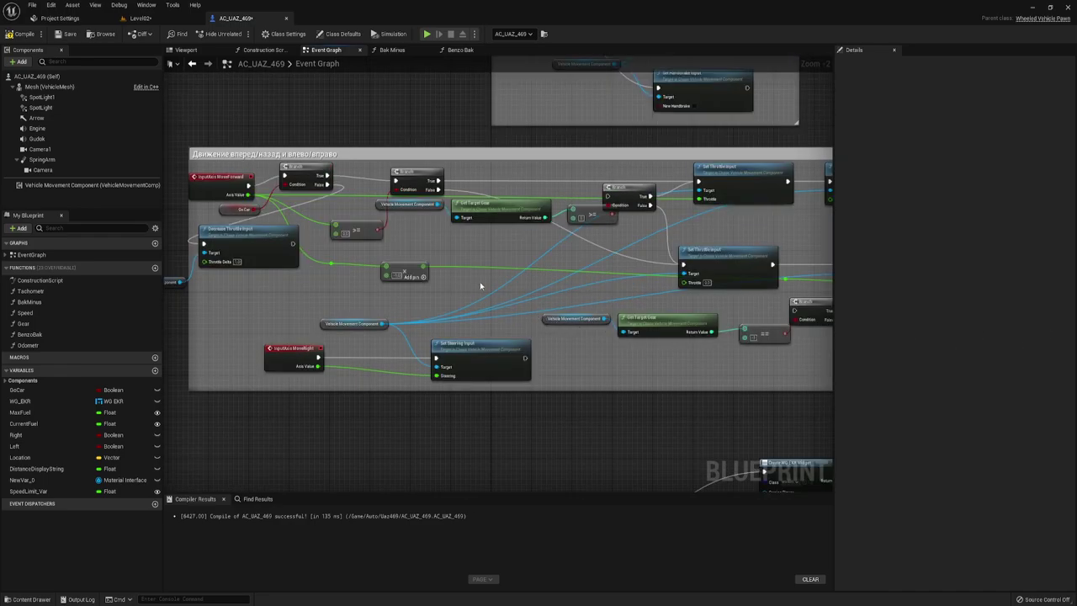
{"action": "mouse_move", "coordinate": [481, 286]}
{"action": "right_mouse_down"}
{"action": "mouse_move", "coordinate": [570, 296]}
{"action": "mouse_move", "coordinate": [354, 314]}
{"action": "right_mouse_up"}
{"action": "scroll", "coordinate": [523, 297], "scroll_direction": "up", "scroll_amount": 1}
{"action": "scroll", "coordinate": [420, 303], "scroll_direction": "down", "scroll_amount": 2}
{"action": "scroll", "coordinate": [533, 279], "scroll_direction": "up", "scroll_amount": 2}
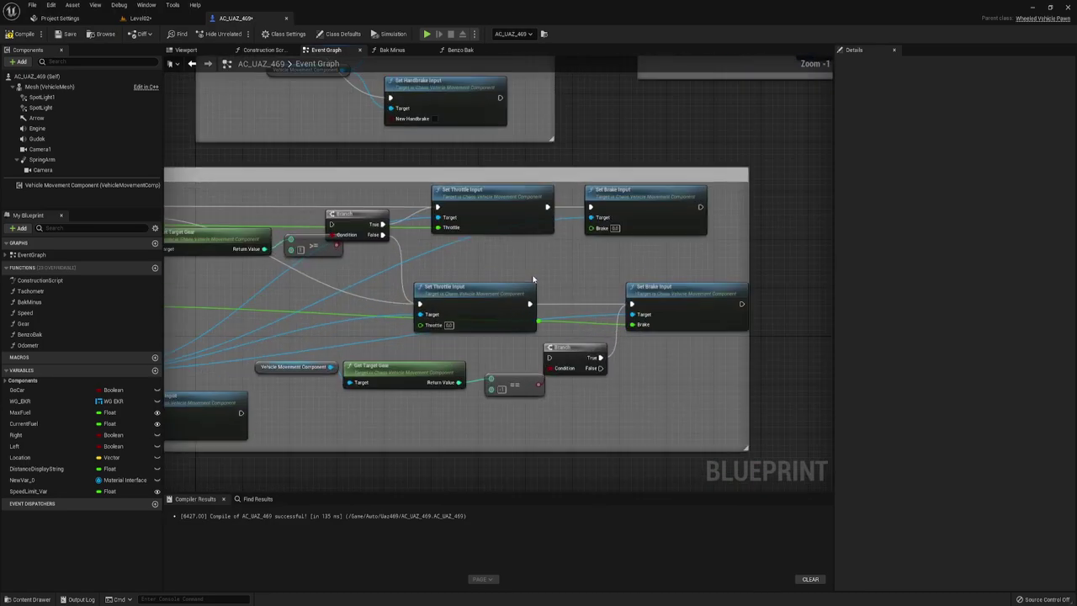
{"action": "right_click_drag", "start_coordinate": [619, 270], "coordinate": [569, 260]}
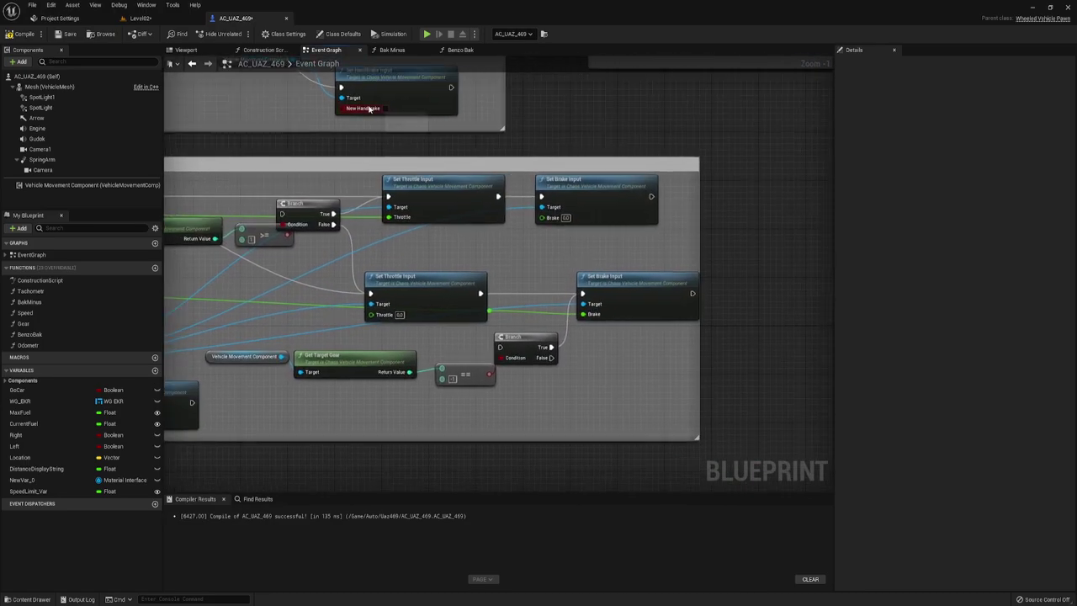
Step: Move the Bak Minus Vehicle Movement Component node below Go Car SET, then return to the Event Graph
{"action": "left_click", "coordinate": [400, 52]}
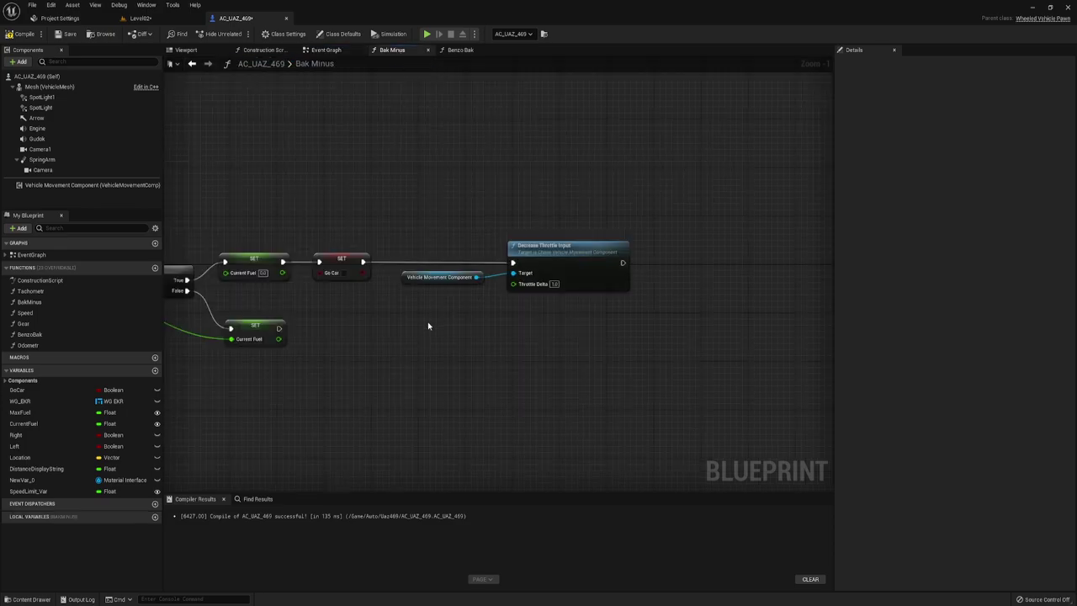
{"action": "mouse_move", "coordinate": [428, 326]}
{"action": "left_mouse_down"}
{"action": "mouse_move", "coordinate": [518, 249]}
{"action": "mouse_move", "coordinate": [657, 252]}
{"action": "left_mouse_up"}
{"action": "scroll", "coordinate": [568, 306], "scroll_direction": "up", "scroll_amount": 1}
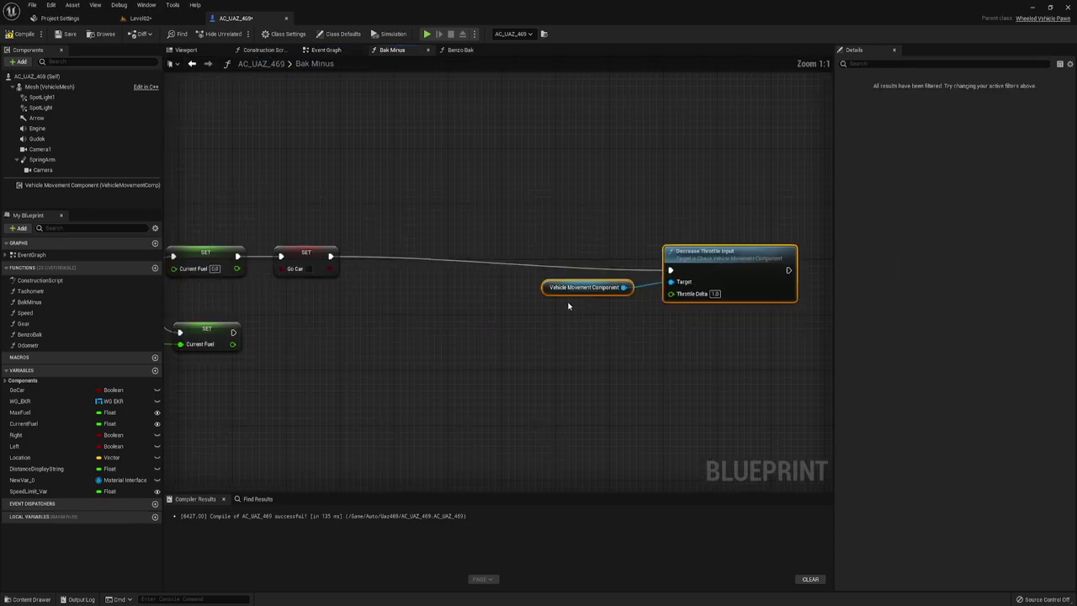
{"action": "right_click_drag", "start_coordinate": [569, 307], "coordinate": [481, 284]}
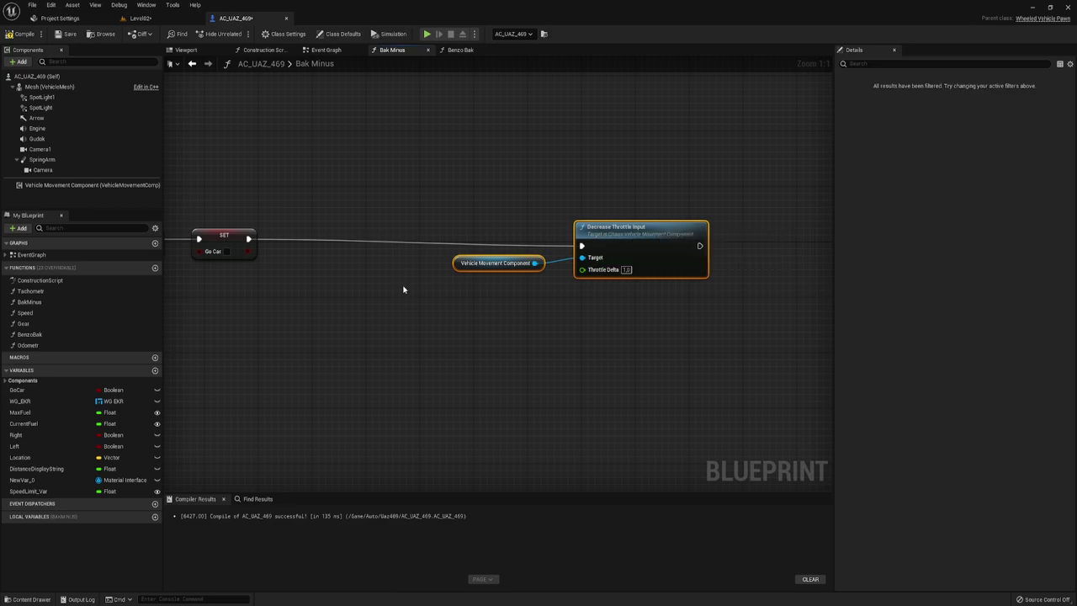
{"action": "right_click_drag", "start_coordinate": [403, 290], "coordinate": [399, 247]}
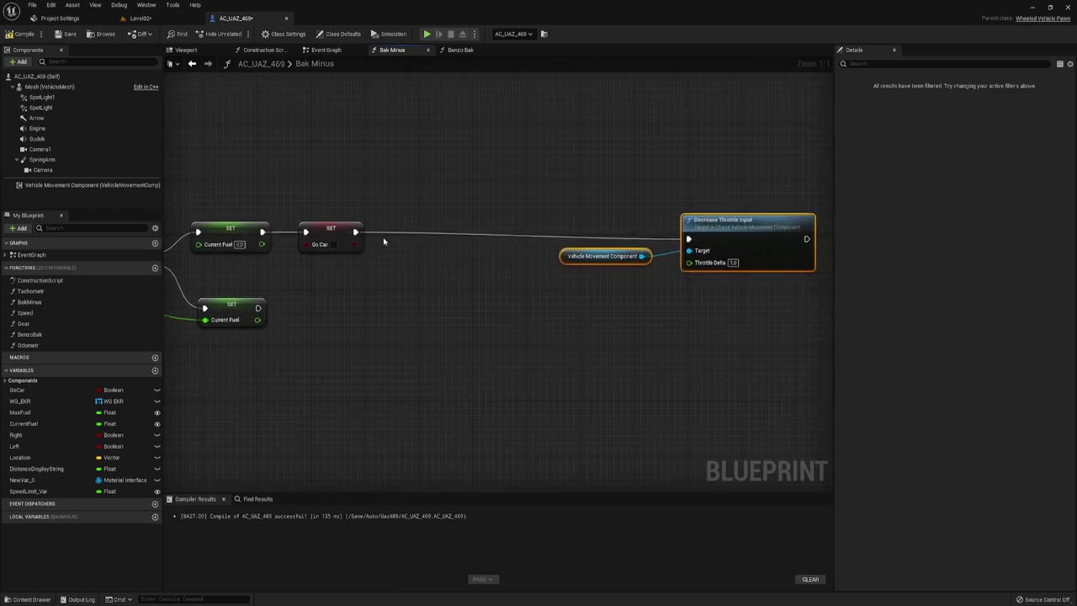
{"action": "left_click", "coordinate": [572, 283]}
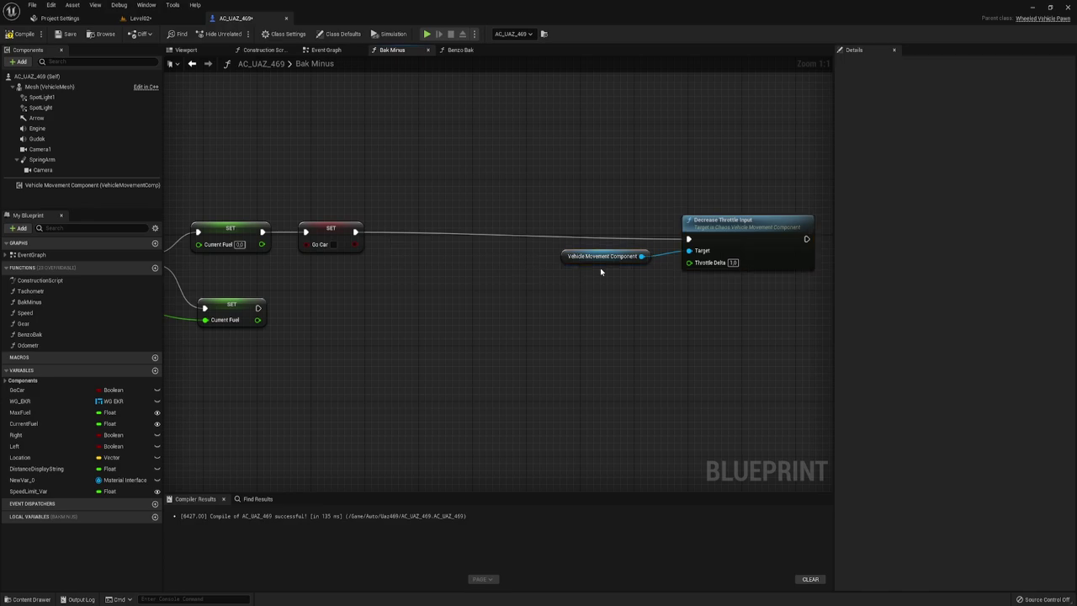
{"action": "mouse_move", "coordinate": [603, 263]}
{"action": "left_mouse_down"}
{"action": "mouse_move", "coordinate": [333, 270]}
{"action": "mouse_move", "coordinate": [403, 290]}
{"action": "left_mouse_up"}
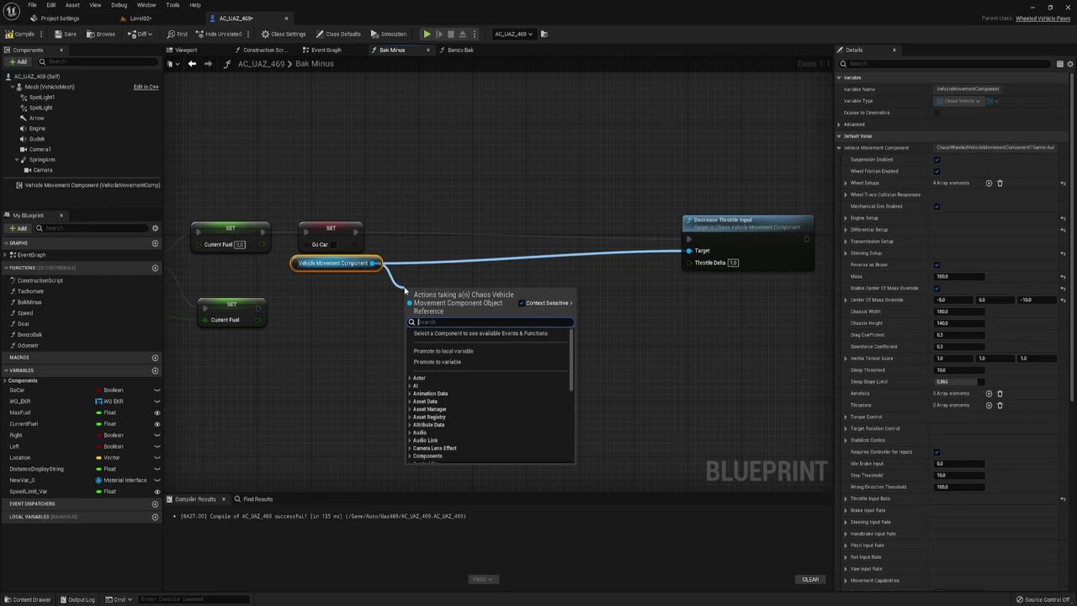
{"action": "type", "text": "get"}
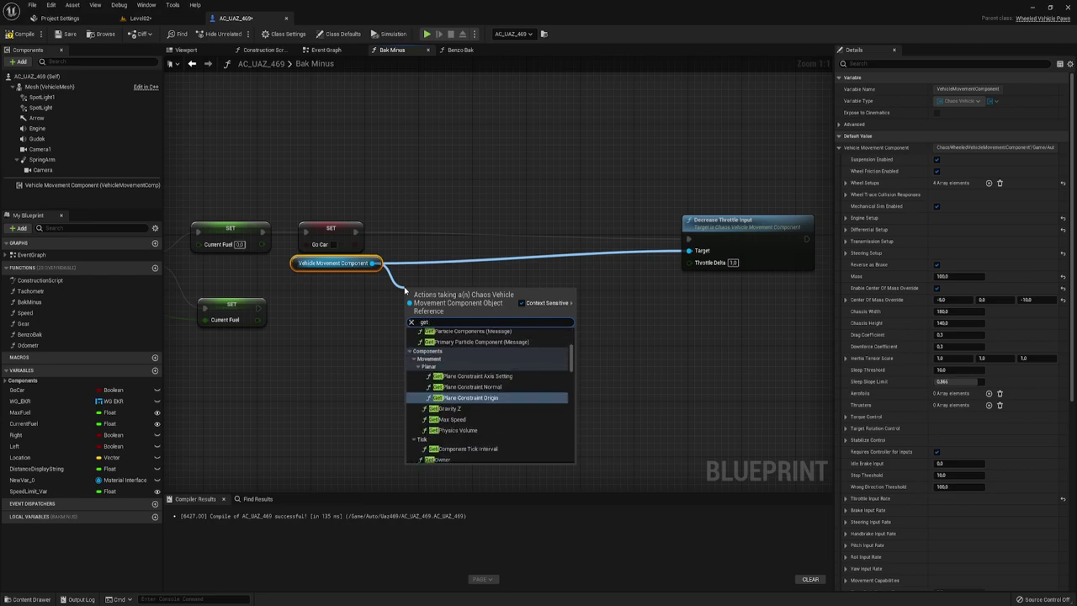
{"action": "left_click", "coordinate": [436, 158]}
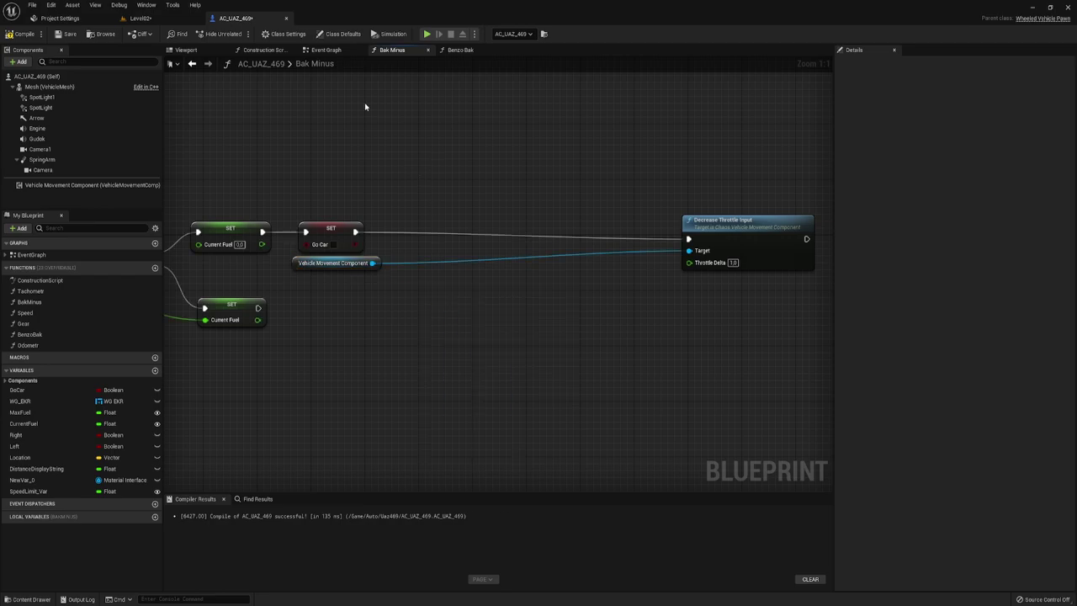
{"action": "left_click", "coordinate": [326, 50]}
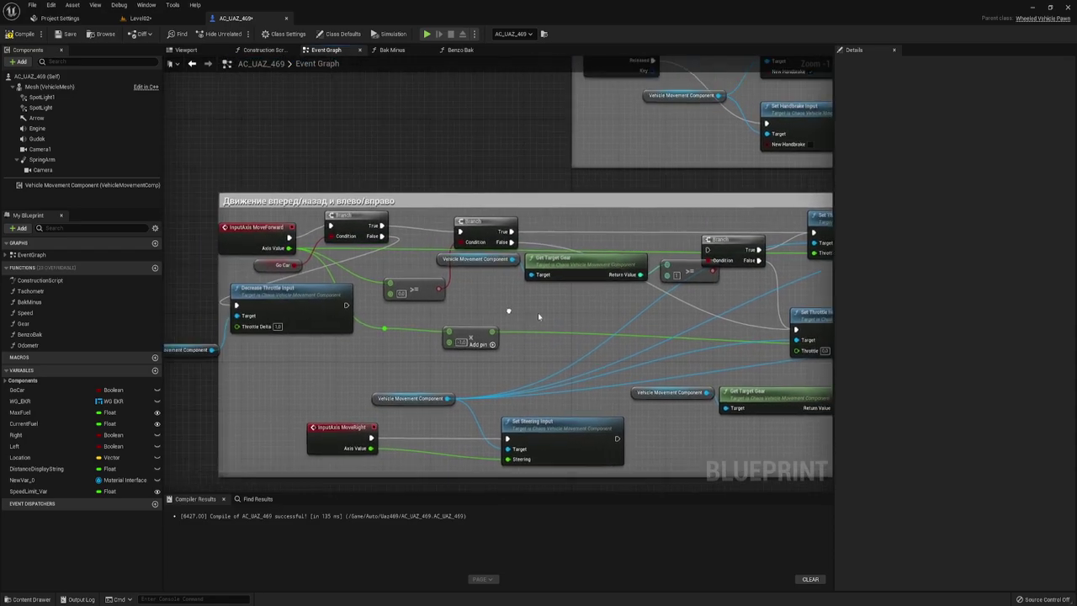
Step: Review the MoveForward and Decrease Throttle Input nodes in the Event Graph, then return to Bak Minus
{"action": "left_click", "coordinate": [385, 238]}
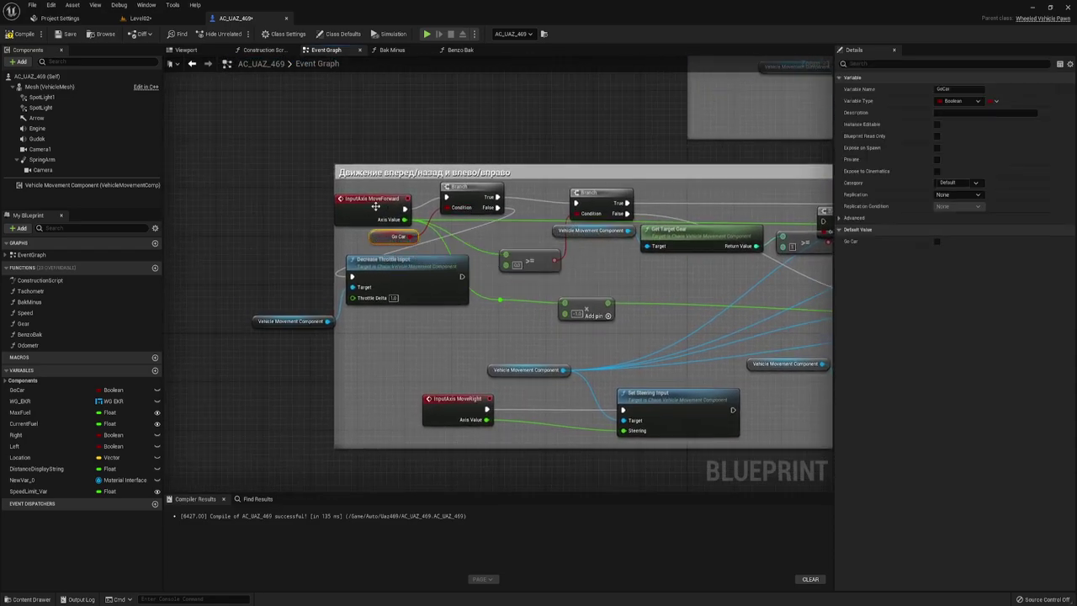
{"action": "mouse_move", "coordinate": [350, 191]}
{"action": "left_mouse_down"}
{"action": "mouse_move", "coordinate": [377, 230]}
{"action": "mouse_move", "coordinate": [473, 245]}
{"action": "left_mouse_up"}
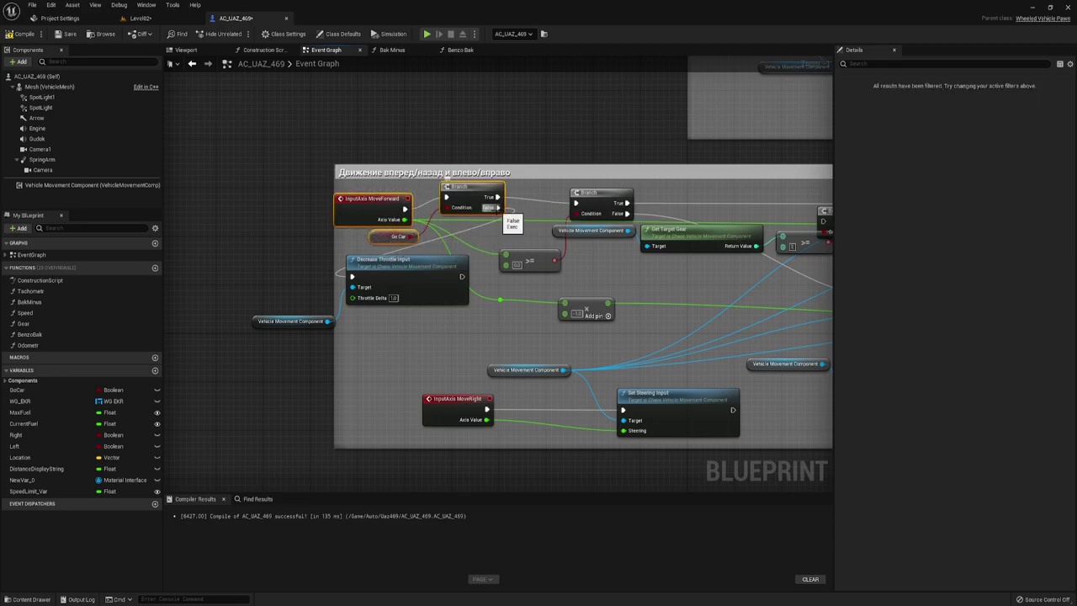
{"action": "left_click_drag", "start_coordinate": [299, 261], "coordinate": [415, 333]}
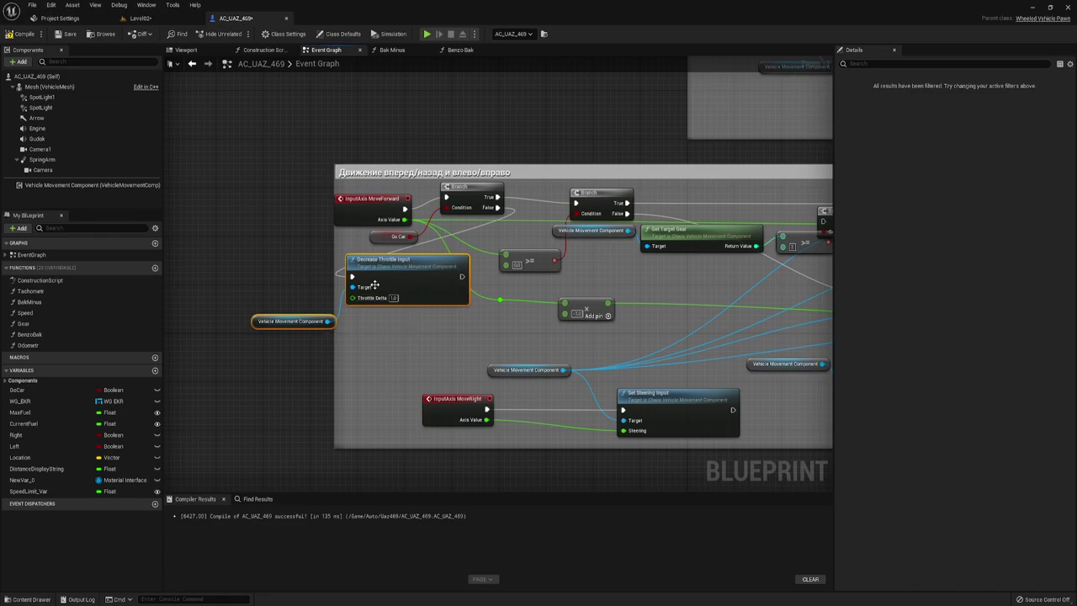
{"action": "left_click_drag", "start_coordinate": [290, 261], "coordinate": [386, 325]}
{"action": "right_click_drag", "start_coordinate": [415, 289], "coordinate": [354, 291]}
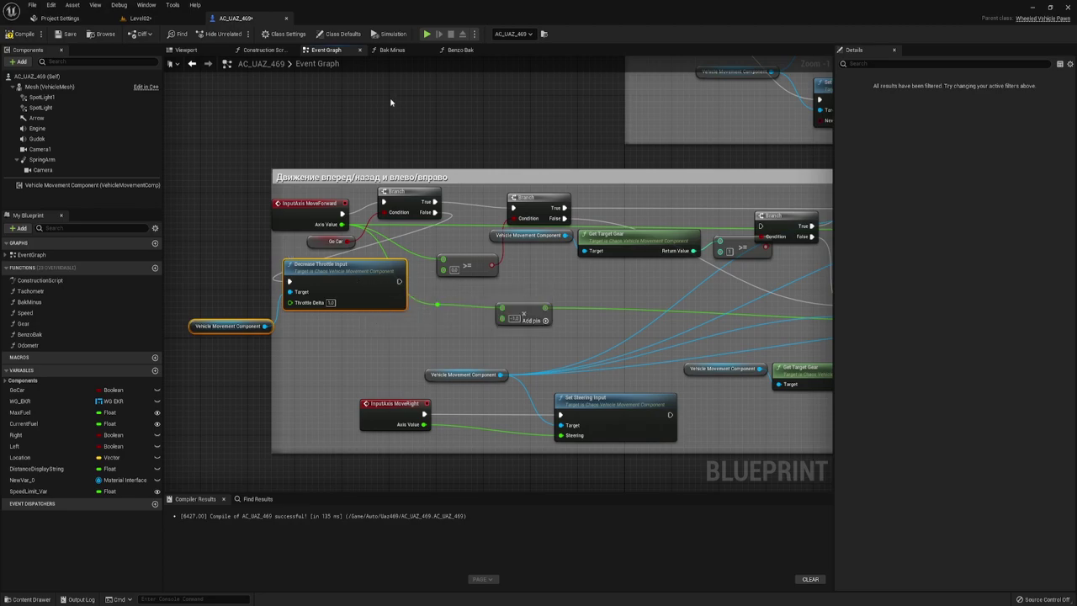
{"action": "left_click", "coordinate": [403, 52]}
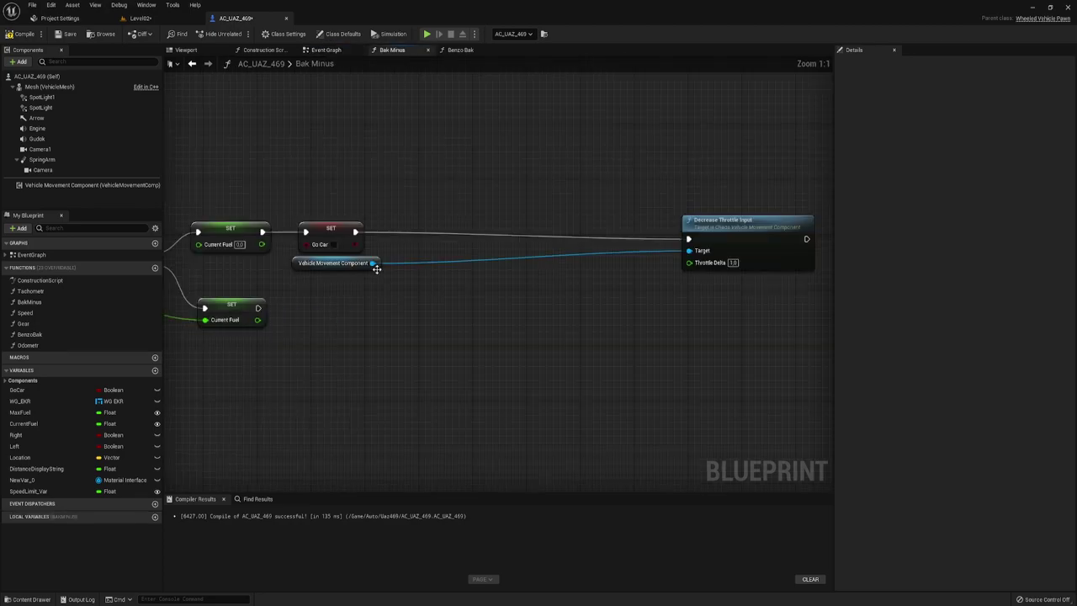
Step: Add a Get Target Gear node fed by the Vehicle Movement Component
{"action": "left_click_drag", "start_coordinate": [375, 265], "coordinate": [341, 292]}
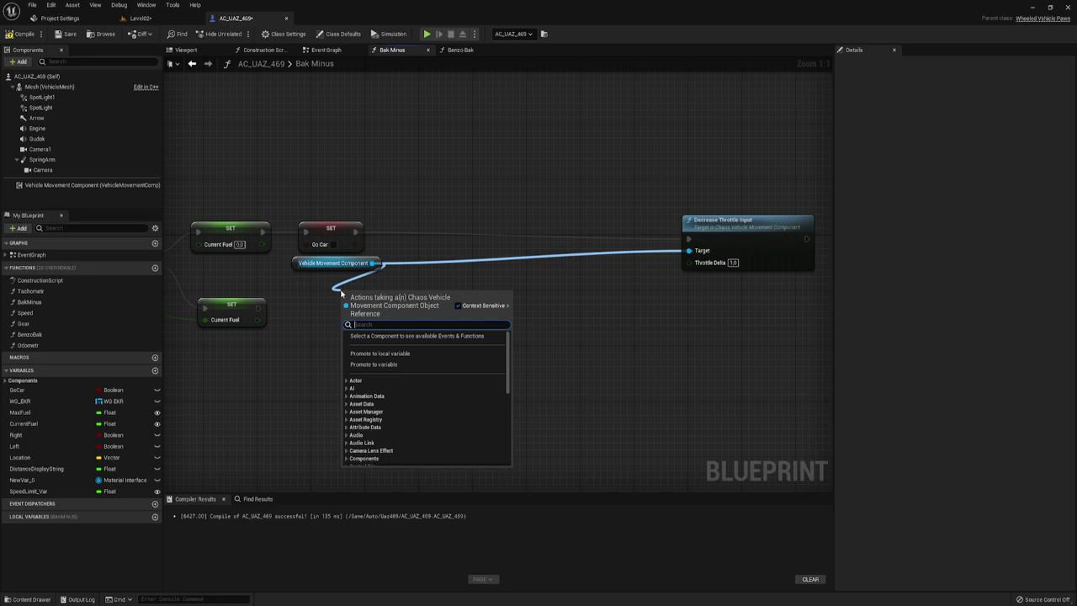
{"action": "type", "text": "get"}
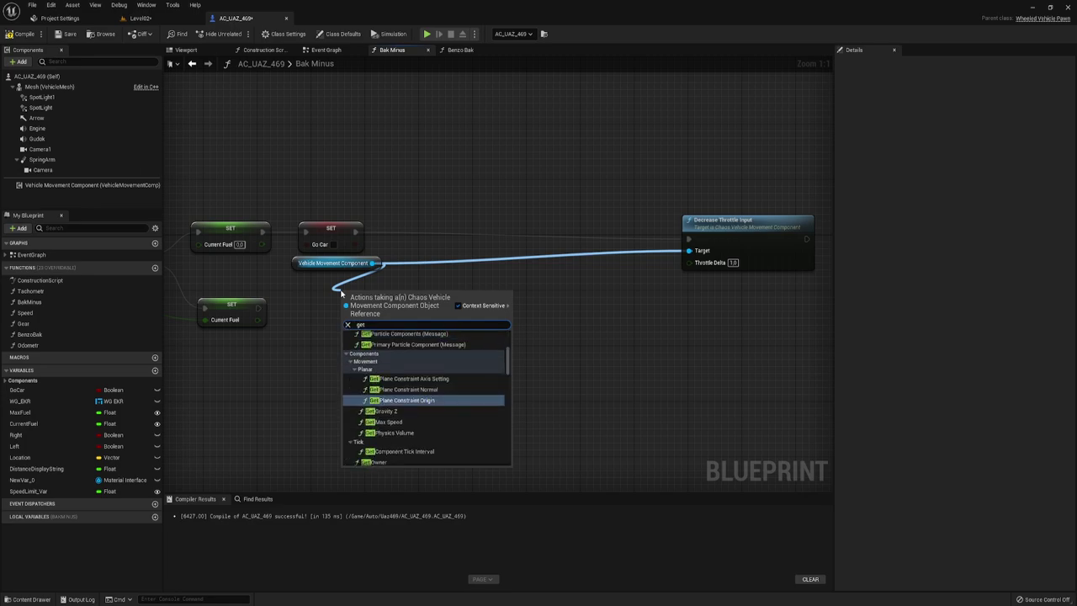
{"action": "type", "text": " tar"}
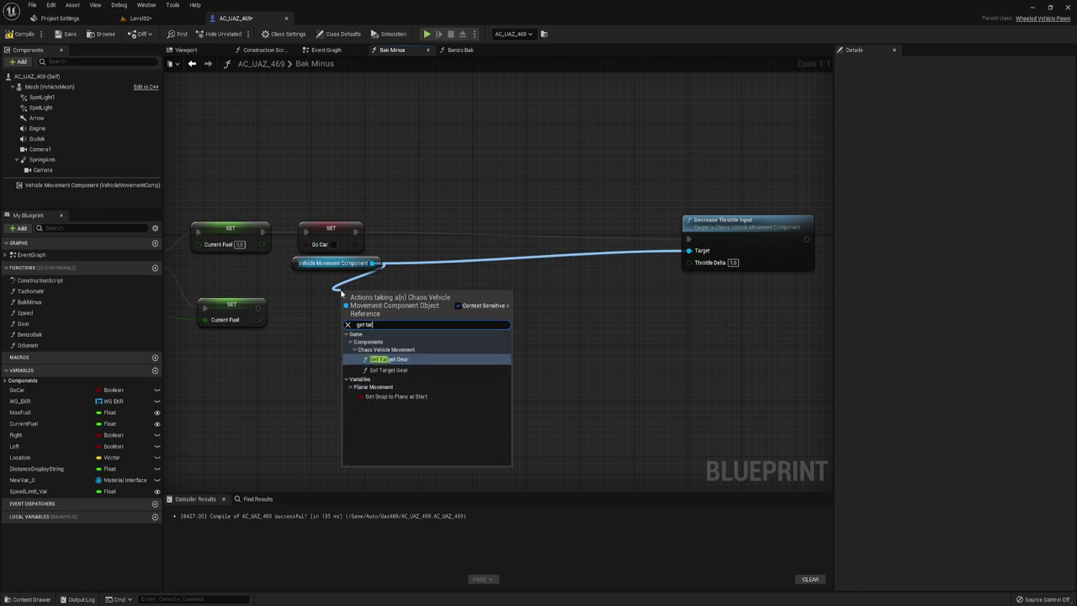
{"action": "left_click", "coordinate": [387, 359]}
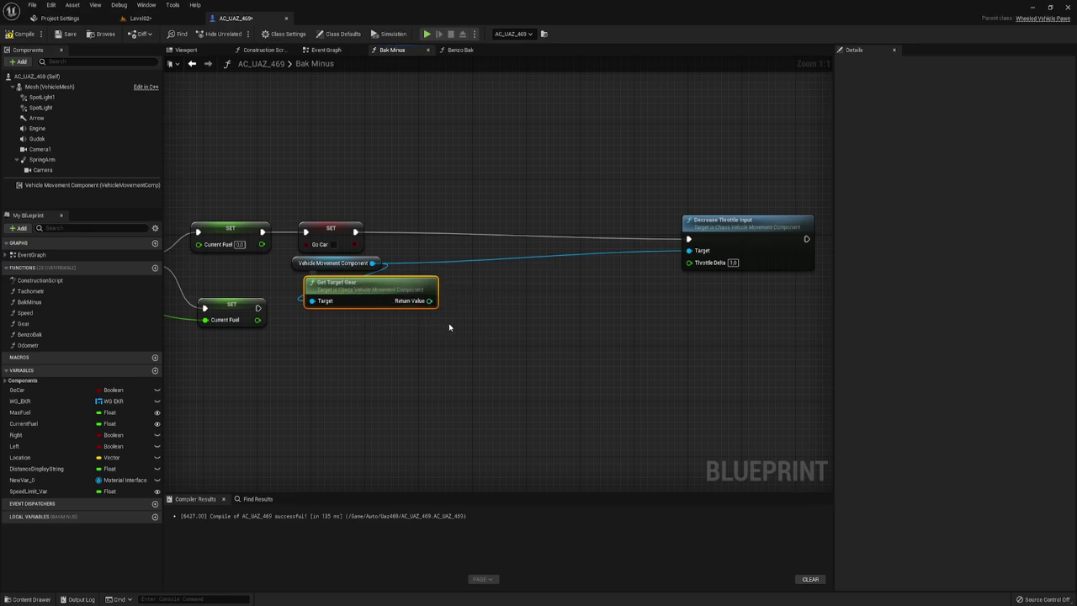
Step: Feed the gear Return Value into a new integer Less (<) comparison
{"action": "left_click_drag", "start_coordinate": [429, 301], "coordinate": [465, 305]}
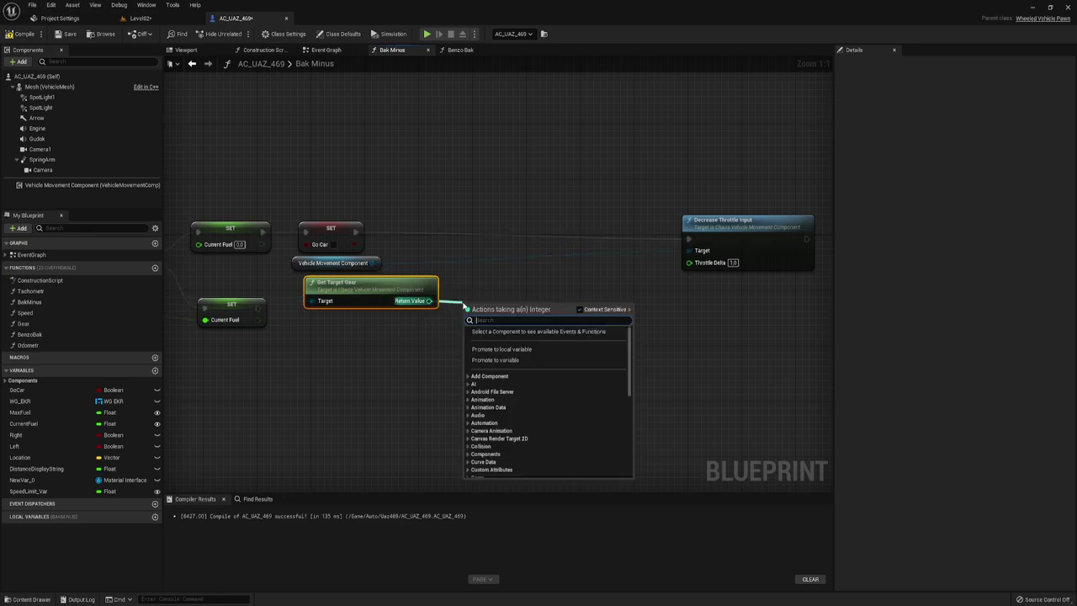
{"action": "type", "text": "<"}
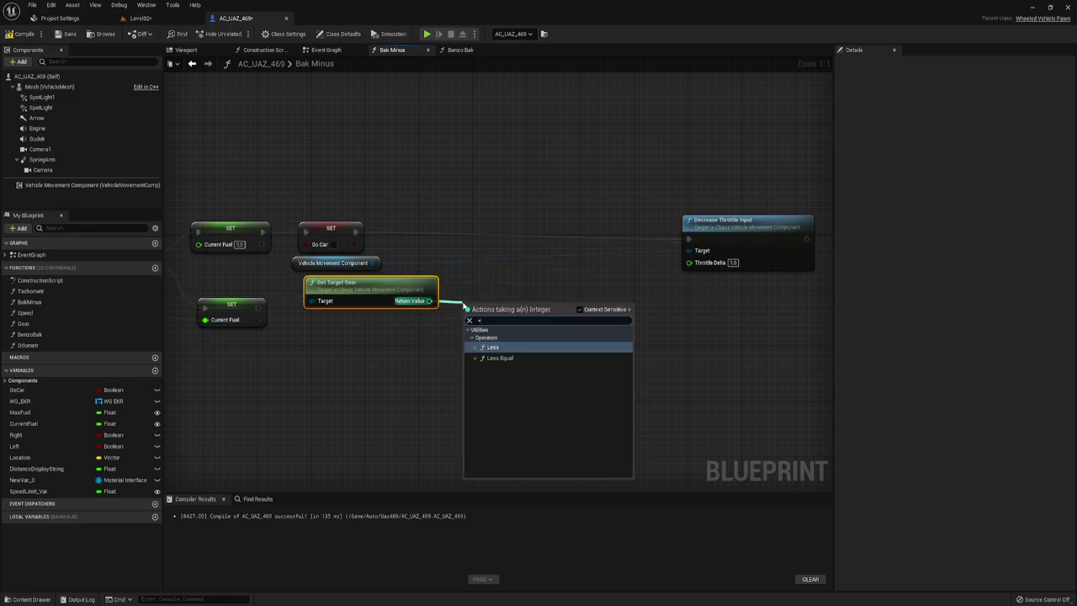
{"action": "left_click", "coordinate": [493, 347]}
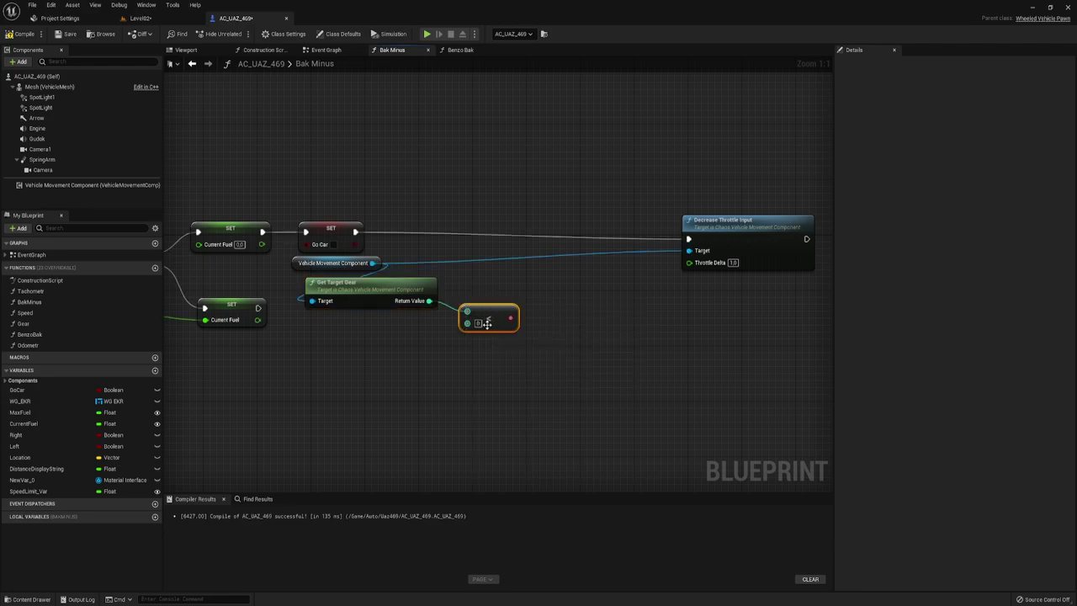
Step: Add a Branch after the Go Car SET, with the less-than result as its condition
{"action": "left_click", "coordinate": [459, 223]}
{"action": "left_click_drag", "start_coordinate": [465, 239], "coordinate": [355, 231]}
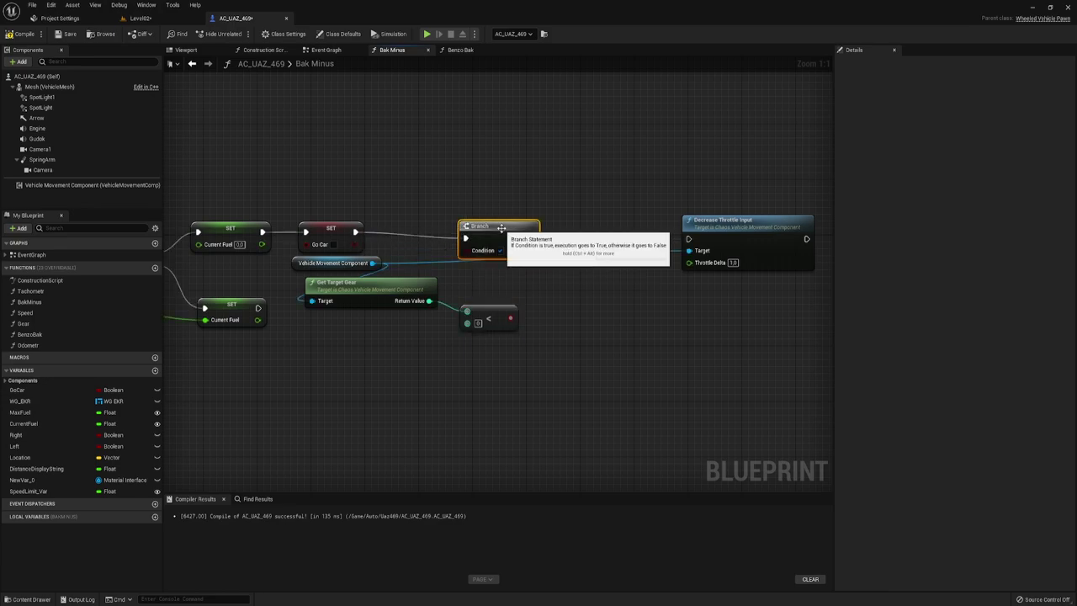
{"action": "mouse_move", "coordinate": [500, 227]}
{"action": "left_mouse_down"}
{"action": "mouse_move", "coordinate": [689, 239]}
{"action": "mouse_move", "coordinate": [622, 254]}
{"action": "left_mouse_up"}
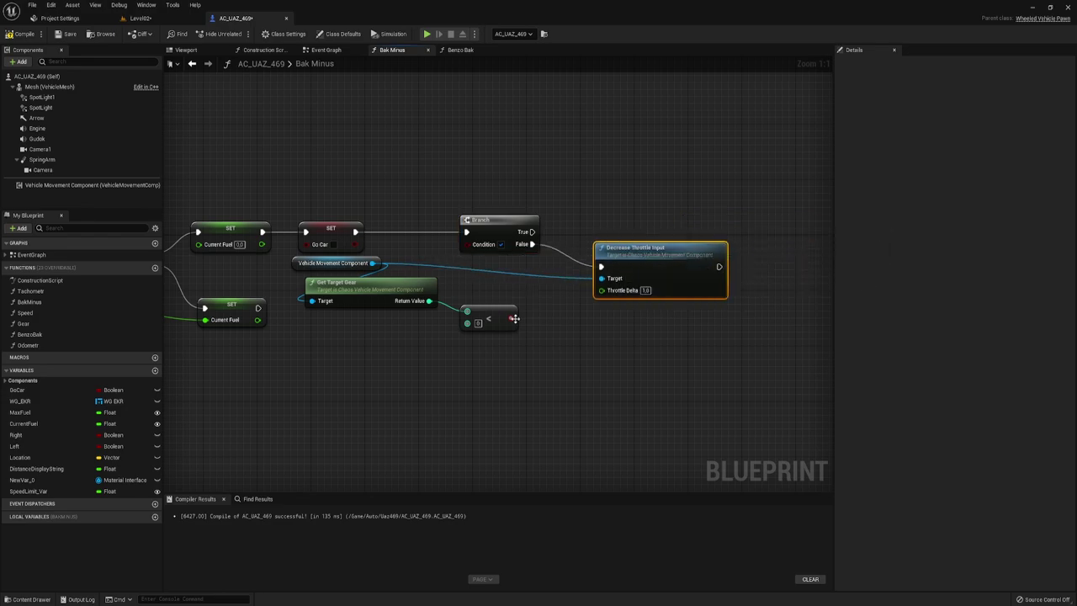
{"action": "left_click_drag", "start_coordinate": [511, 318], "coordinate": [468, 245]}
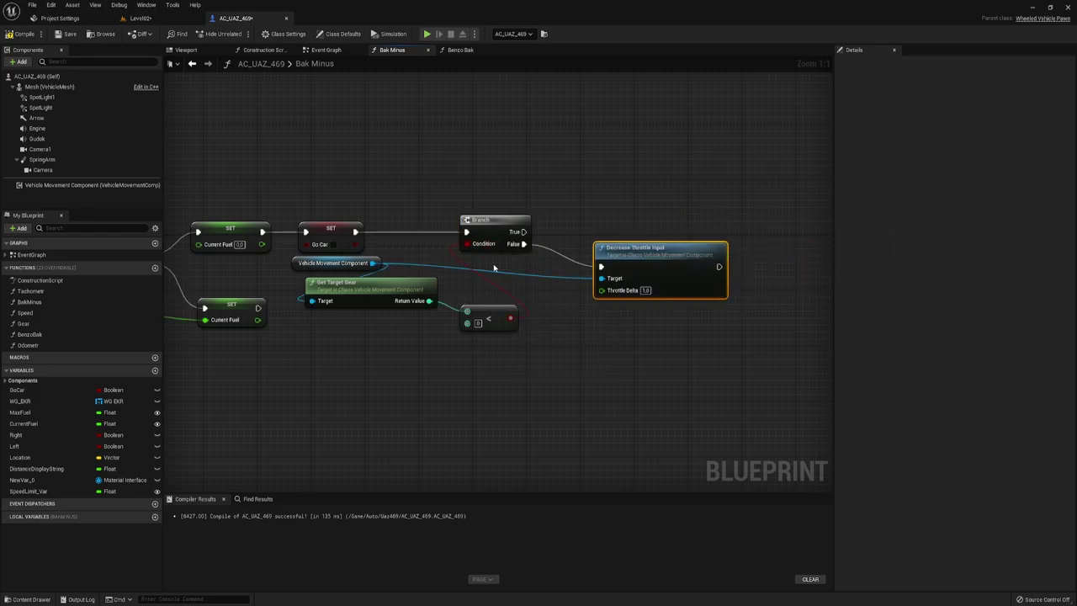
Step: Tidy the Get Target Gear and comparison nodes and select Decrease Throttle Input
{"action": "mouse_move", "coordinate": [484, 318]}
{"action": "left_mouse_down"}
{"action": "mouse_move", "coordinate": [468, 298]}
{"action": "mouse_move", "coordinate": [498, 305]}
{"action": "left_mouse_up"}
{"action": "right_click_drag", "start_coordinate": [441, 335], "coordinate": [464, 360]}
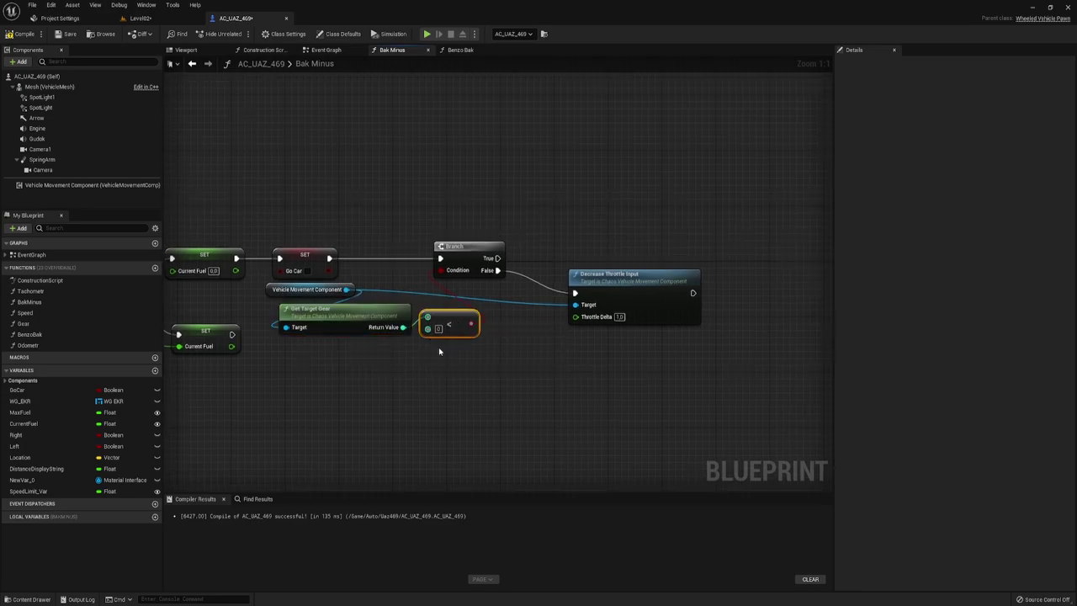
{"action": "left_click_drag", "start_coordinate": [347, 353], "coordinate": [489, 315]}
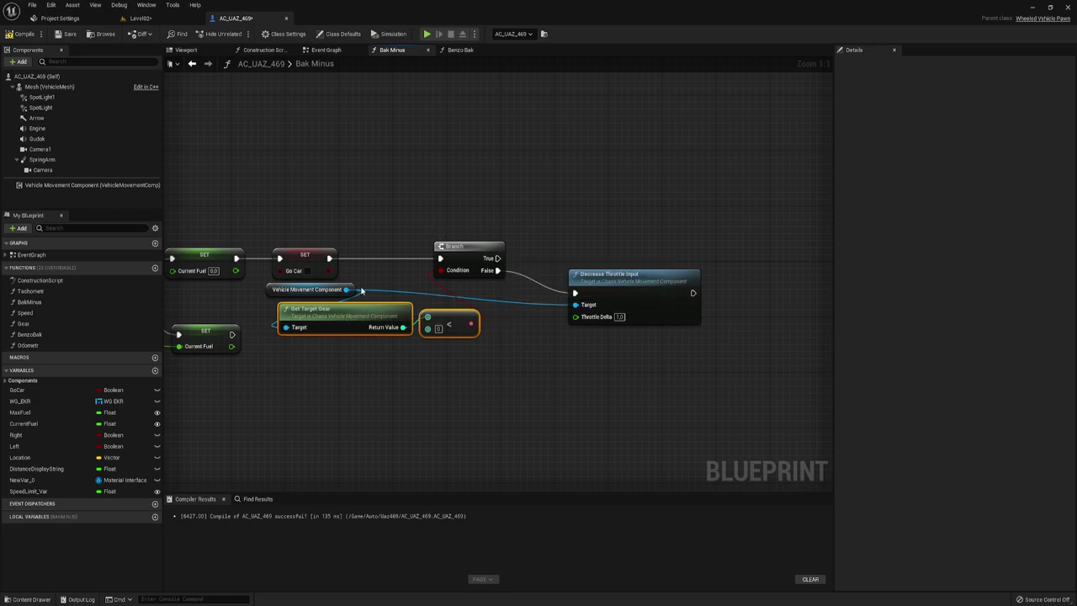
{"action": "mouse_move", "coordinate": [346, 290]}
{"action": "left_mouse_down"}
{"action": "mouse_move", "coordinate": [570, 200]}
{"action": "mouse_move", "coordinate": [691, 385]}
{"action": "left_mouse_up"}
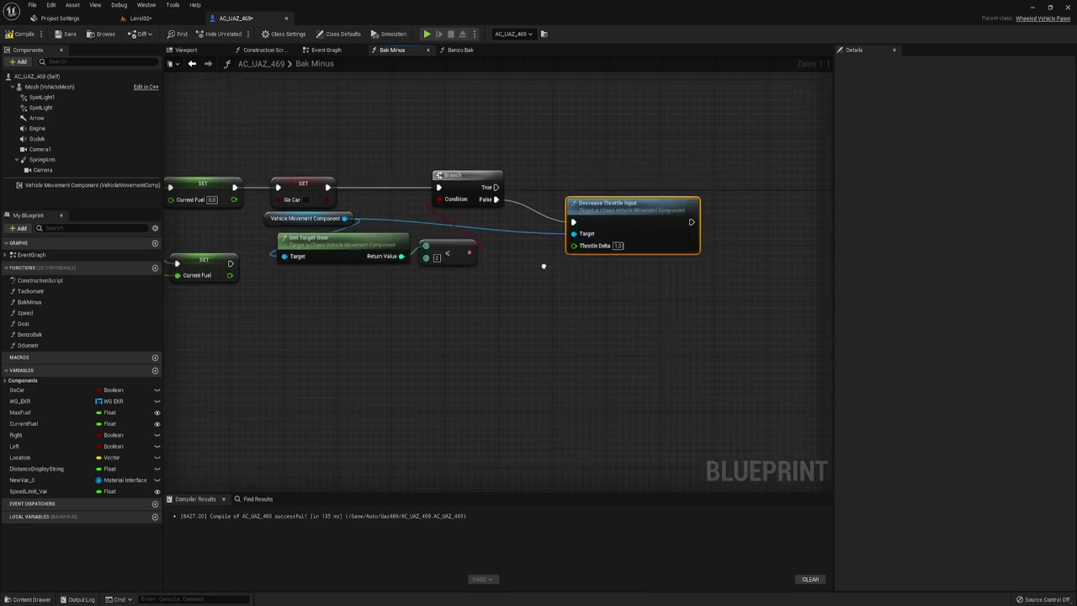
{"action": "right_click_drag", "start_coordinate": [543, 265], "coordinate": [517, 348]}
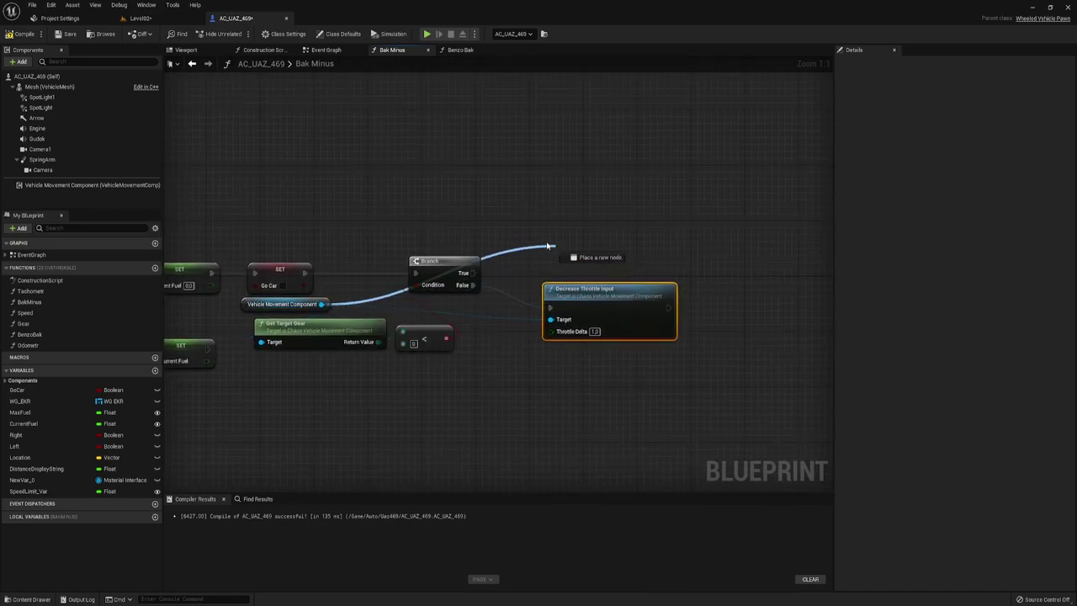
Step: Add Stop Movement Keep Pathing on the Vehicle Movement Component, executed from Branch True
{"action": "left_click_drag", "start_coordinate": [323, 304], "coordinate": [529, 236]}
{"action": "type", "text": "stop"}
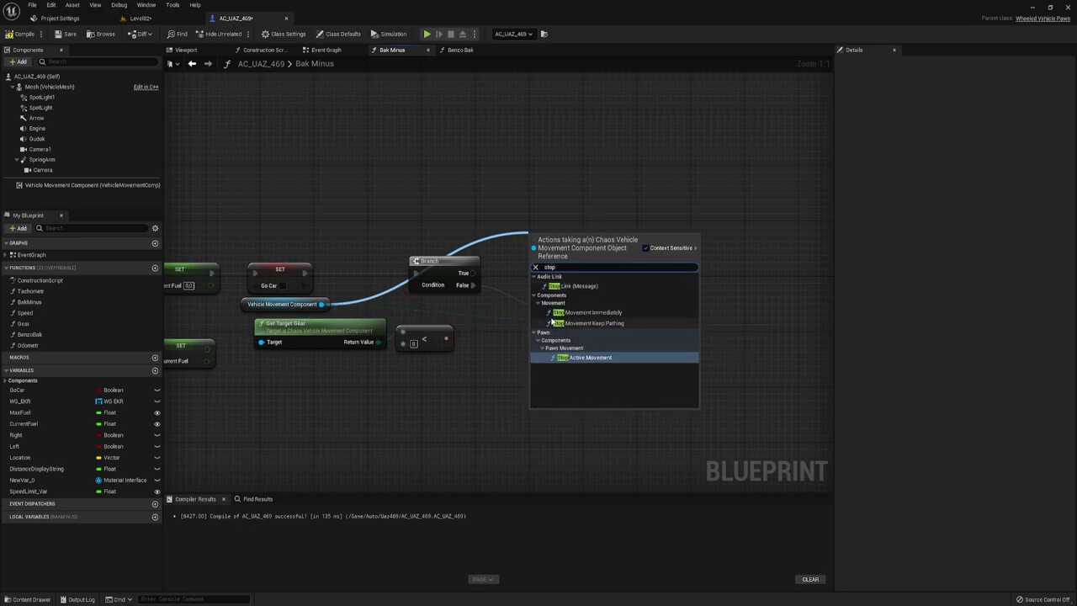
{"action": "left_click", "coordinate": [592, 323]}
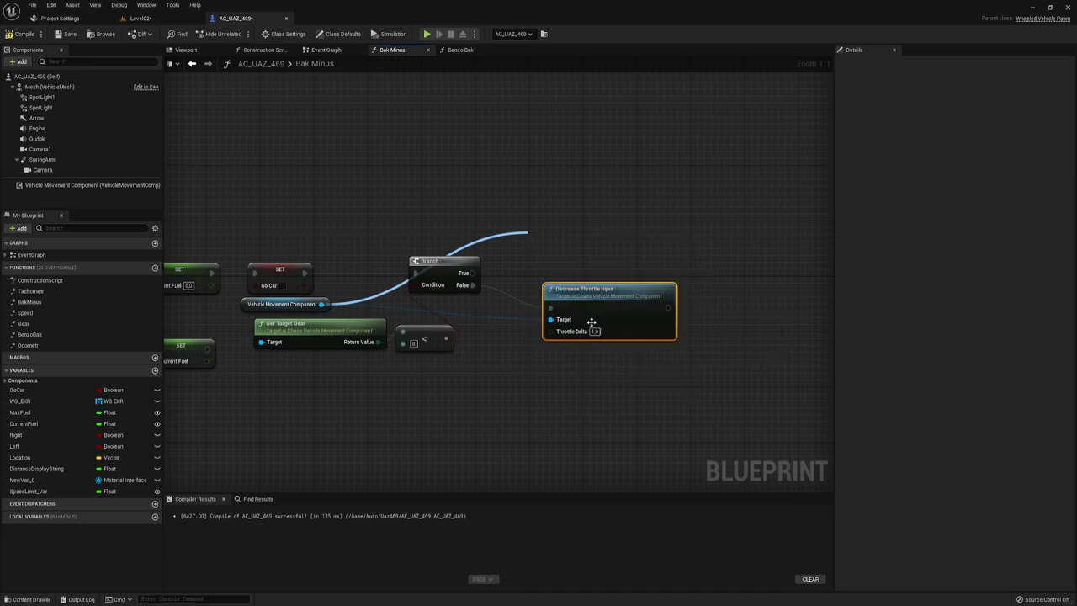
{"action": "left_click_drag", "start_coordinate": [473, 272], "coordinate": [536, 259]}
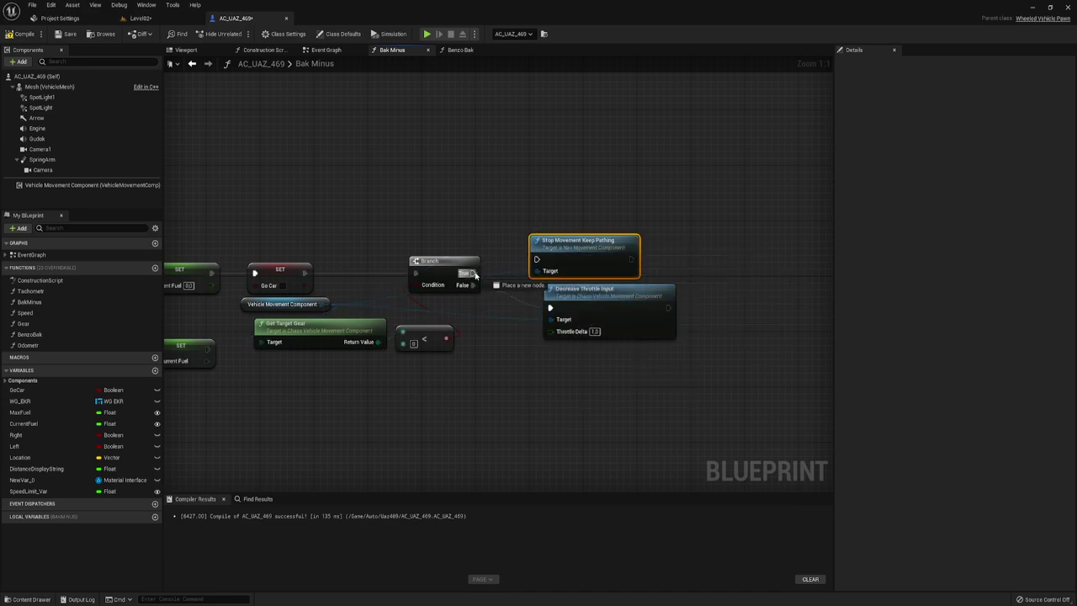
{"action": "left_click", "coordinate": [595, 248]}
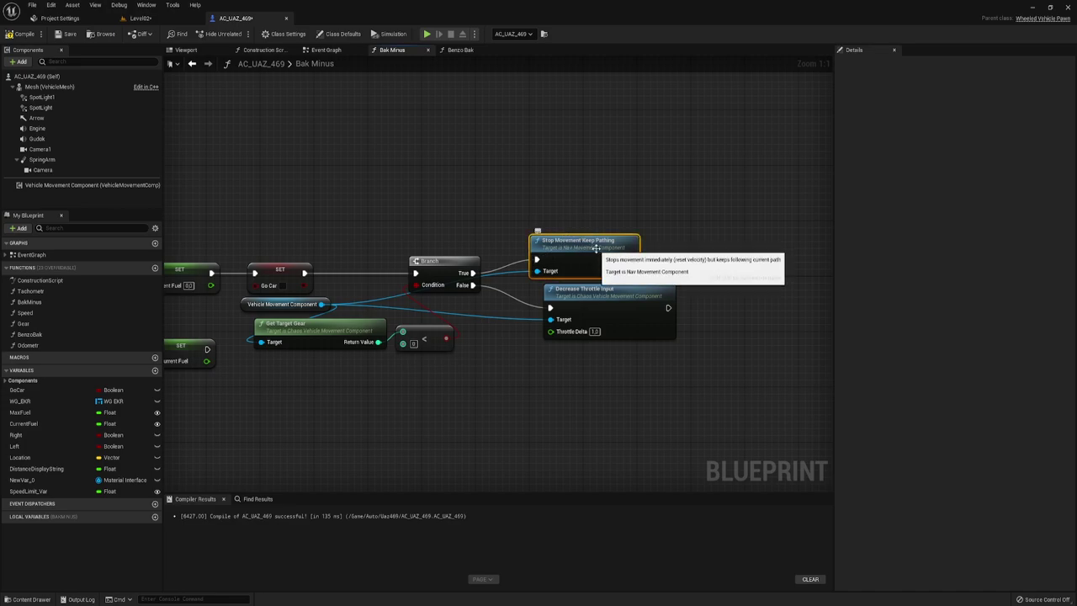
{"action": "right_click_drag", "start_coordinate": [444, 188], "coordinate": [260, 175]}
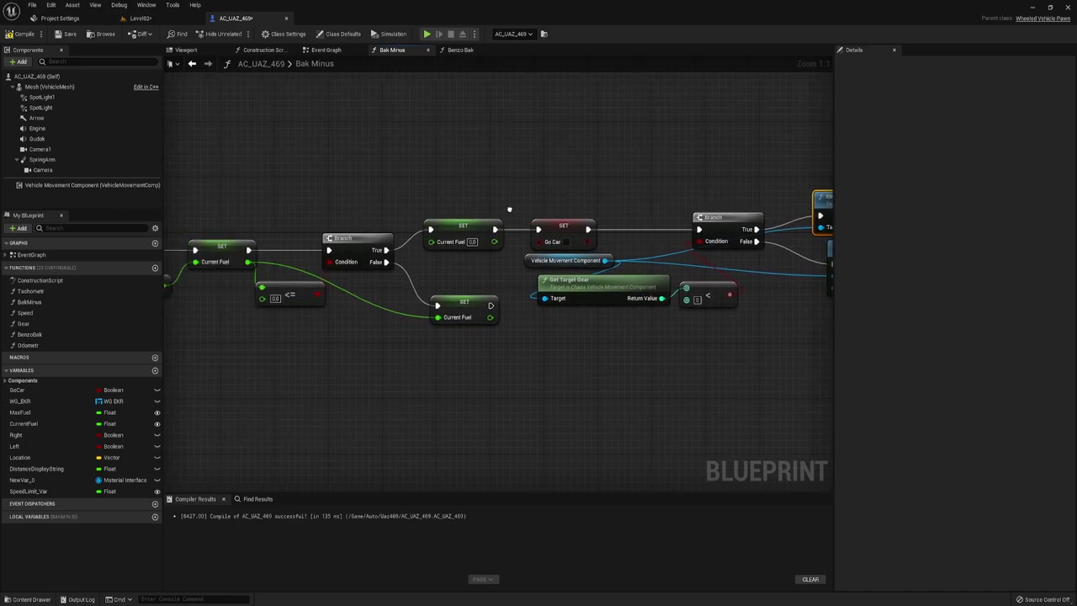
Step: From the Event Graph, run two test drives reversing and steering the UAZ with S and A
{"action": "left_click_drag", "start_coordinate": [242, 165], "coordinate": [303, 329]}
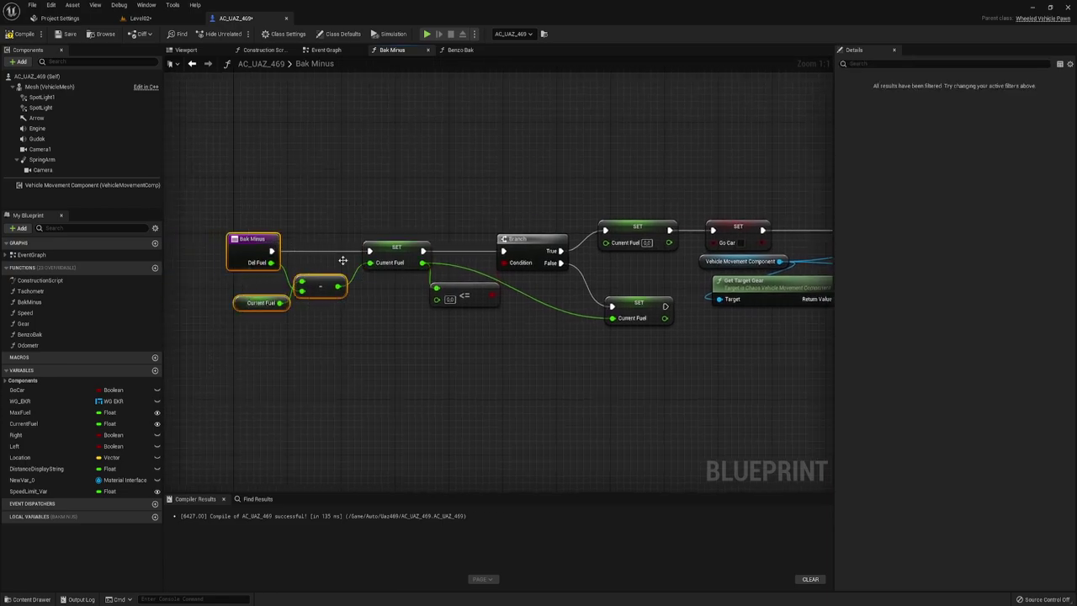
{"action": "left_click", "coordinate": [326, 49]}
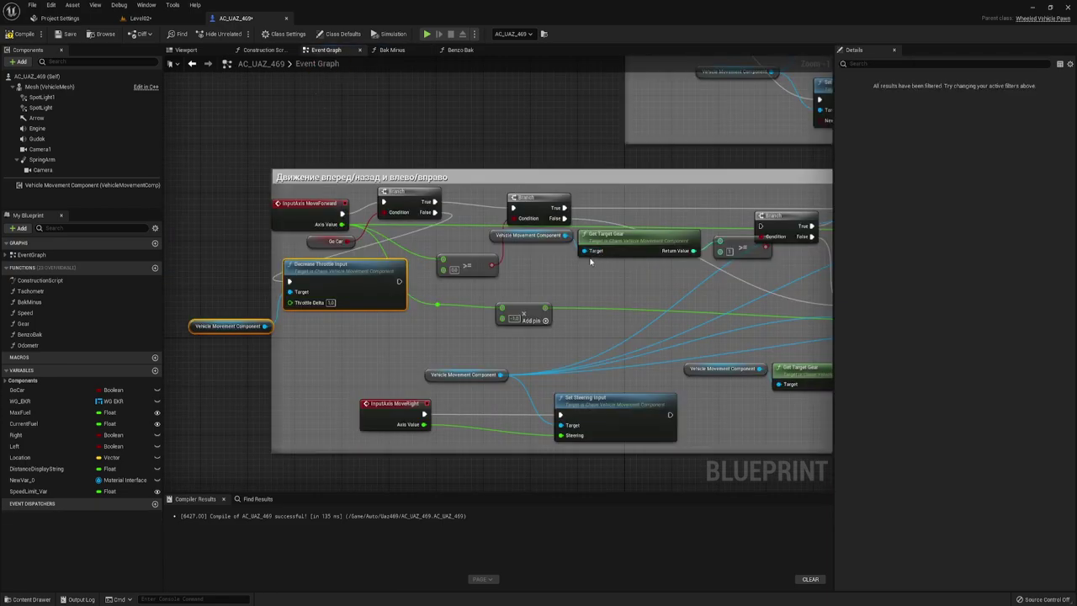
{"action": "right_click_drag", "start_coordinate": [586, 299], "coordinate": [508, 309]}
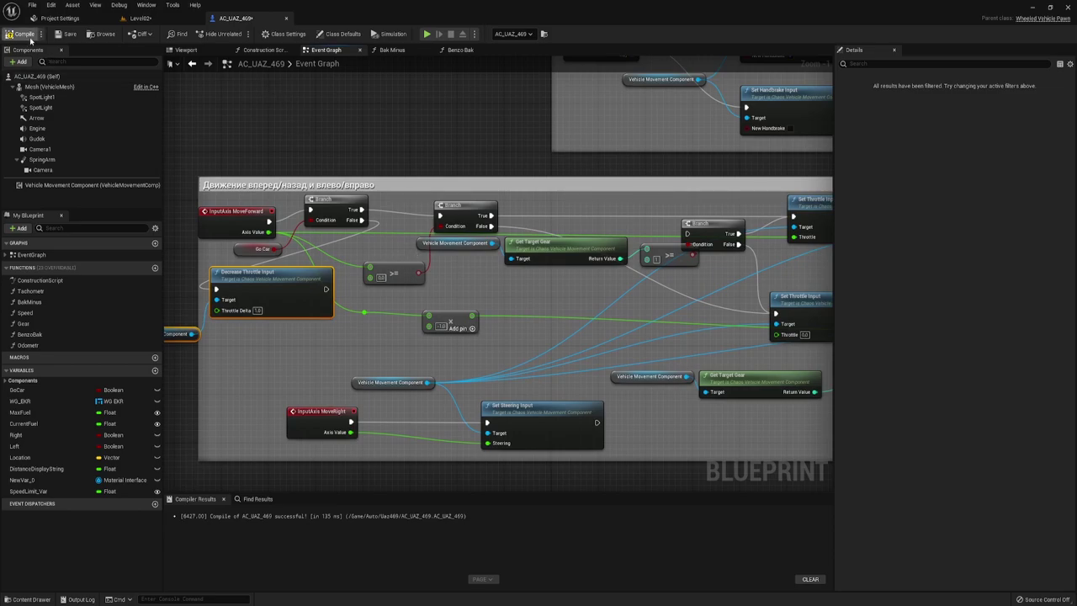
{"action": "left_click", "coordinate": [428, 34]}
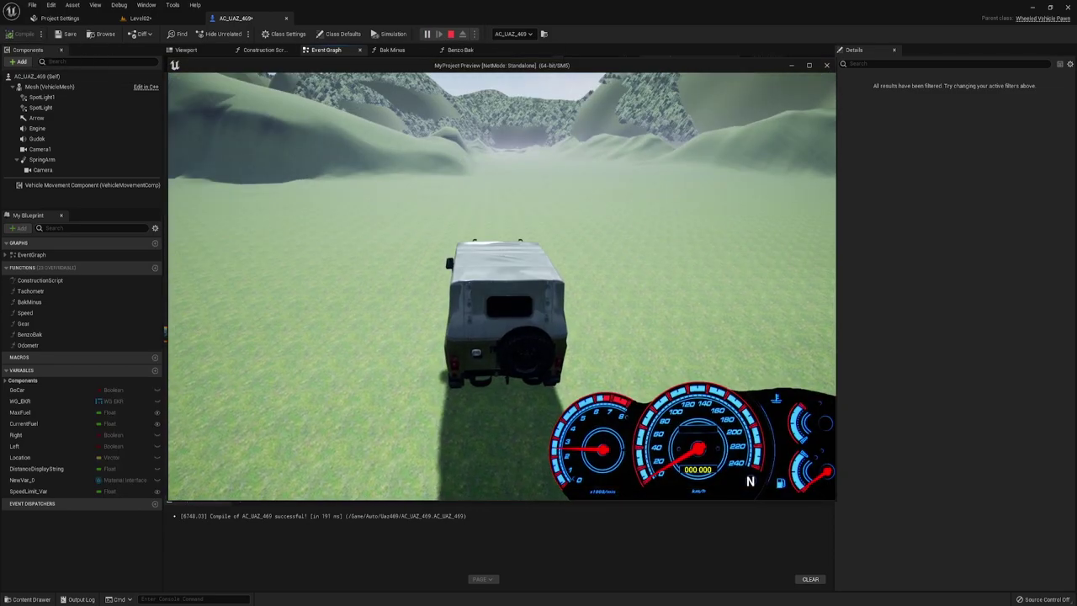
{"action": "key", "text": "s"}
{"action": "key", "text": "a"}
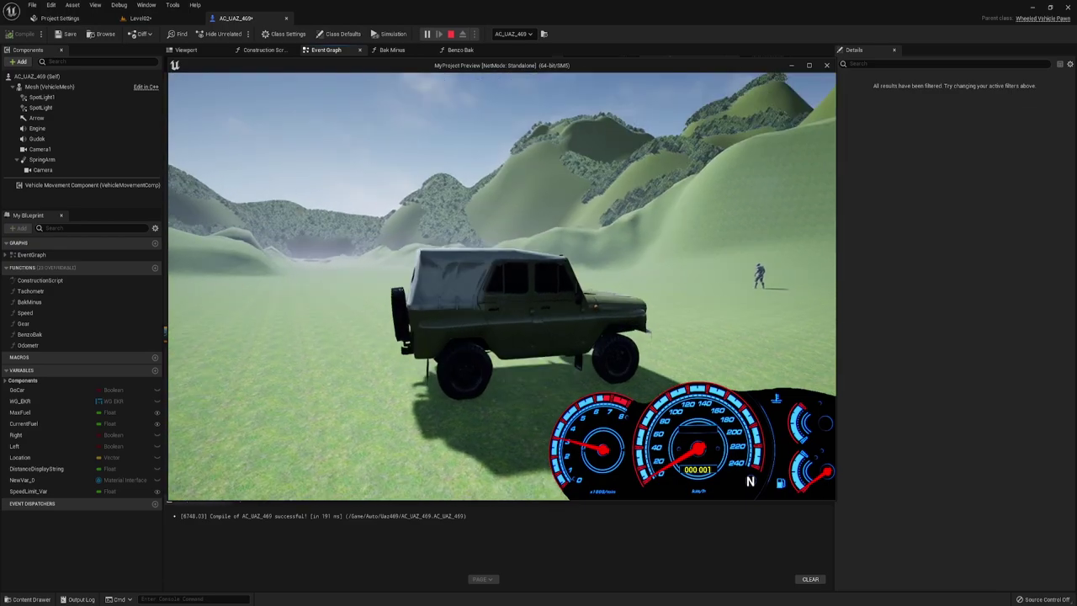
{"action": "key", "text": "Escape"}
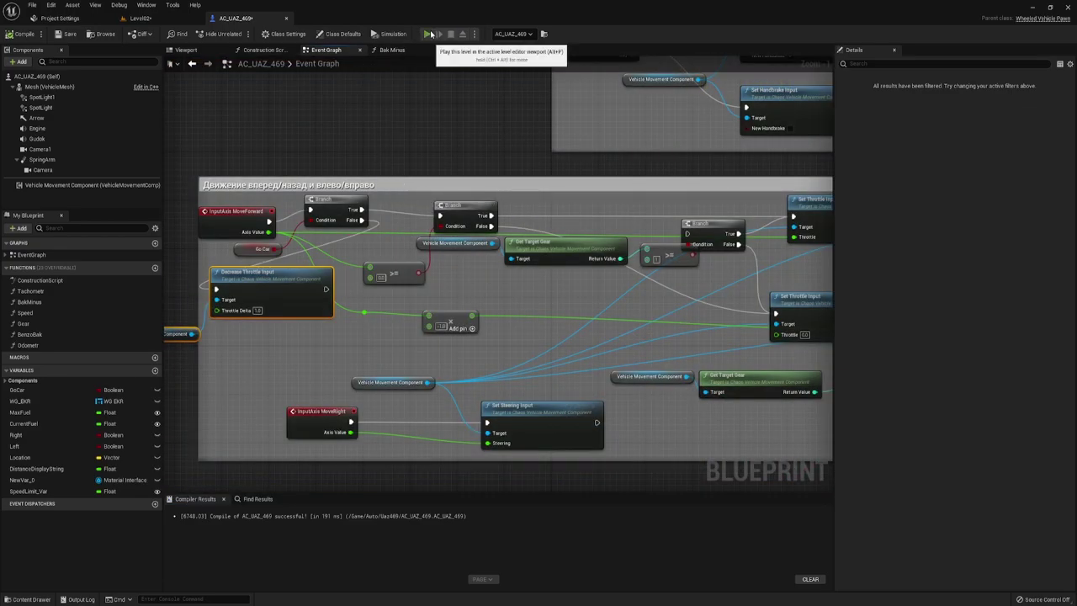
{"action": "left_click", "coordinate": [429, 33]}
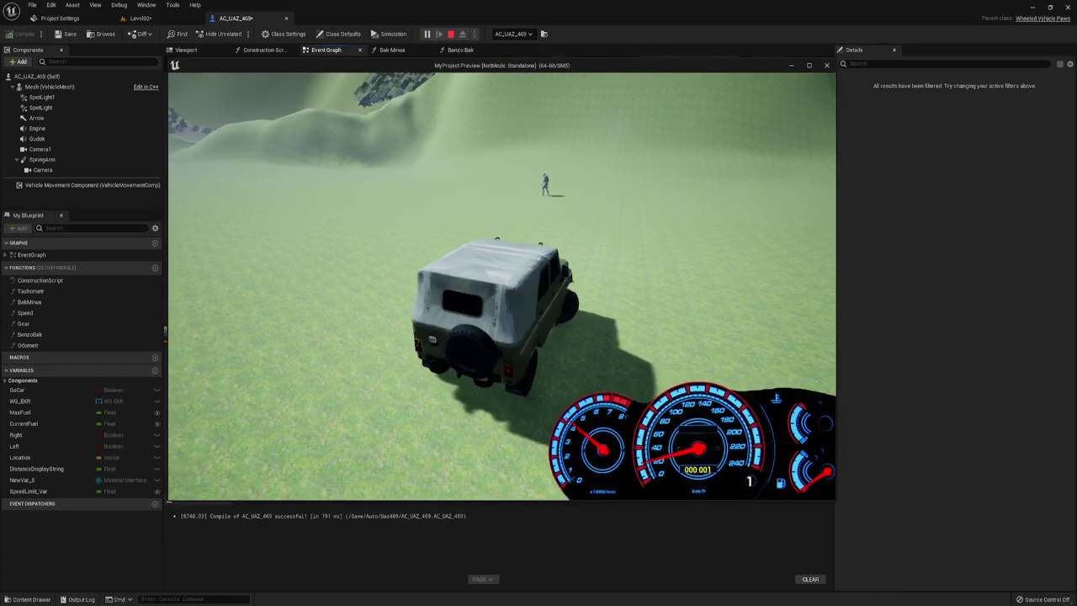
{"action": "key", "text": "s"}
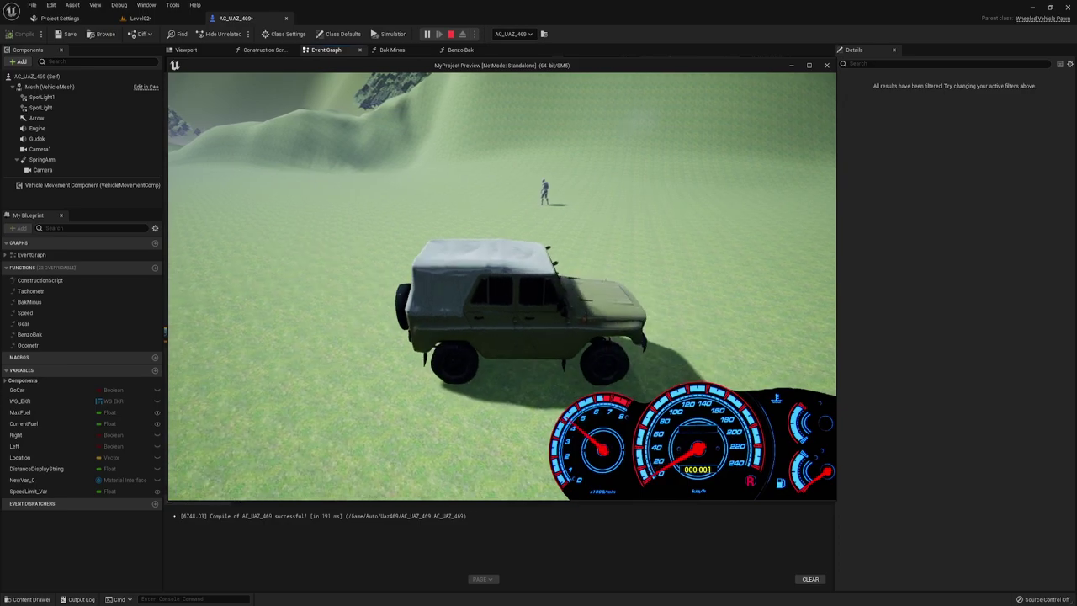
{"action": "key", "text": "Escape"}
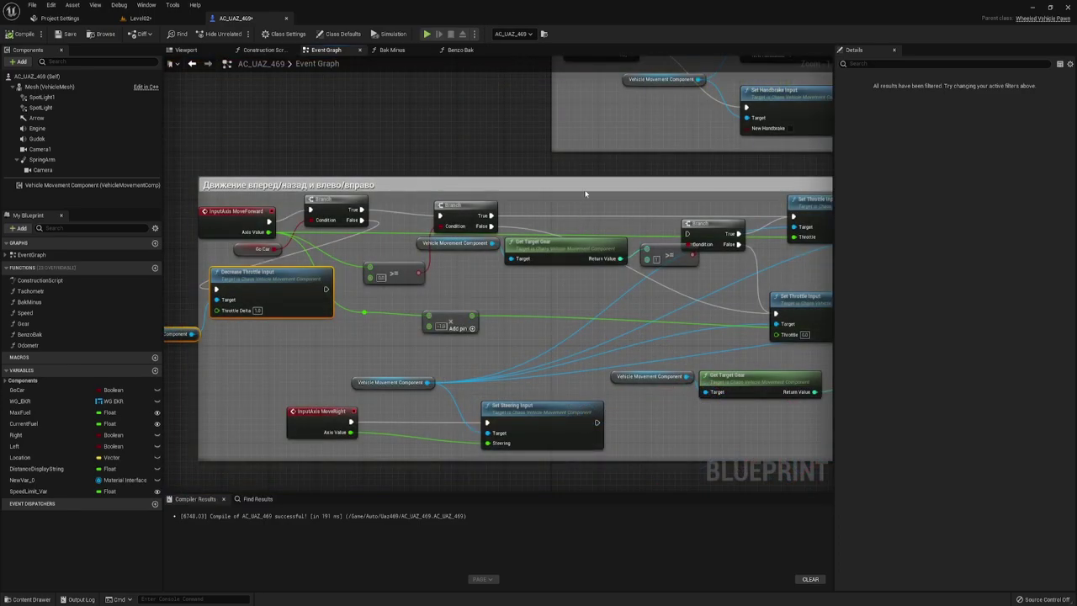
Step: Test-drive again: forward and right with W and D, then reverse and steer with S and A
{"action": "left_click", "coordinate": [427, 33]}
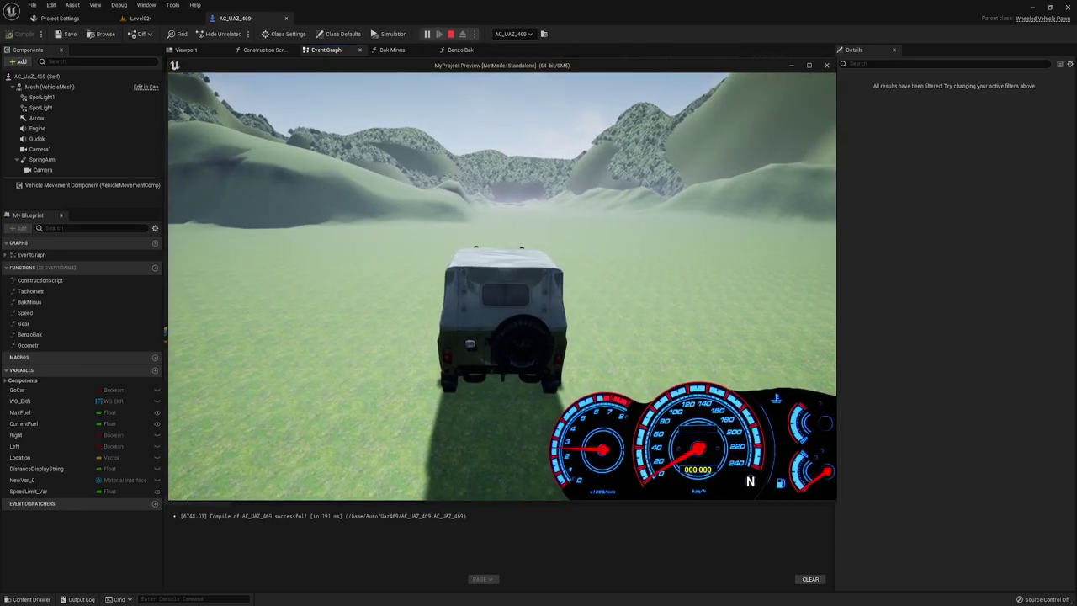
{"action": "key", "text": "w"}
{"action": "key", "text": "d"}
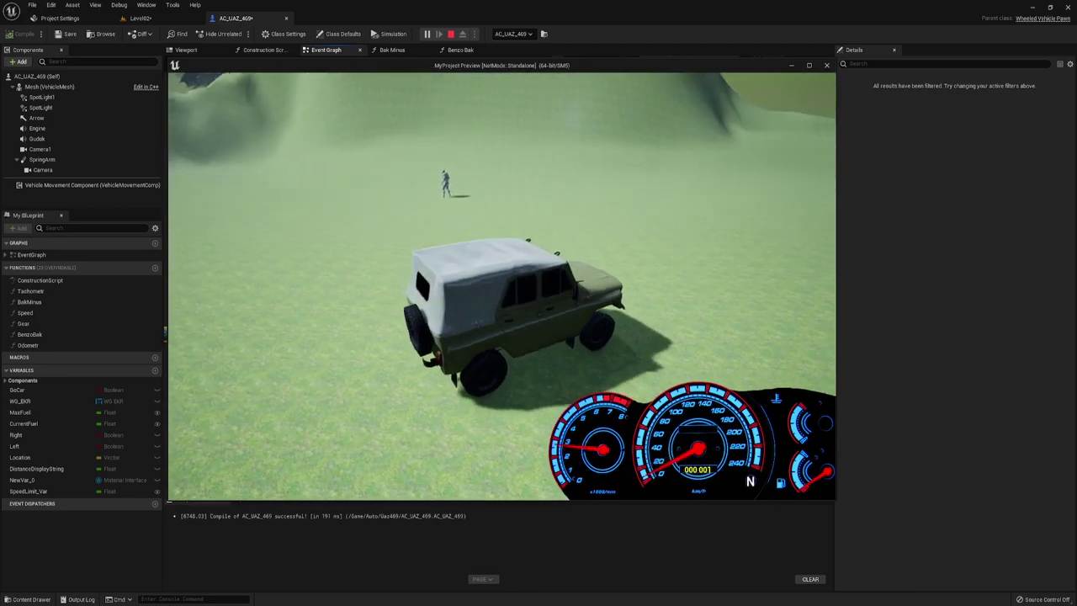
{"action": "key", "text": "s"}
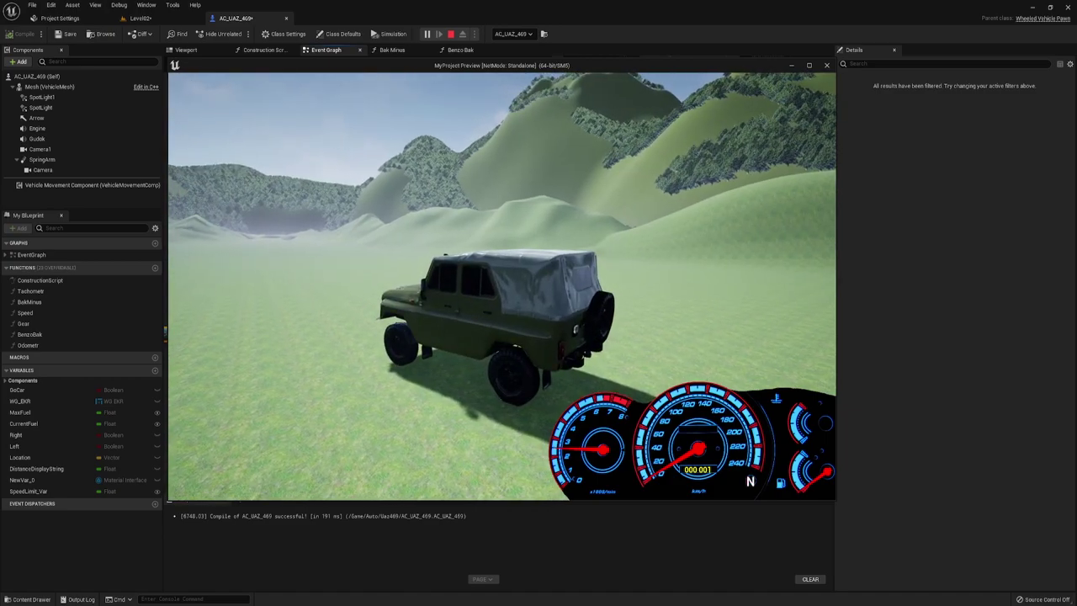
{"action": "key", "text": "s"}
{"action": "key", "text": "a"}
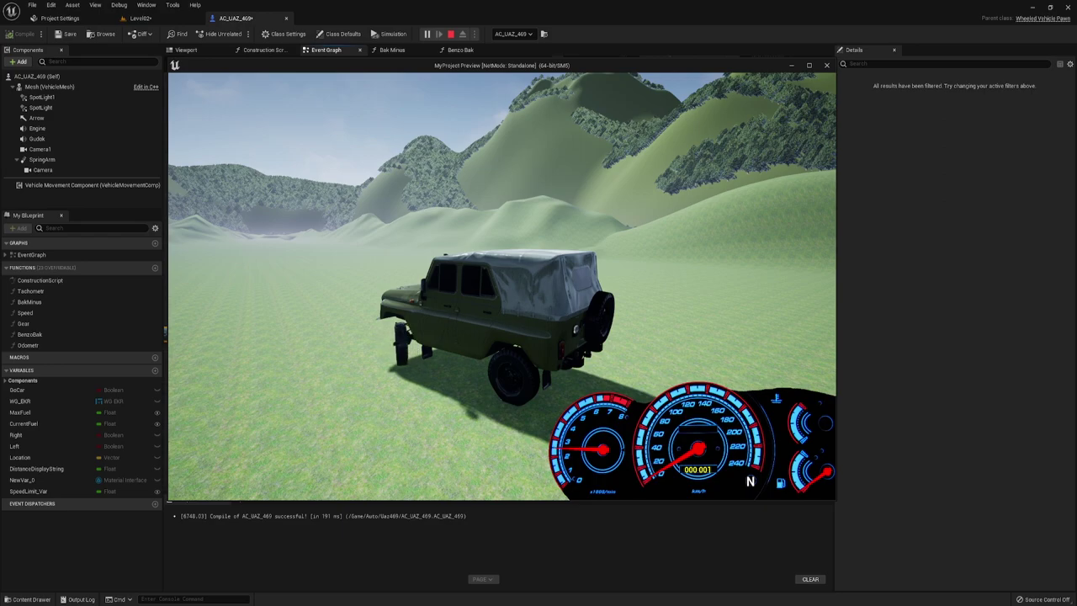
{"action": "key", "text": "s"}
{"action": "key", "text": "Escape"}
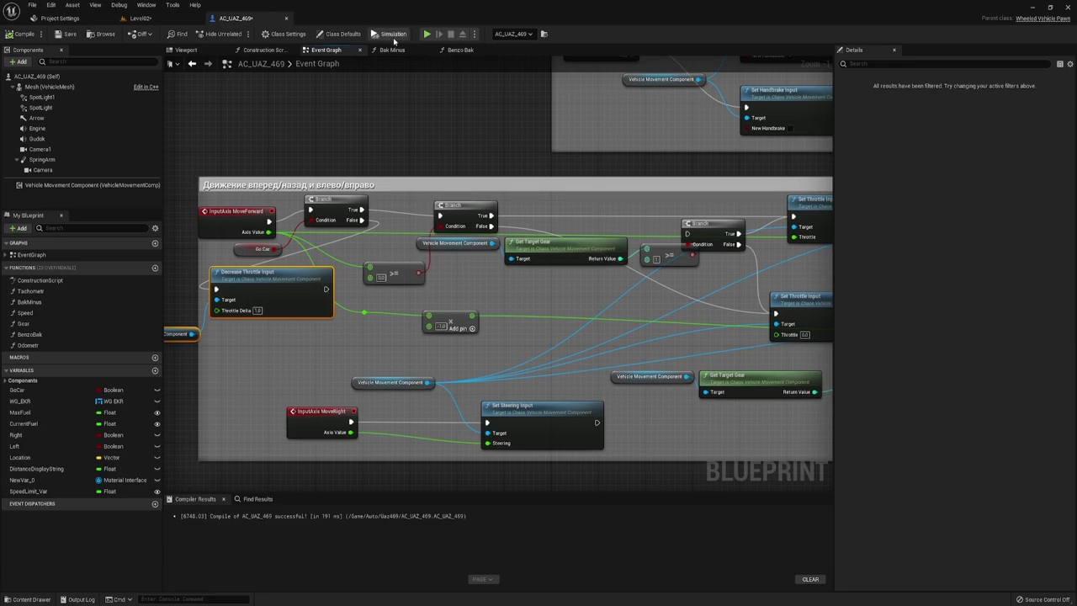
Step: Return to Bak Minus via Benzo Bak and nudge Stop Movement Keep Pathing into place
{"action": "left_click", "coordinate": [459, 50]}
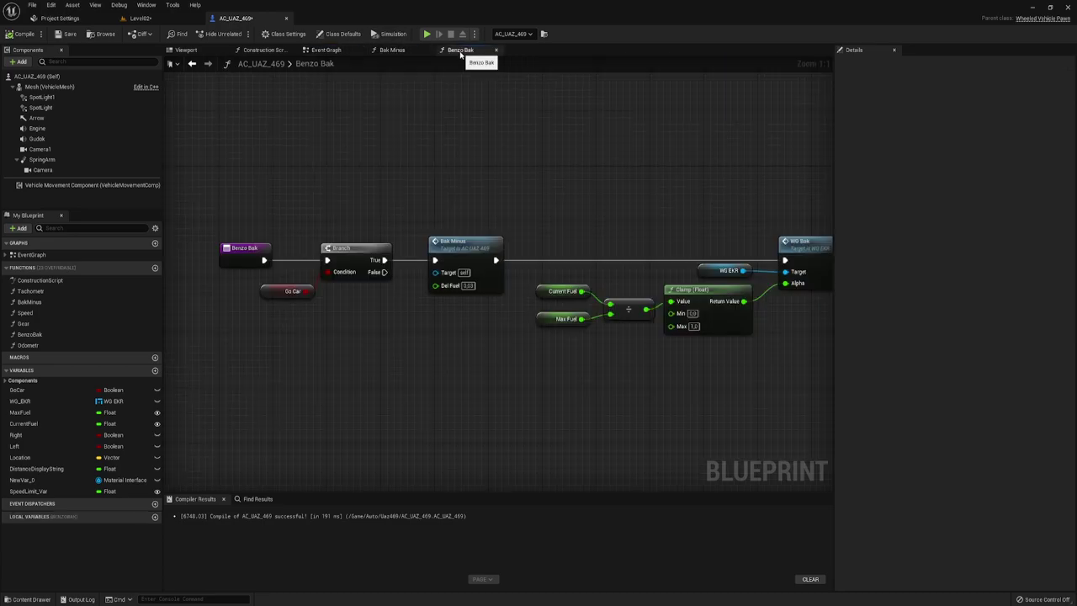
{"action": "left_click", "coordinate": [401, 53]}
{"action": "mouse_move", "coordinate": [707, 178]}
{"action": "right_mouse_down"}
{"action": "mouse_move", "coordinate": [441, 177]}
{"action": "mouse_move", "coordinate": [519, 181]}
{"action": "right_mouse_up"}
{"action": "left_click_drag", "start_coordinate": [605, 203], "coordinate": [624, 197]}
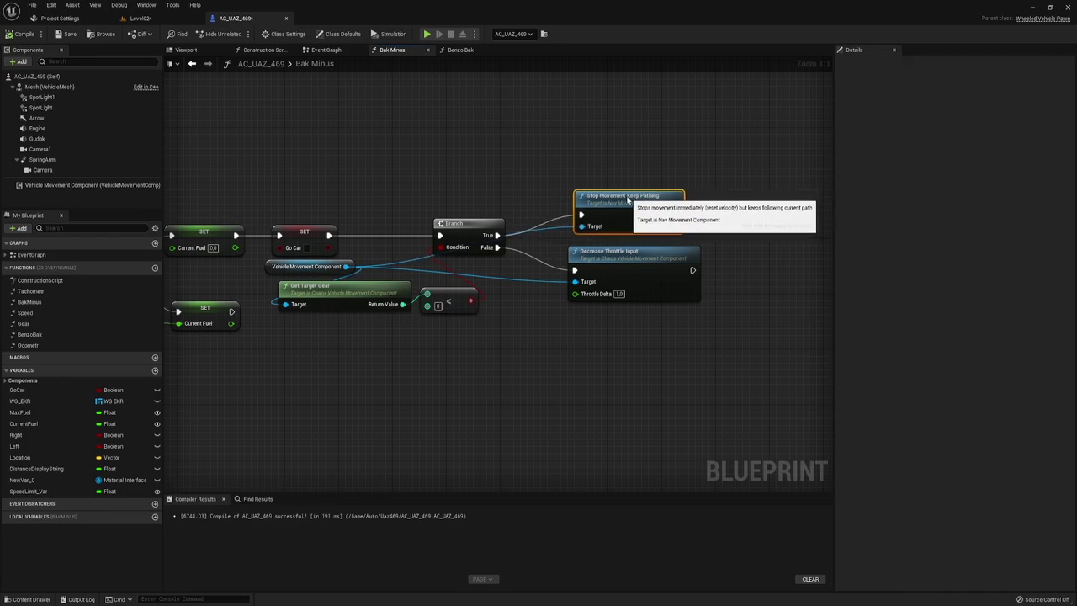
{"action": "left_click", "coordinate": [545, 332]}
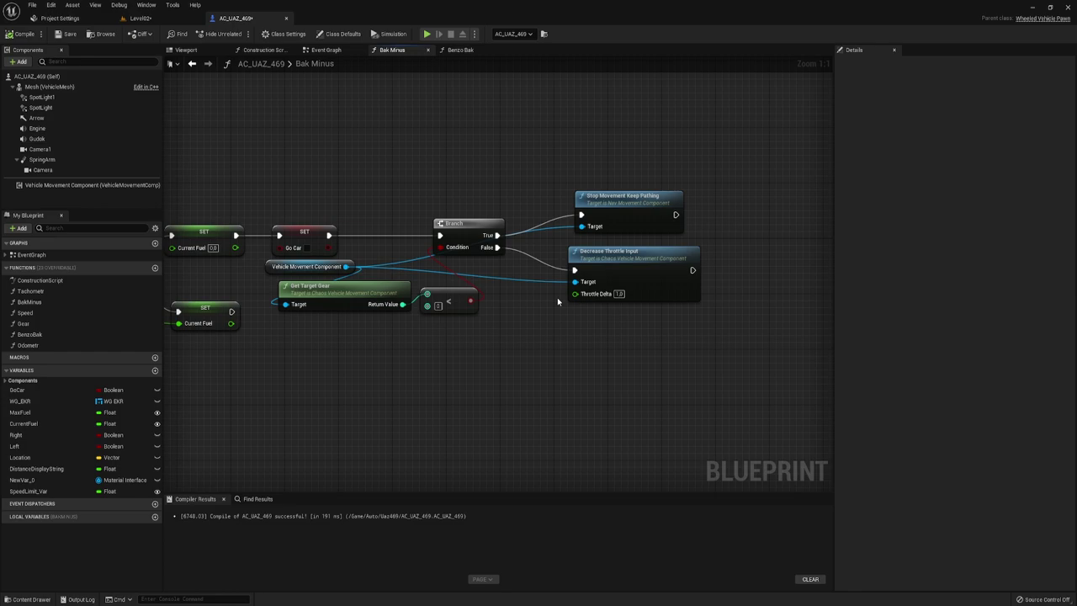
Step: Zoom out and back in to show the fuel-subtraction chain from the entry node
{"action": "scroll", "coordinate": [557, 301], "scroll_direction": "down", "scroll_amount": 1}
{"action": "scroll", "coordinate": [579, 312], "scroll_direction": "down", "scroll_amount": 1}
{"action": "scroll", "coordinate": [620, 315], "scroll_direction": "down", "scroll_amount": 1}
{"action": "scroll", "coordinate": [467, 325], "scroll_direction": "down", "scroll_amount": 1}
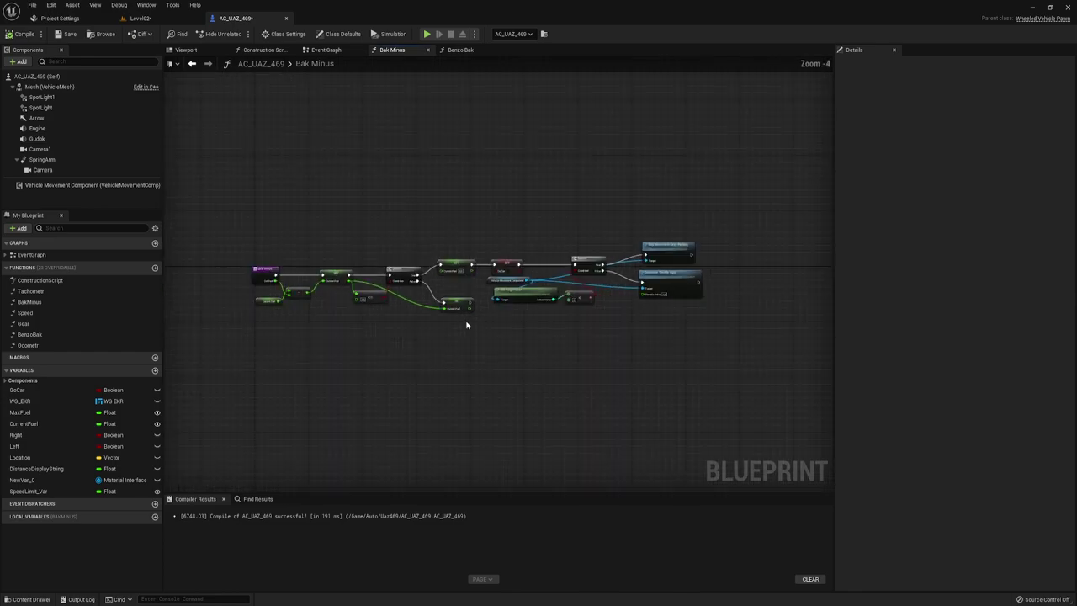
{"action": "scroll", "coordinate": [511, 306], "scroll_direction": "up", "scroll_amount": 1}
{"action": "scroll", "coordinate": [450, 306], "scroll_direction": "up", "scroll_amount": 1}
{"action": "scroll", "coordinate": [440, 312], "scroll_direction": "up", "scroll_amount": 1}
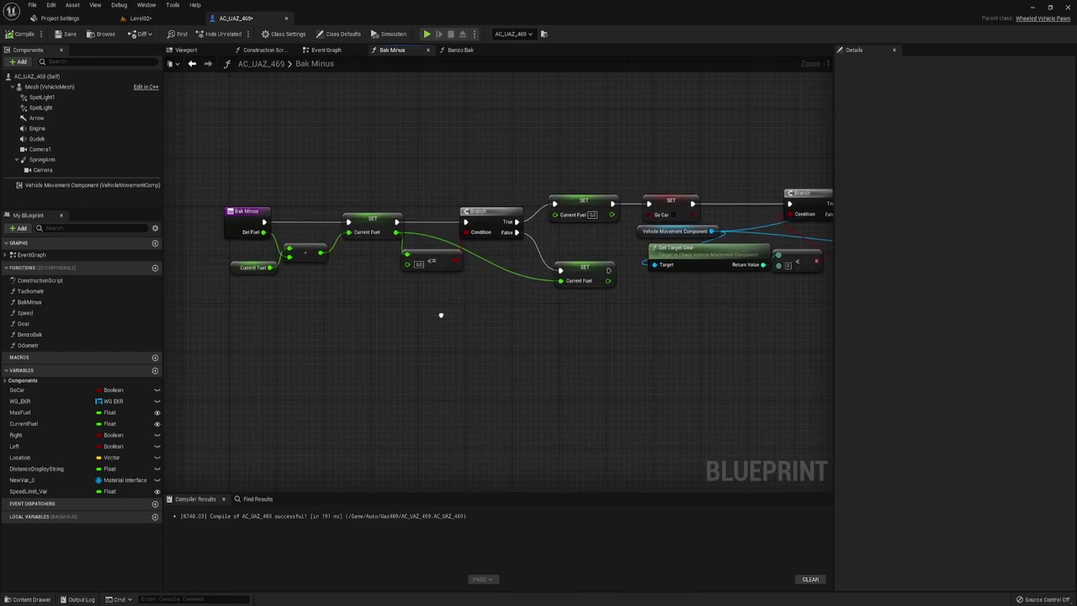
{"action": "right_click_drag", "start_coordinate": [640, 311], "coordinate": [614, 306]}
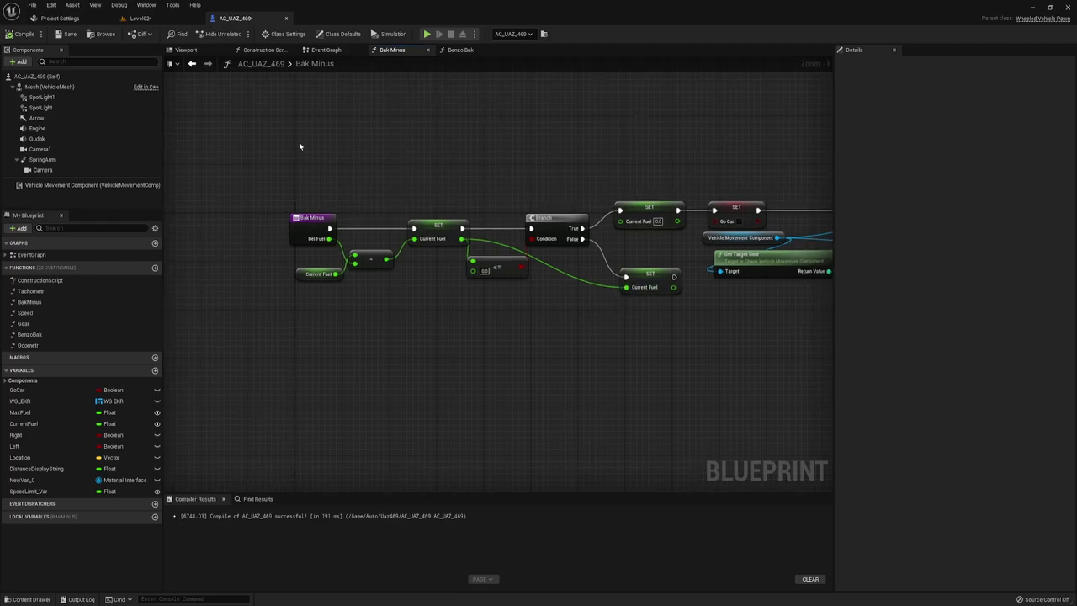